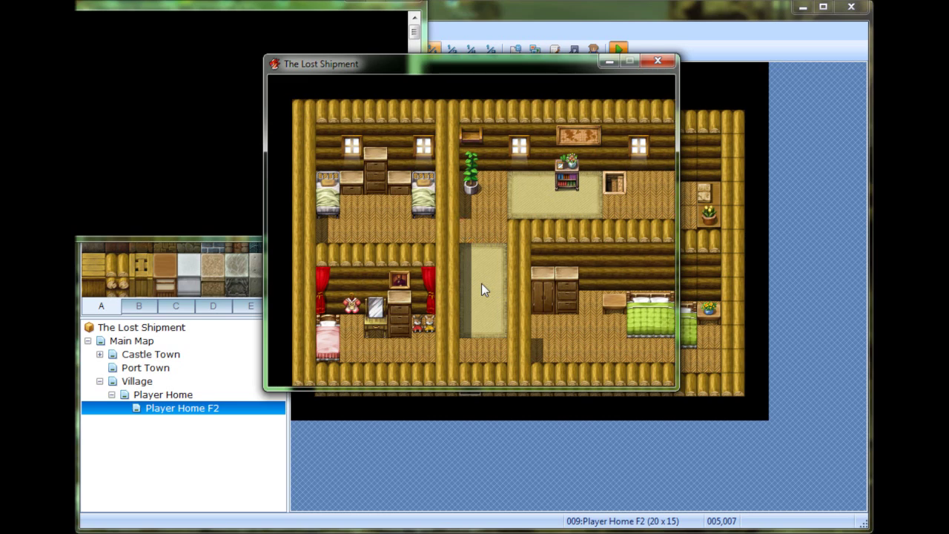
Walk the character around the upstairs hallway in the playtest to check the wall overlap, and close the playtest.
key("Up")
key("Down")
key("Left")
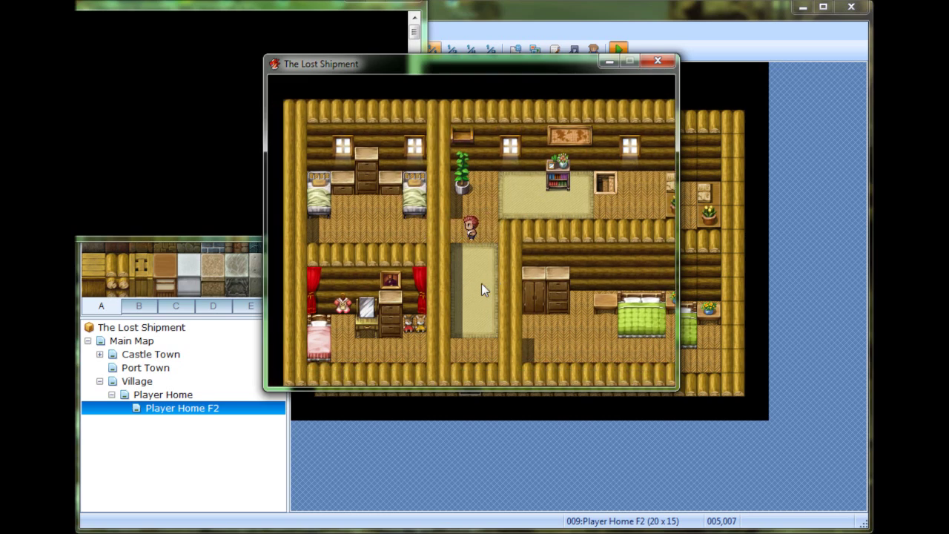
key("Right")
key("Left")
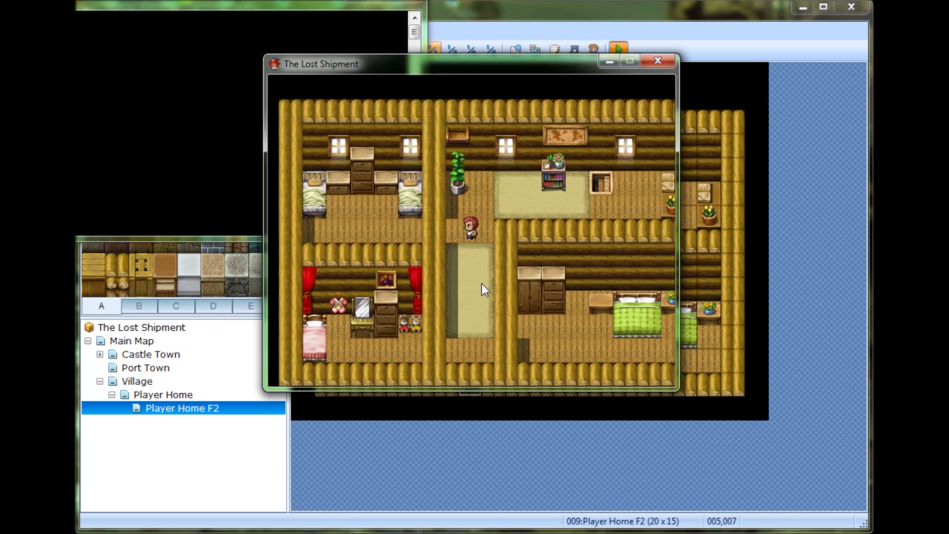
key("Right")
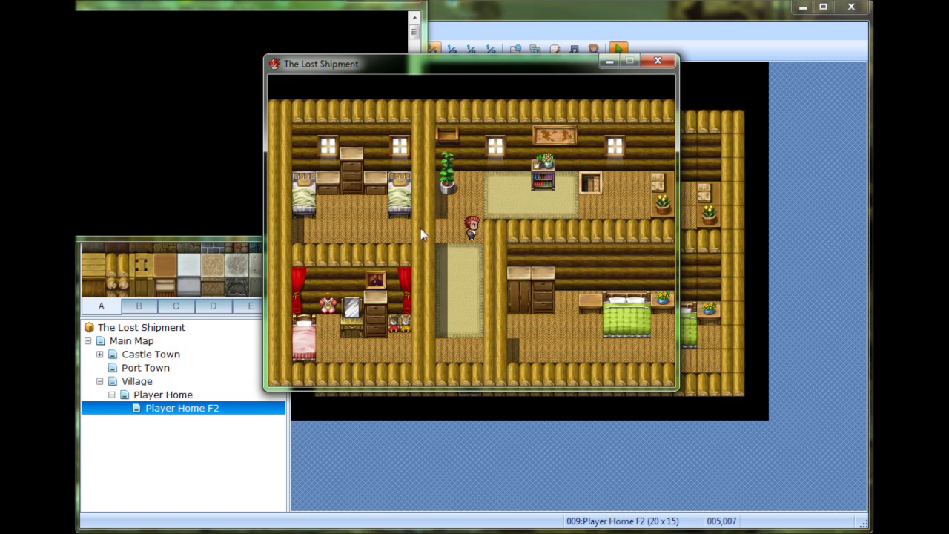
left_click(657, 61)
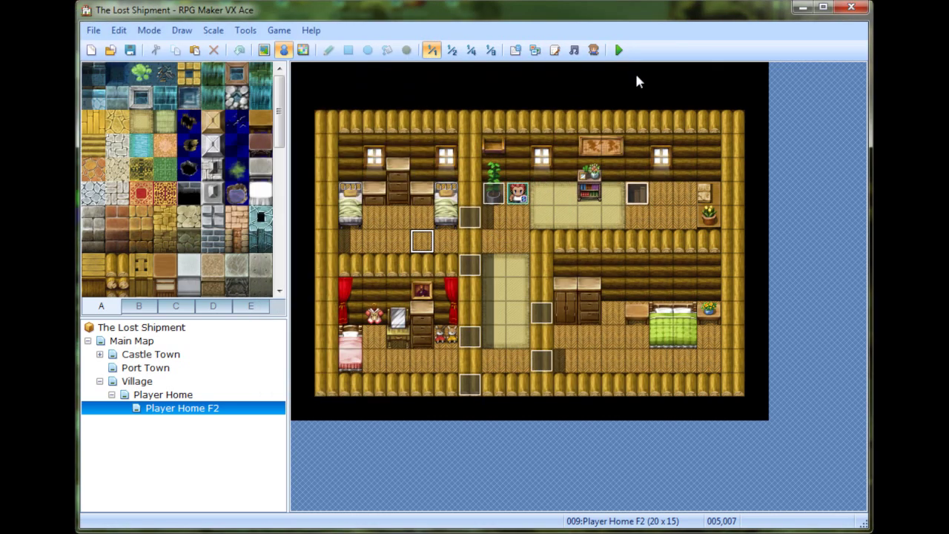
Review the set E wall tiles and the graphics assigned to the Interior tileset in the database.
left_click(250, 307)
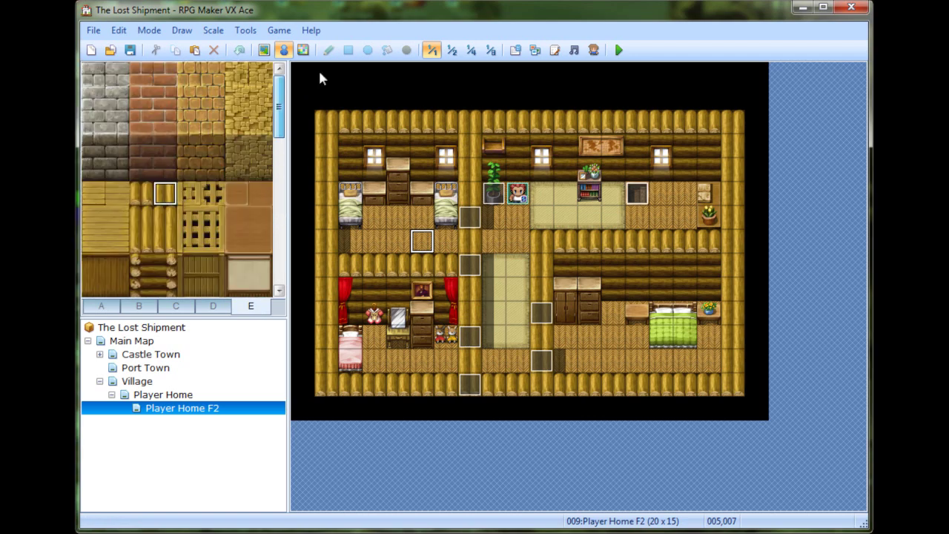
left_click(245, 30)
left_click(266, 49)
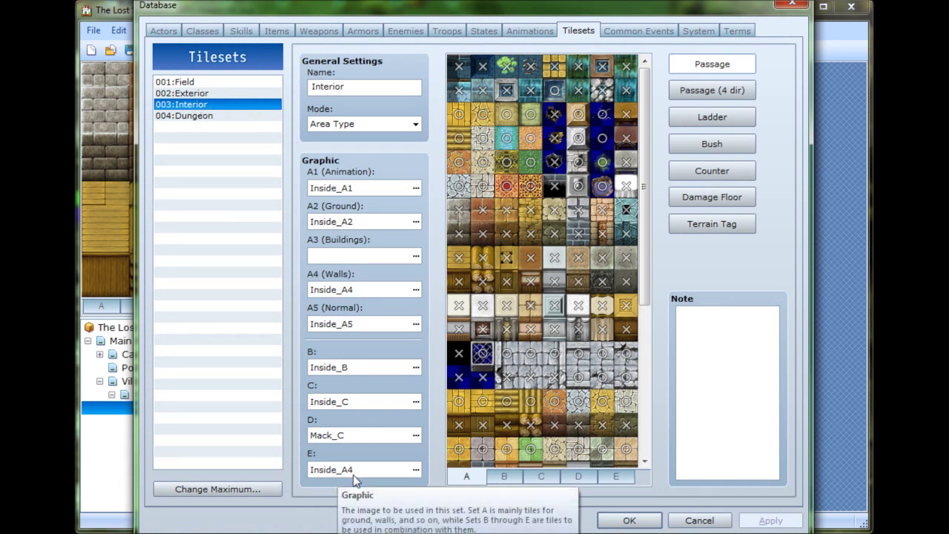
left_click(699, 521)
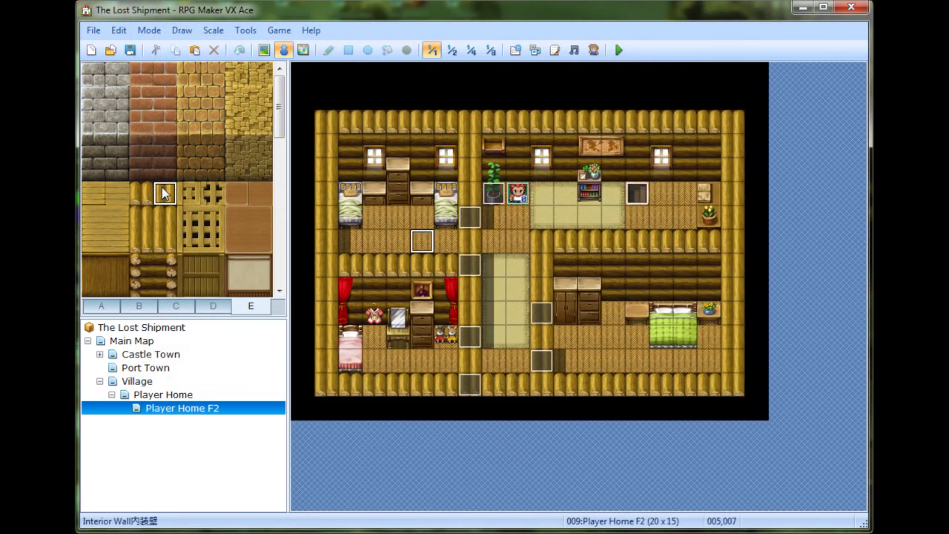
Set the passage of the upper-right log wall tile in set E of the Interior tileset to star.
left_click(246, 30)
left_click(261, 47)
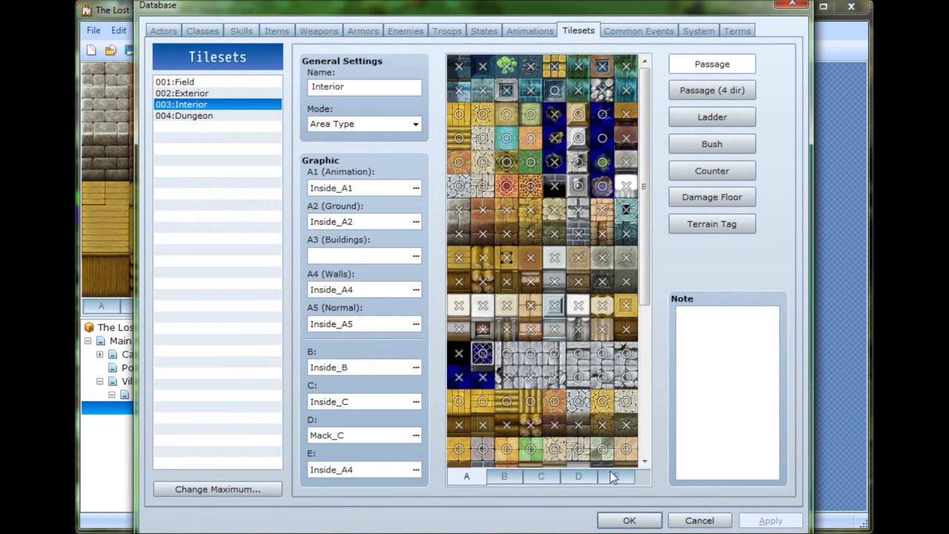
left_click(613, 476)
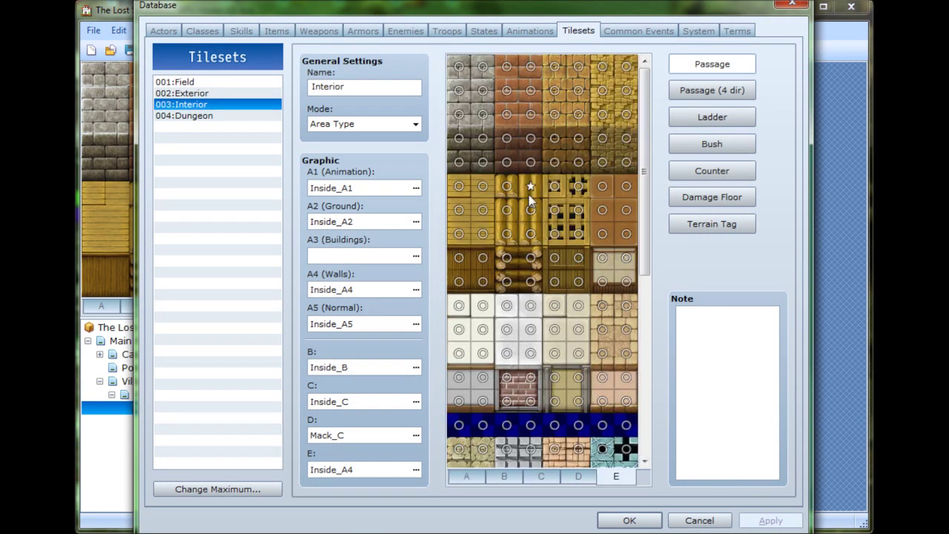
left_click(531, 189)
left_click(531, 189)
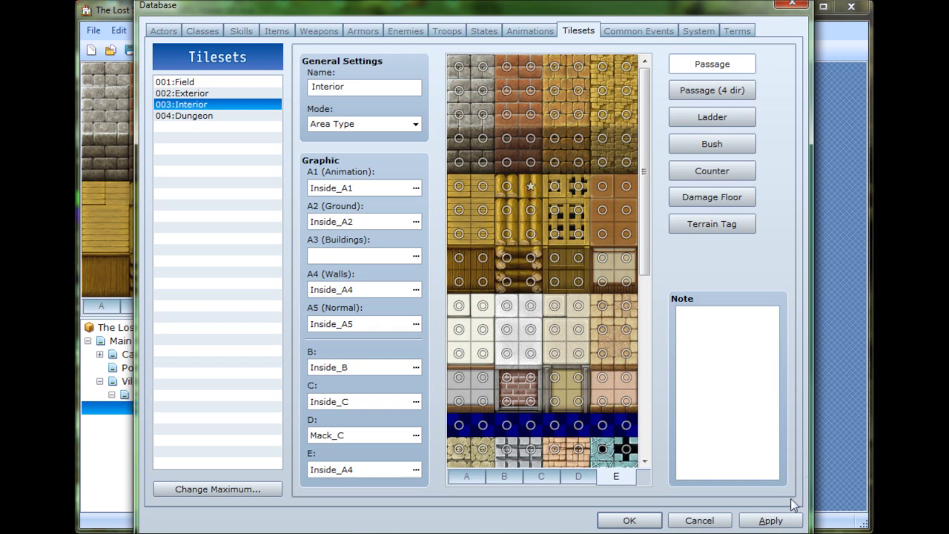
left_click(629, 520)
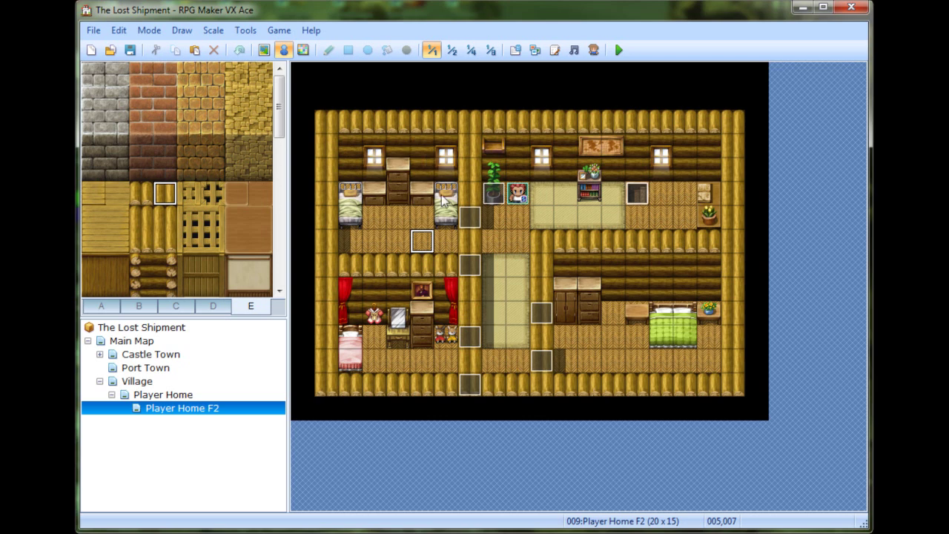
Look over the wall event on Player Home F2 and compare that floor's layout with the Player Home map.
left_click(471, 223)
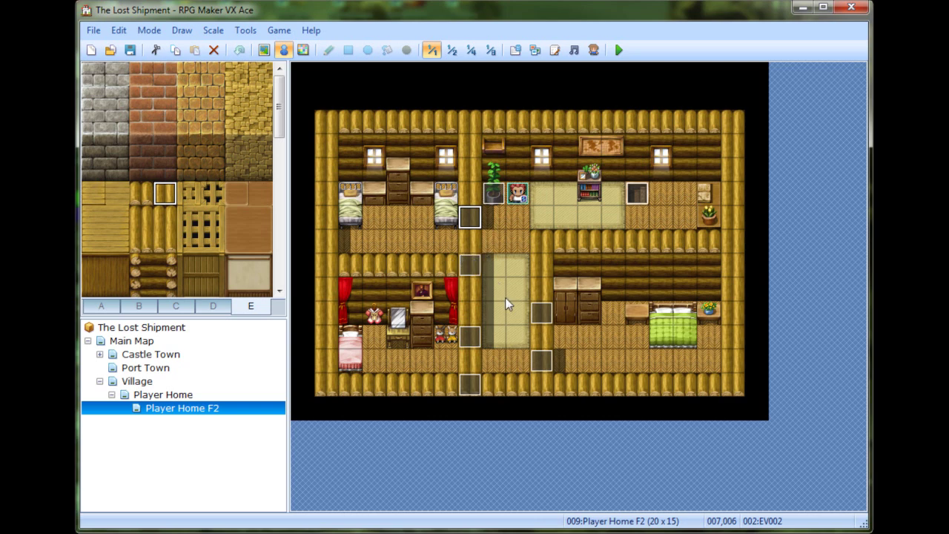
left_click(176, 396)
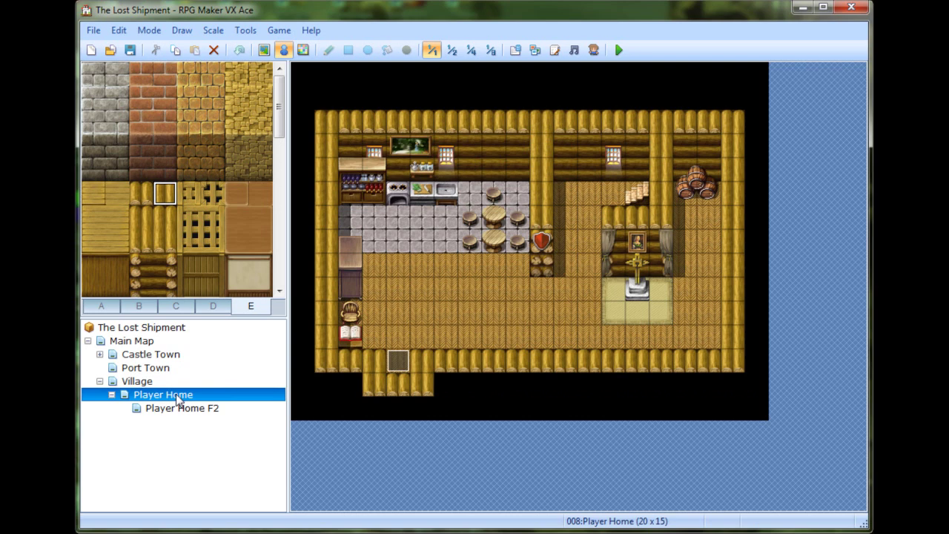
left_click(184, 408)
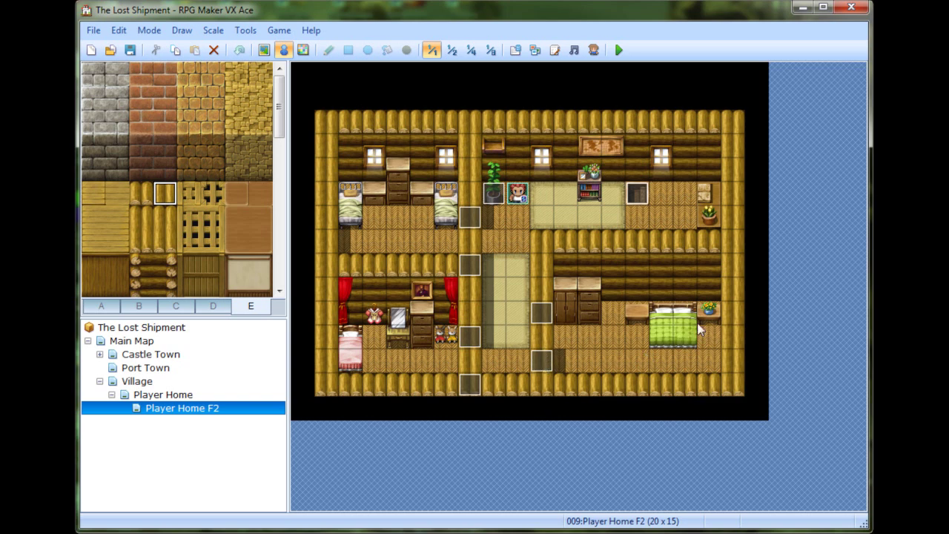
left_click(154, 394)
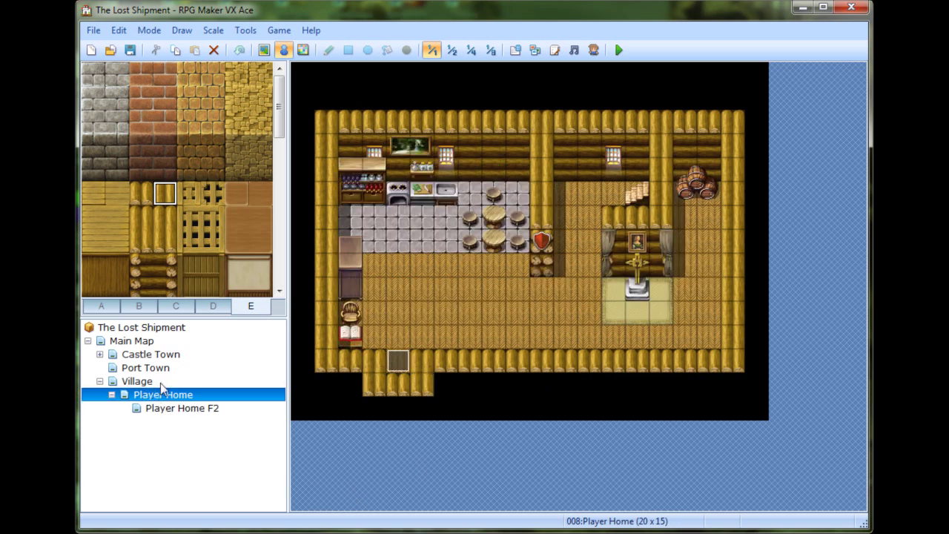
left_click(137, 382)
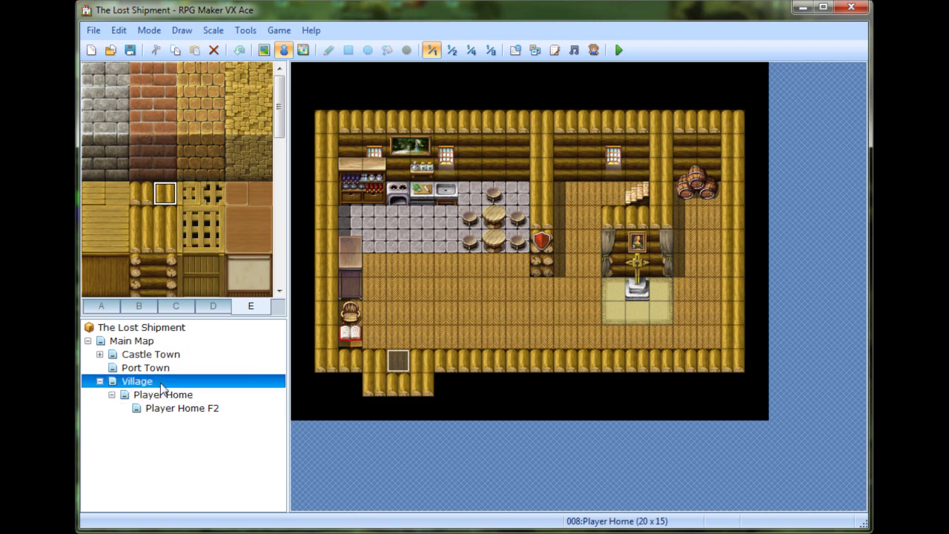
left_click(162, 394)
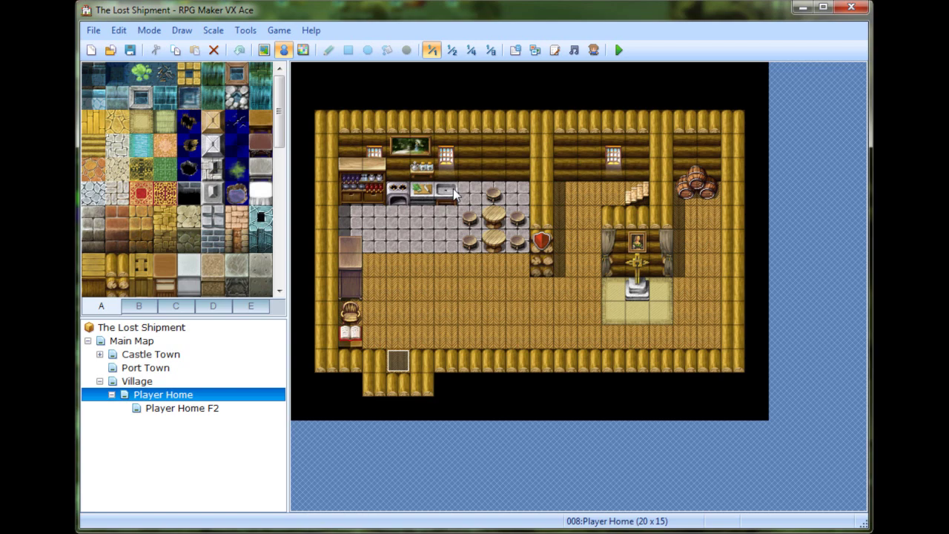
Check which graphic the Interior tileset uses for set D in the database.
left_click(265, 31)
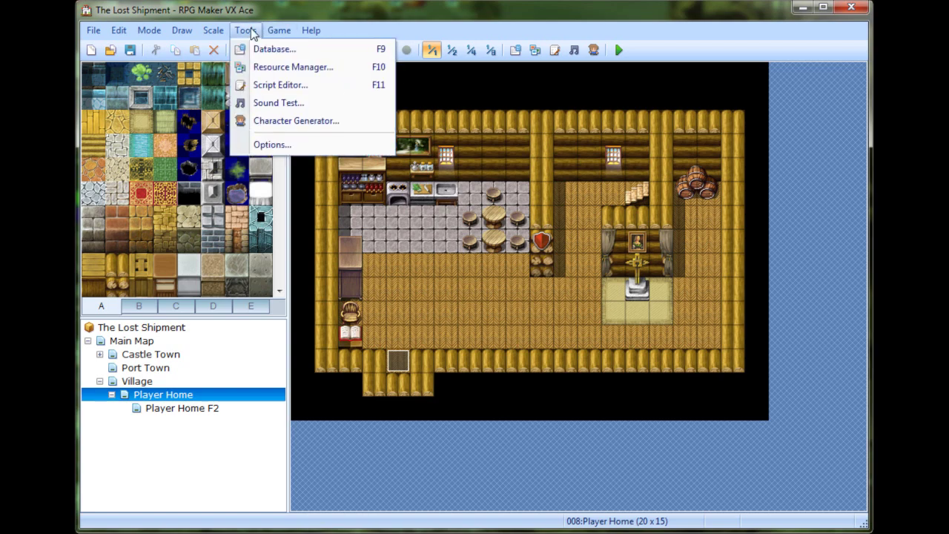
left_click(258, 49)
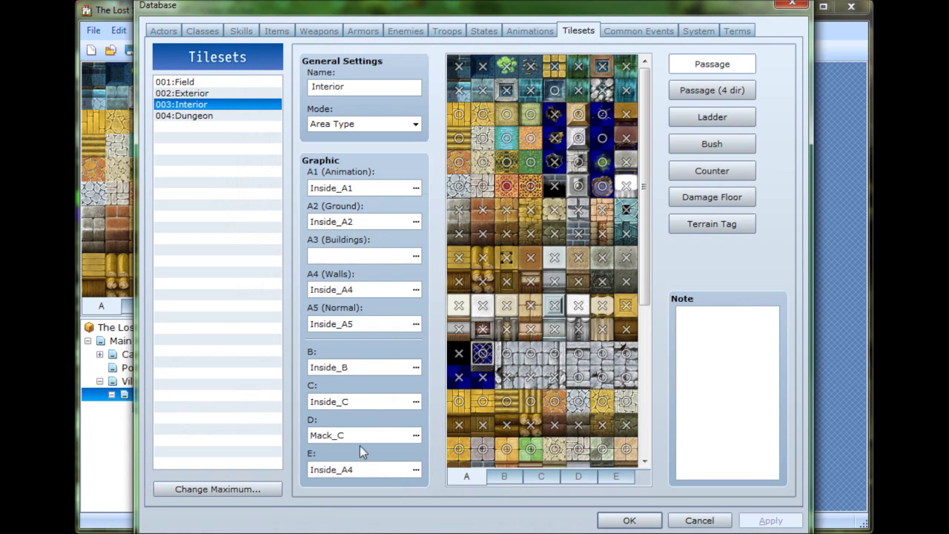
left_click(328, 438)
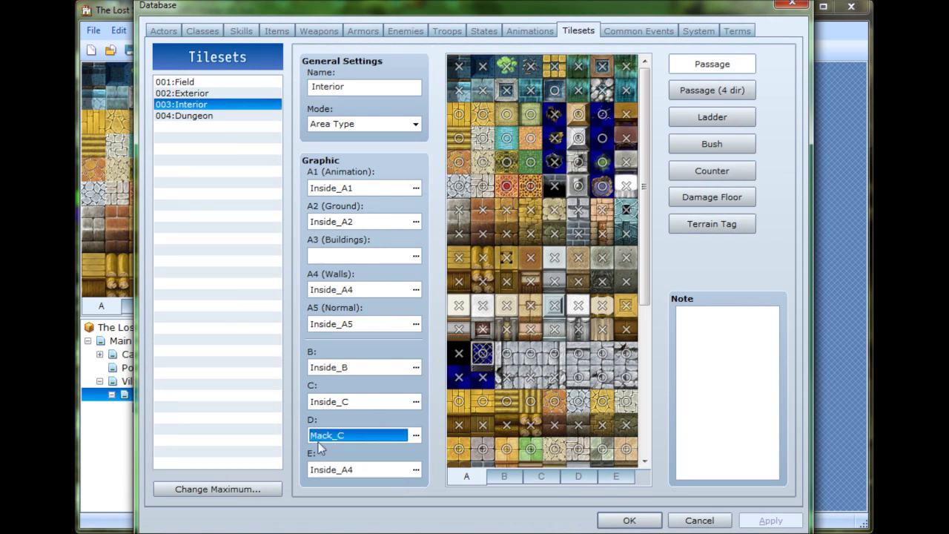
left_click(711, 523)
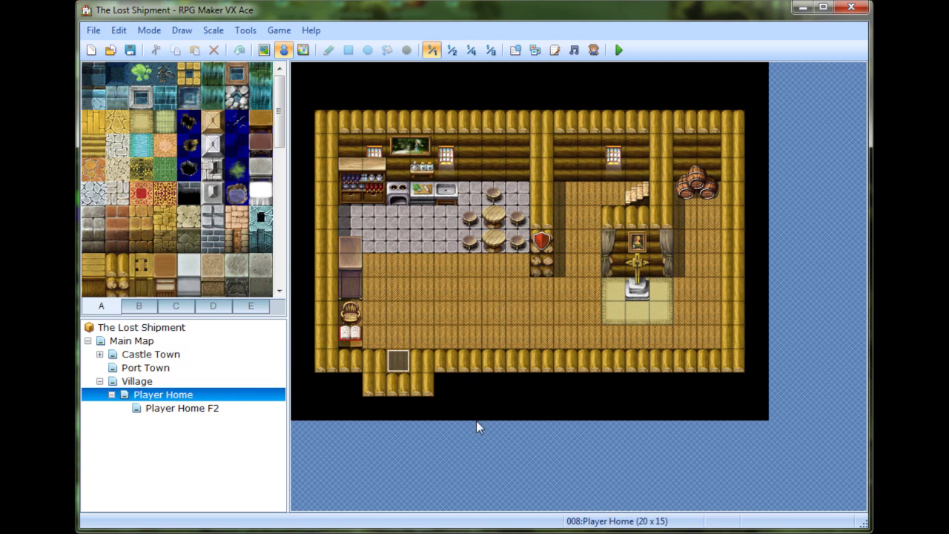
Look over the houses and grounds of the Village map.
left_click(133, 381)
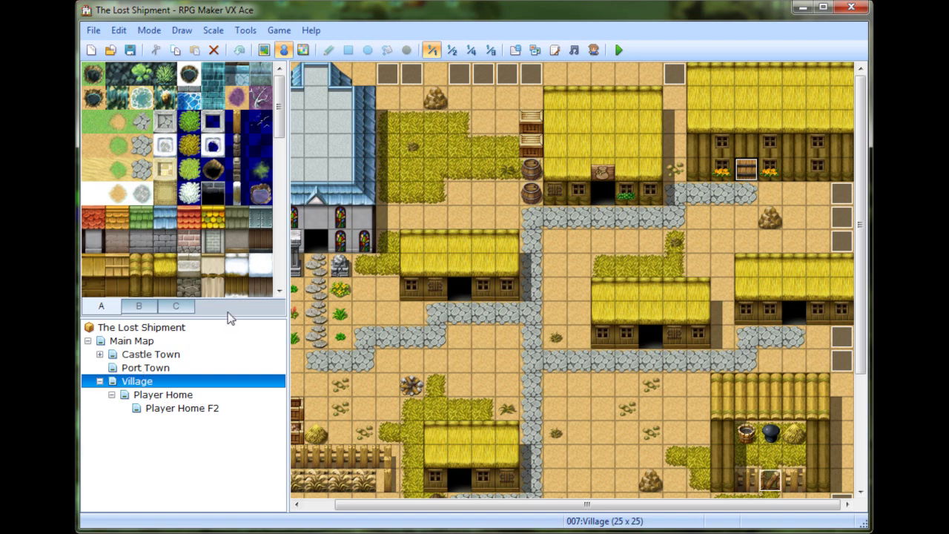
scroll(629, 447, "down", 5)
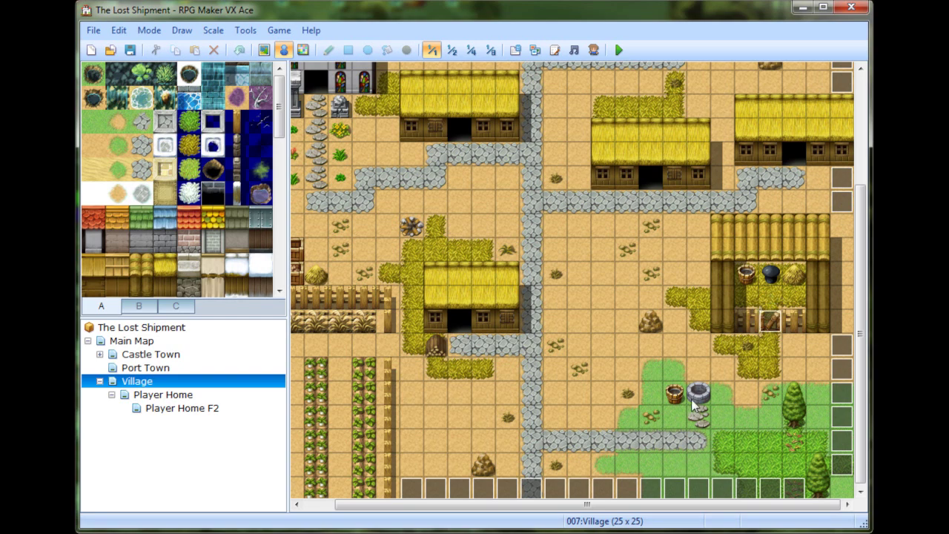
scroll(573, 386, "up", 3)
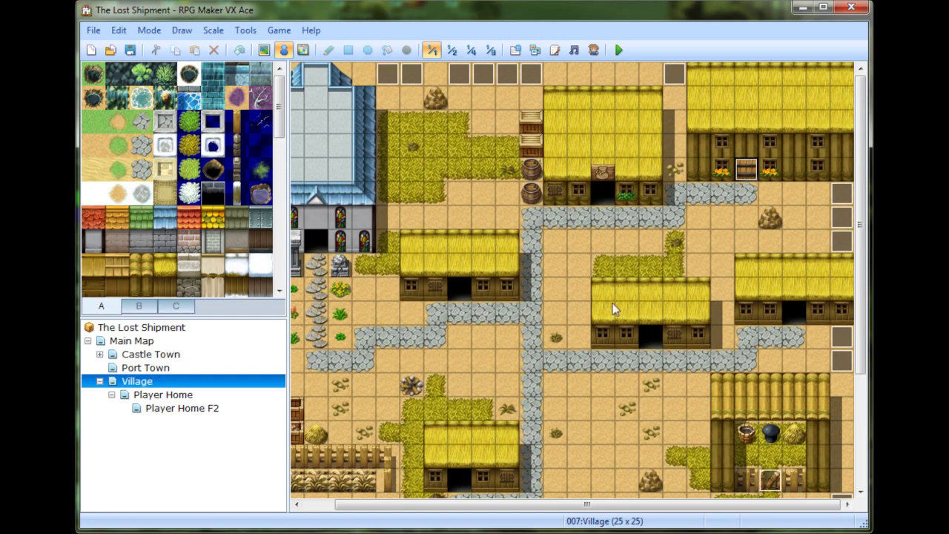
Collapse the Player Home branch in the map tree and return to the Village map.
left_click(113, 395)
left_click(112, 394)
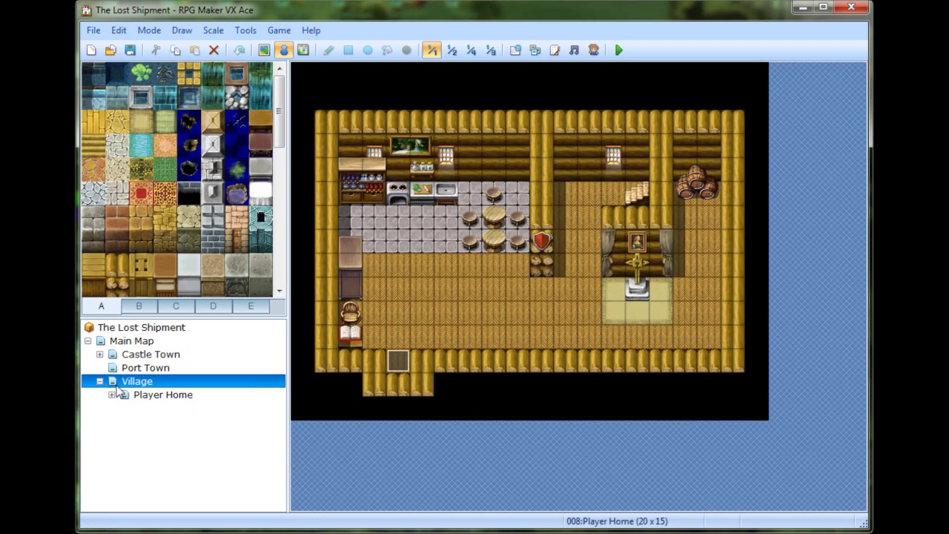
right_click(122, 390)
left_click(131, 382)
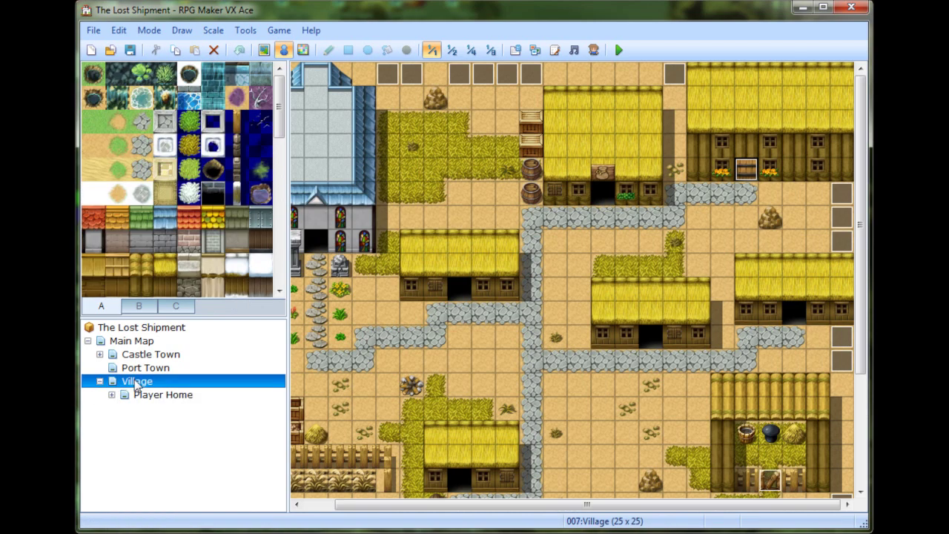
Create a new map under Village named Basic House, with the display name House and the 003:Interior tileset.
right_click(139, 384)
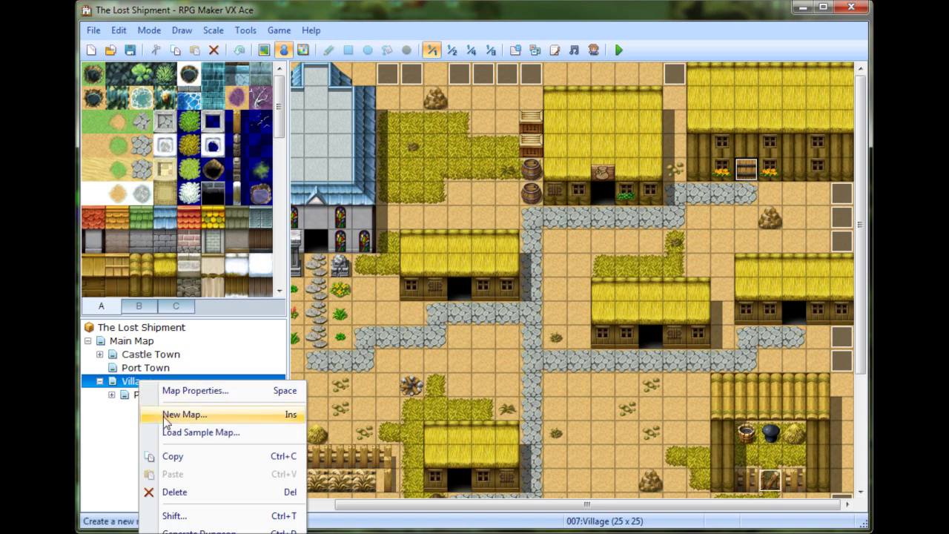
left_click(277, 413)
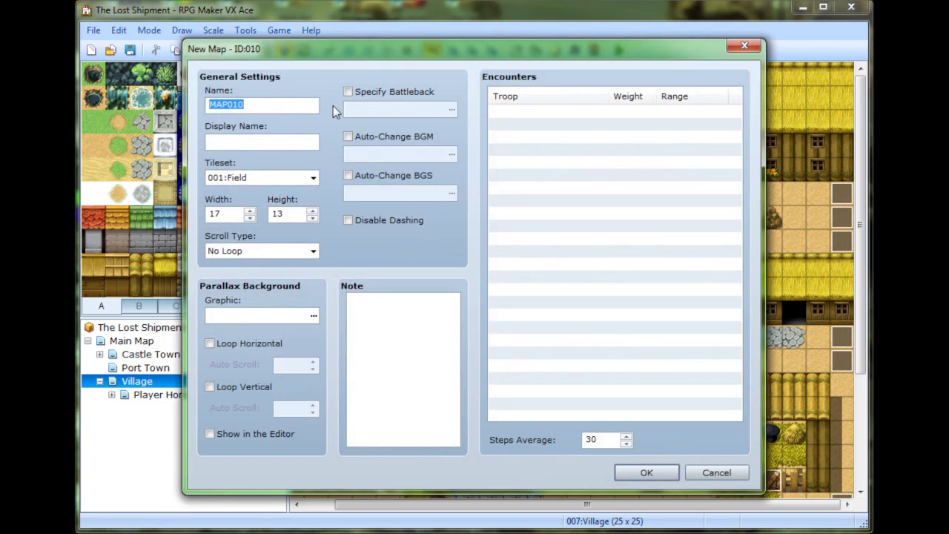
type("Basic House")
key("Tab")
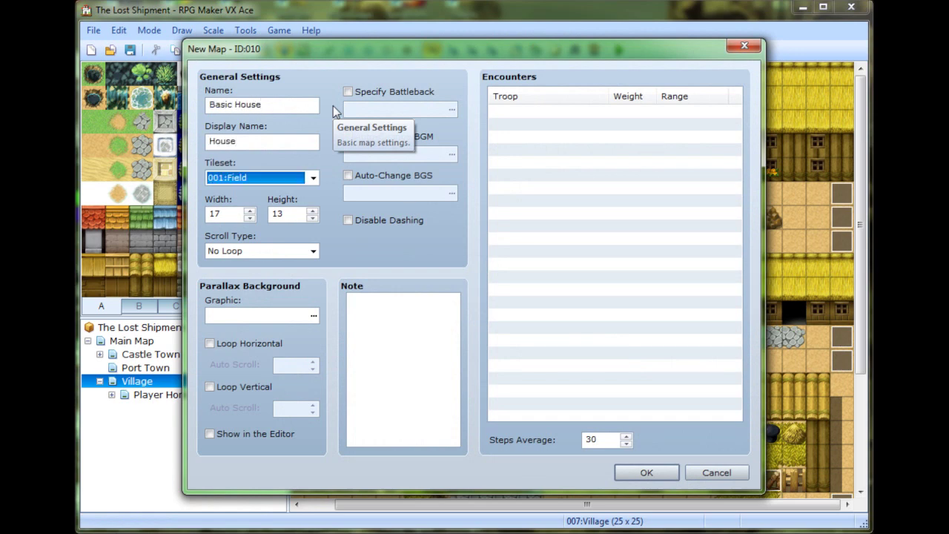
key("Tab")
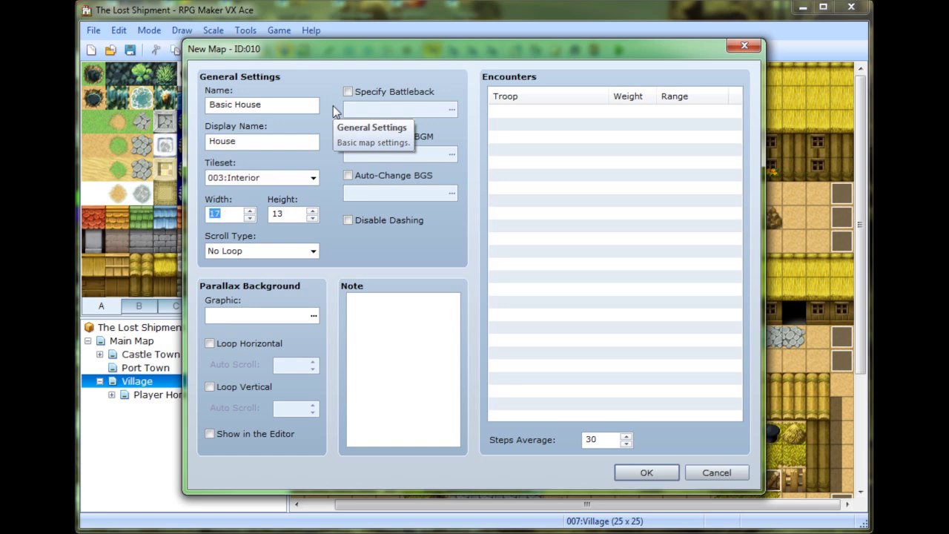
key("Tab")
key("Tab")
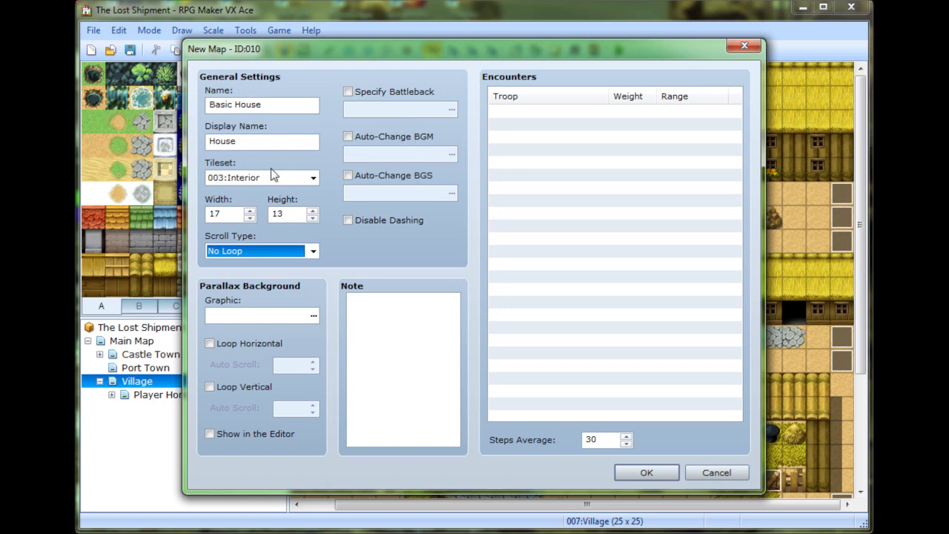
left_click(644, 475)
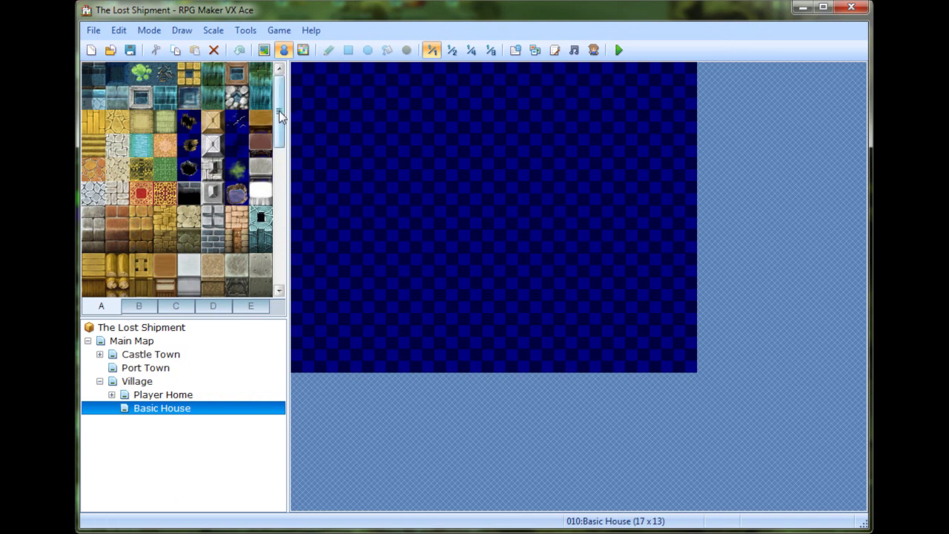
Flood fill the entire Basic House map with the solid black tile from set A.
left_click_drag(278, 110, 281, 157)
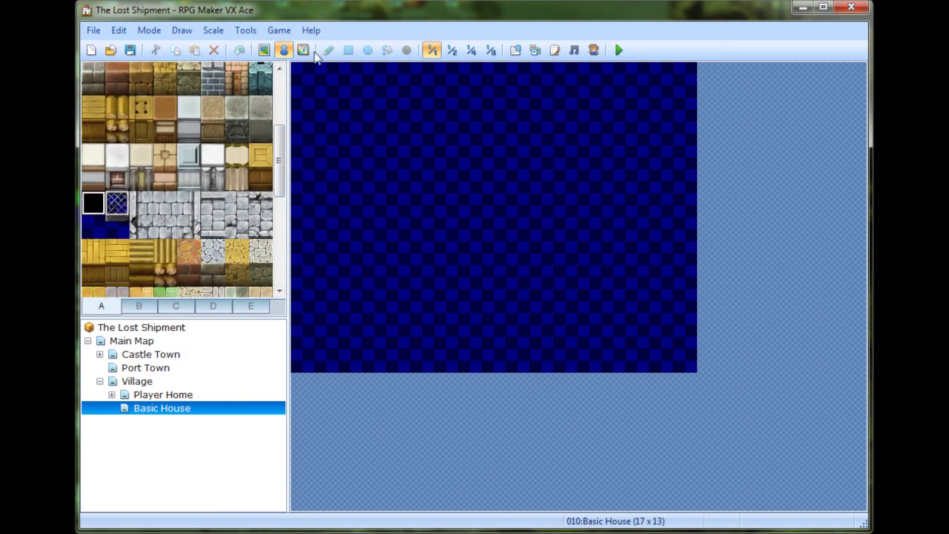
left_click(263, 49)
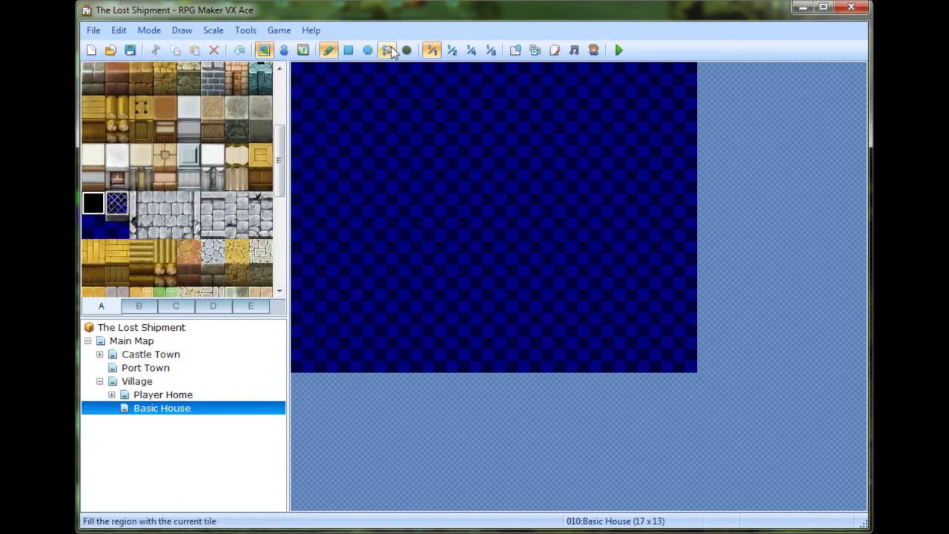
left_click(386, 50)
left_click(382, 239)
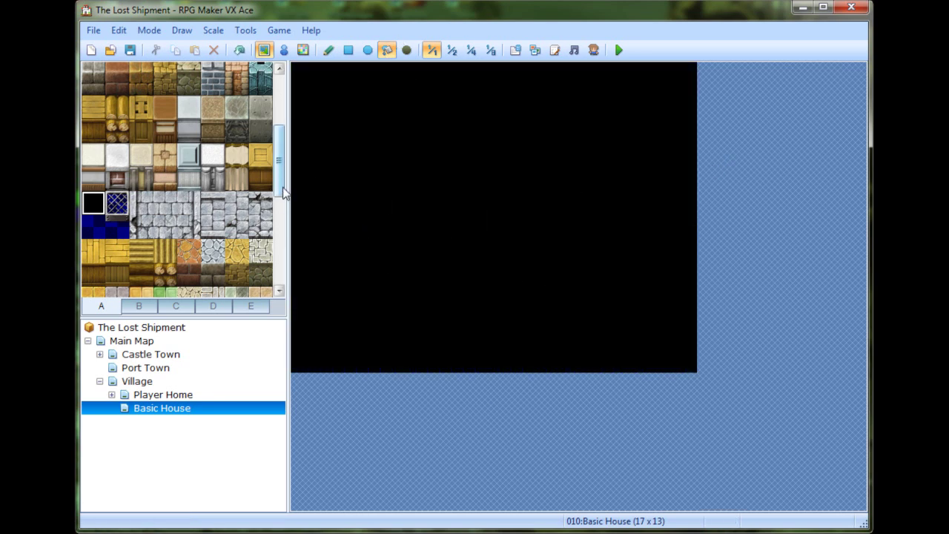
Paint a rectangle of the brown wood wall face 11 tiles wide and 2 tiles tall in the upper part of Basic House.
left_click_drag(284, 193, 288, 143)
scroll(287, 142, "down", 1)
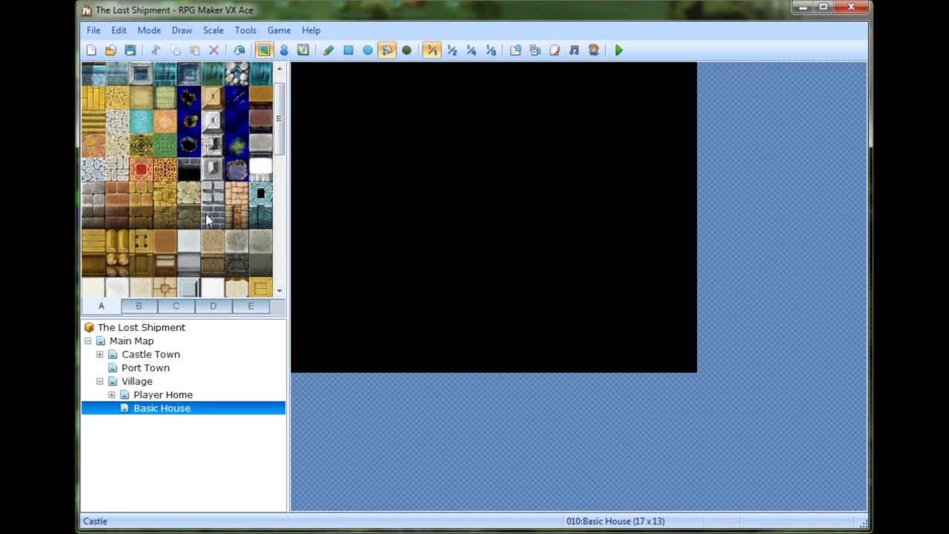
left_click(91, 271)
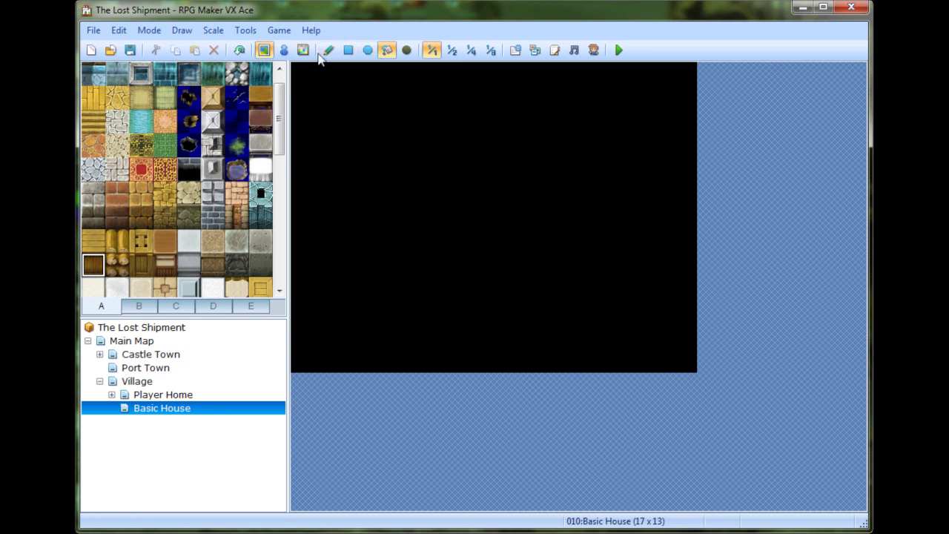
left_click(348, 50)
left_click_drag(343, 124, 593, 162)
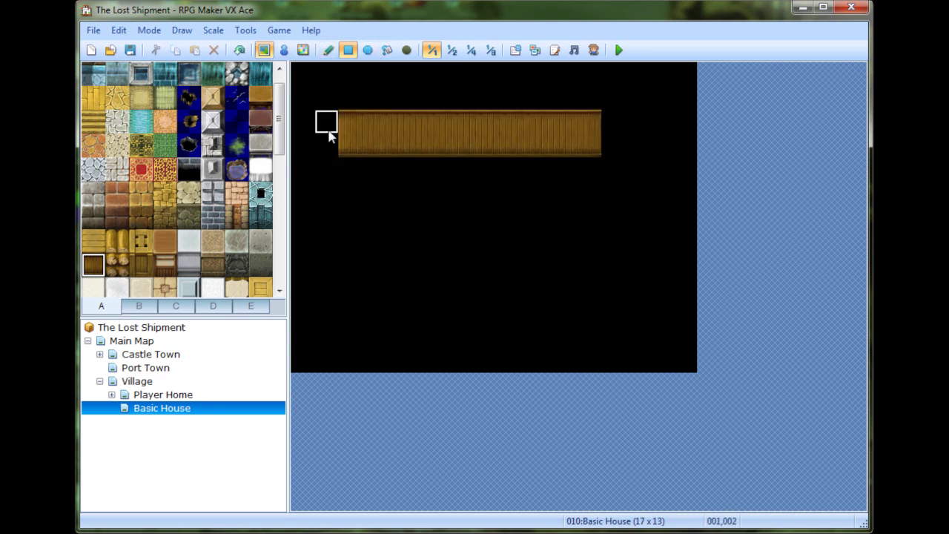
Paint Wall (Wood) top tiles above the wall face and extend the house into a closed frame 14 tiles wide and 8 tiles tall.
left_click(90, 243)
left_click_drag(579, 97, 356, 93)
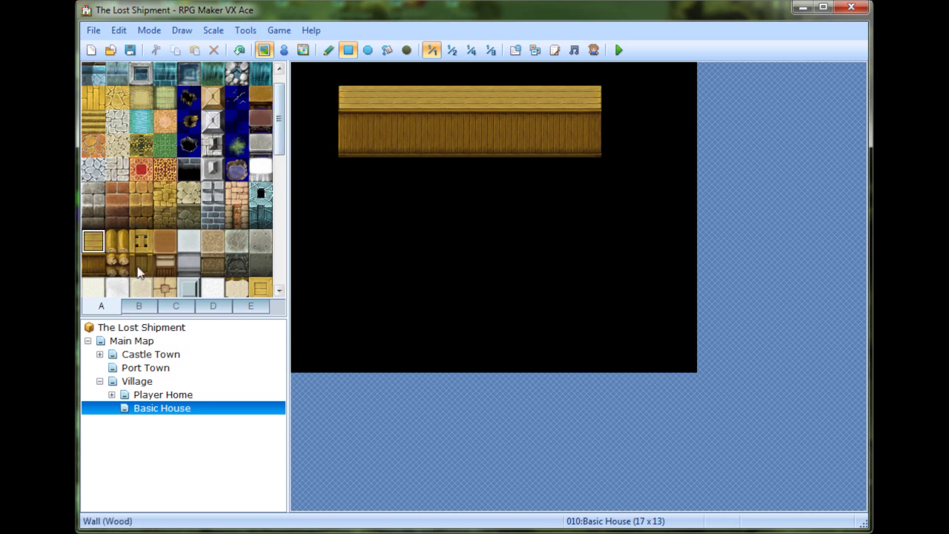
scroll(283, 104, "up", 1)
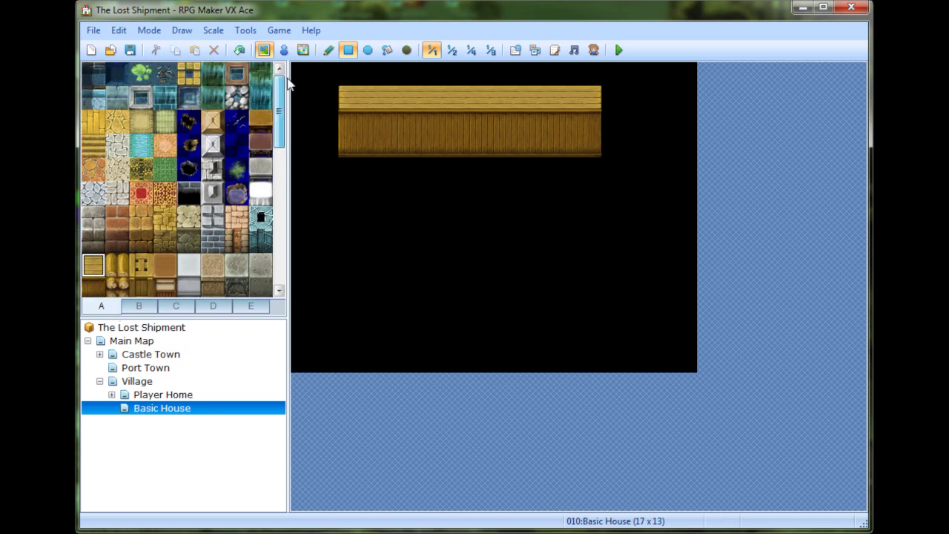
scroll(281, 119, "down", 2)
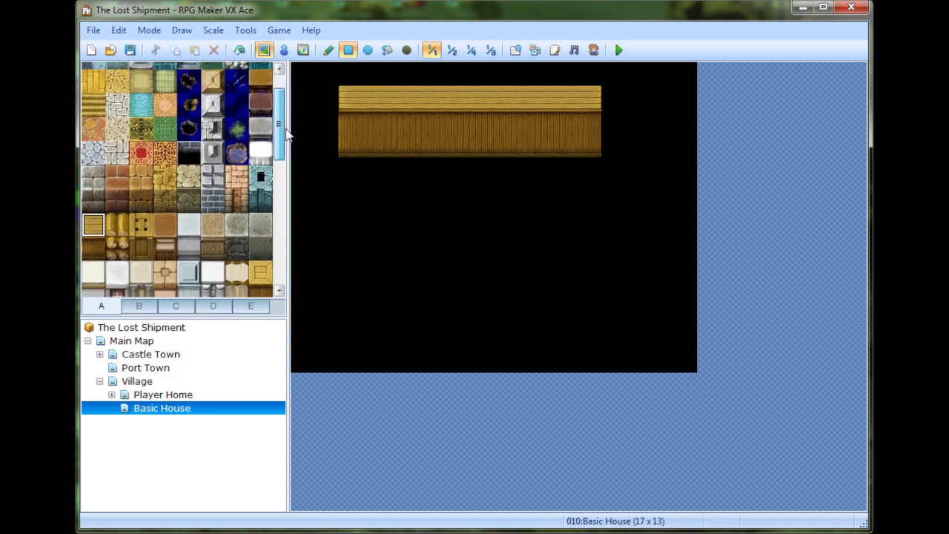
scroll(279, 143, "down", 1)
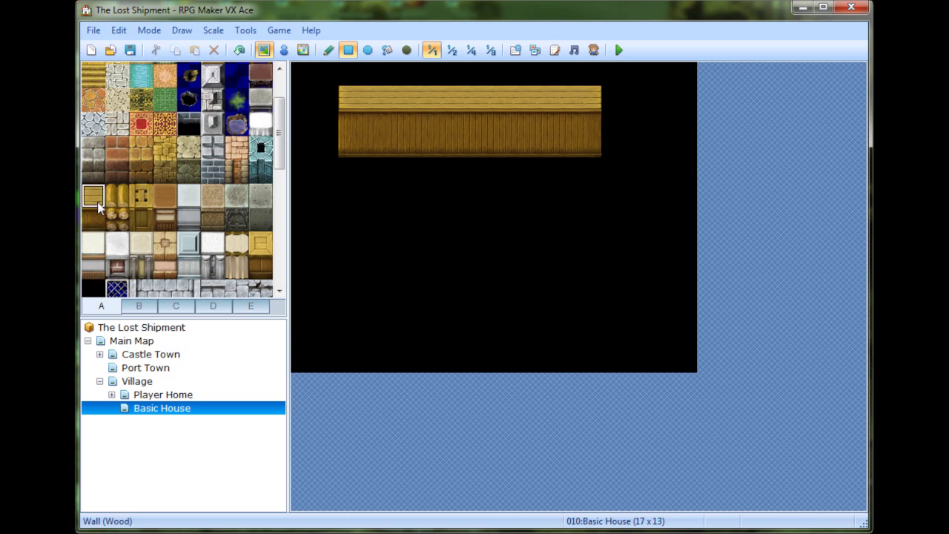
mouse_move(350, 112)
left_mouse_down()
mouse_move(357, 262)
mouse_move(553, 258)
mouse_move(375, 241)
mouse_move(343, 275)
mouse_move(650, 275)
mouse_move(669, 102)
mouse_move(589, 97)
mouse_move(631, 140)
left_mouse_up()
right_click(612, 123)
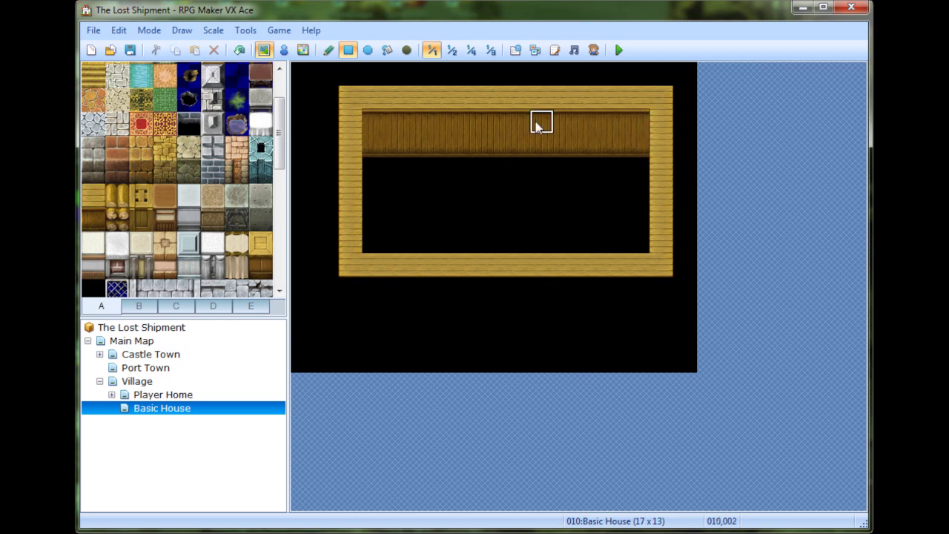
Divide the house into two rooms with a vertical wood wall in column 10, running down to the bottom wall.
left_click_drag(547, 111, 549, 173)
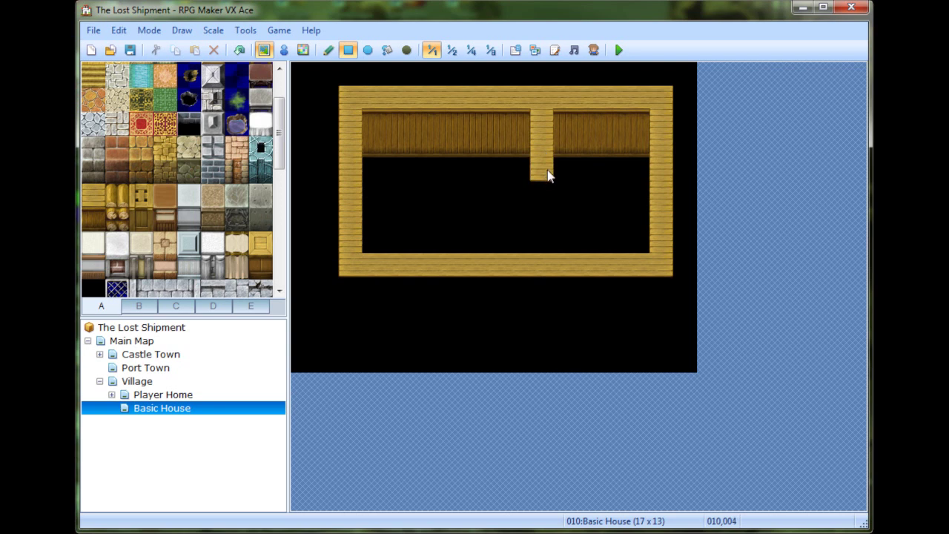
left_click(542, 214)
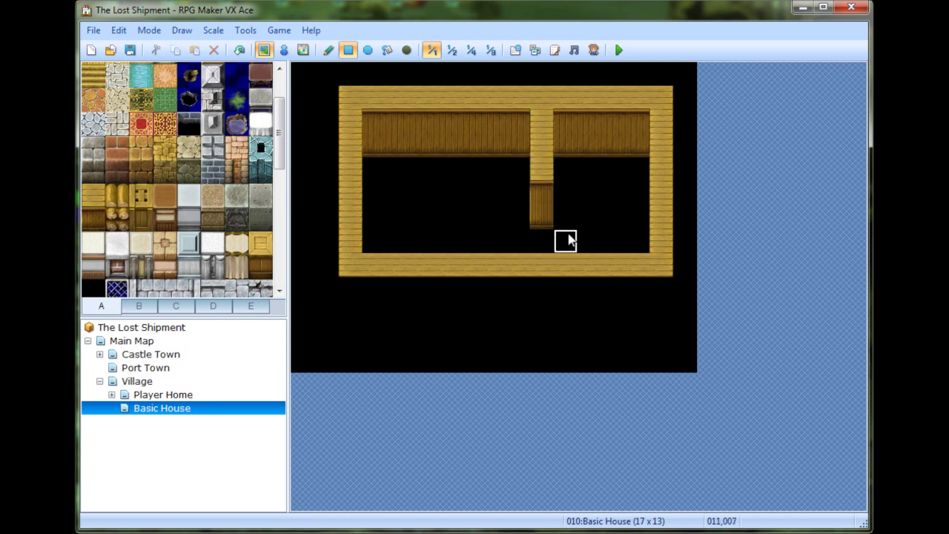
left_click_drag(541, 194, 545, 249)
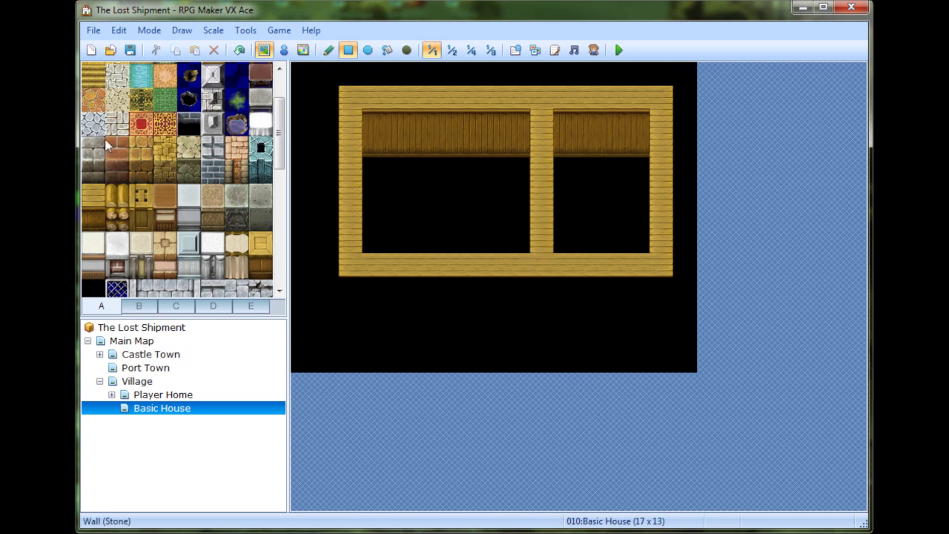
Try an open-front layout by replacing the bottom wall with black and adding two-tile wood wall faces beneath the three vertical walls.
left_click_drag(280, 137, 292, 94)
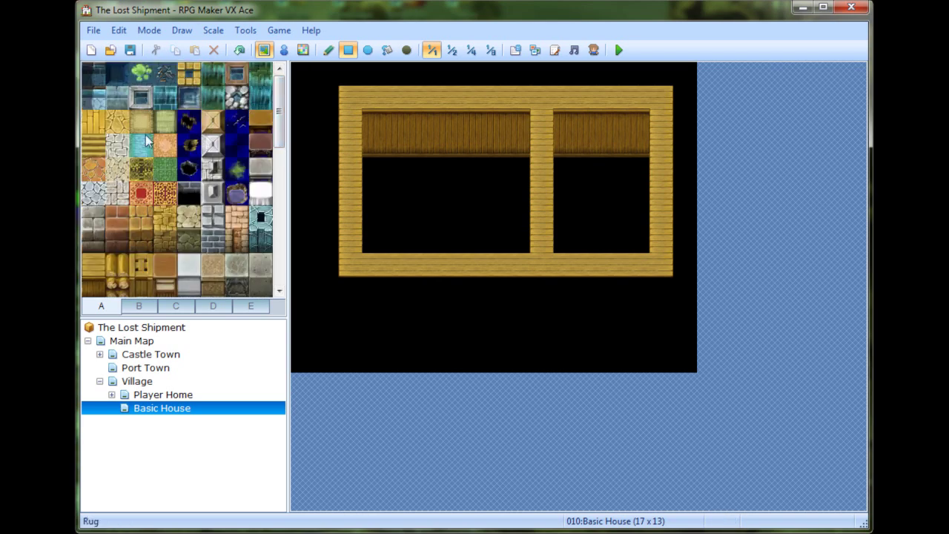
left_click_drag(286, 111, 281, 194)
left_click(94, 133)
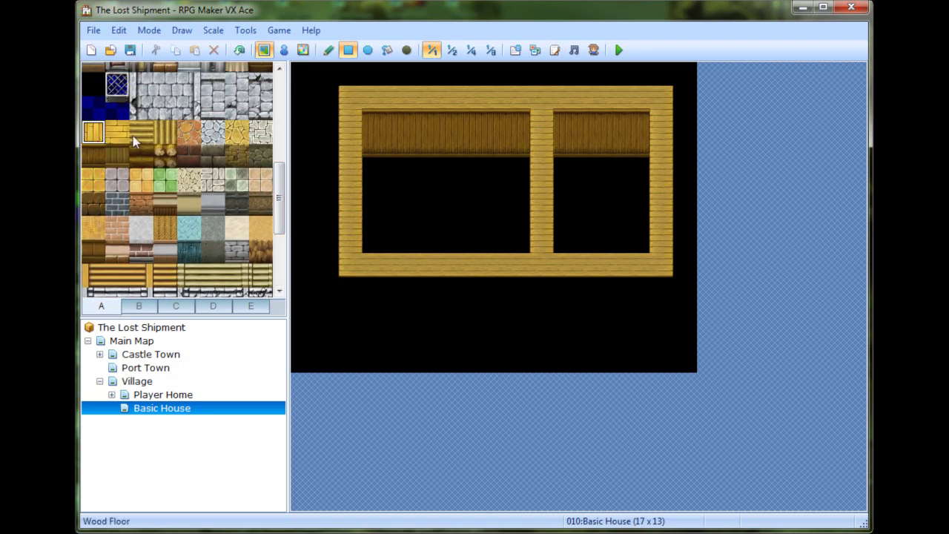
left_click(141, 156)
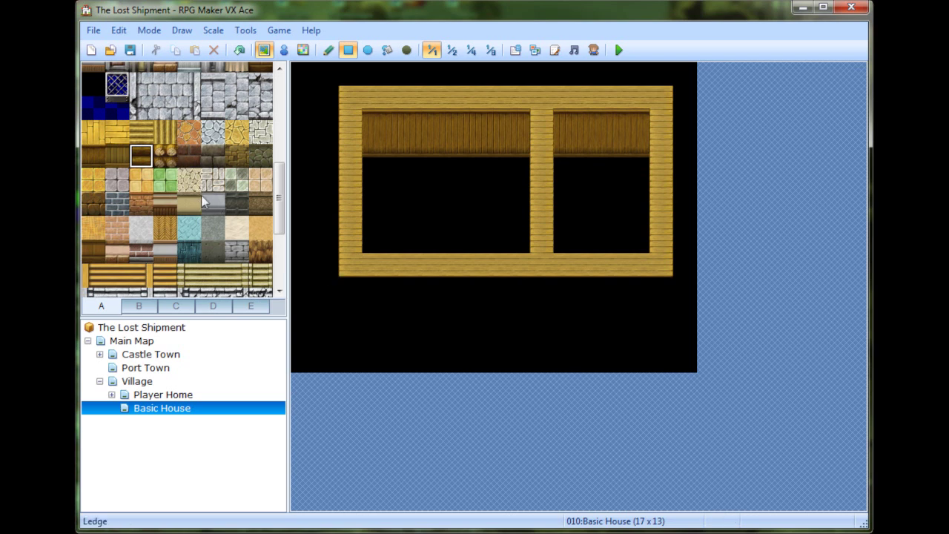
right_click(375, 241)
mouse_move(374, 265)
left_mouse_down()
mouse_move(376, 275)
mouse_move(473, 283)
mouse_move(635, 264)
left_mouse_up()
right_click_drag(611, 123, 611, 140)
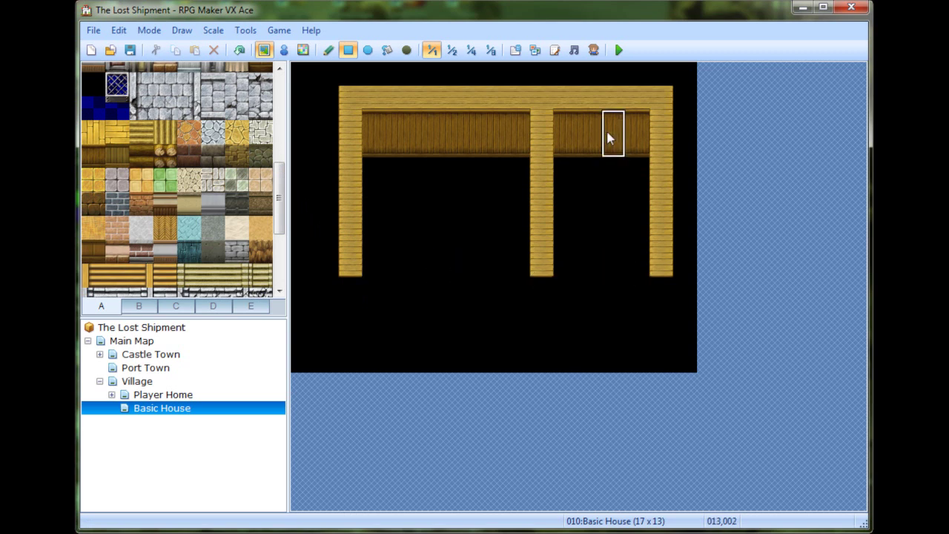
left_click(348, 293)
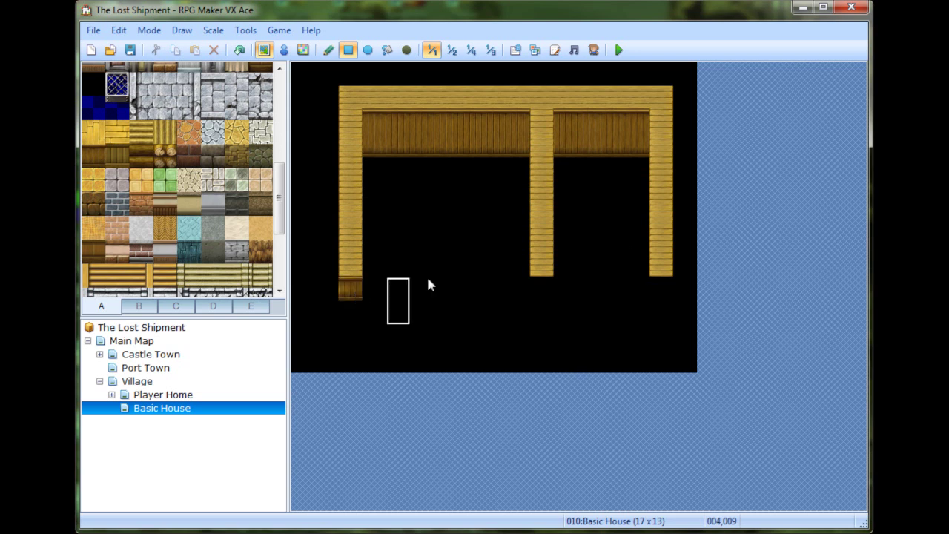
left_click(533, 296)
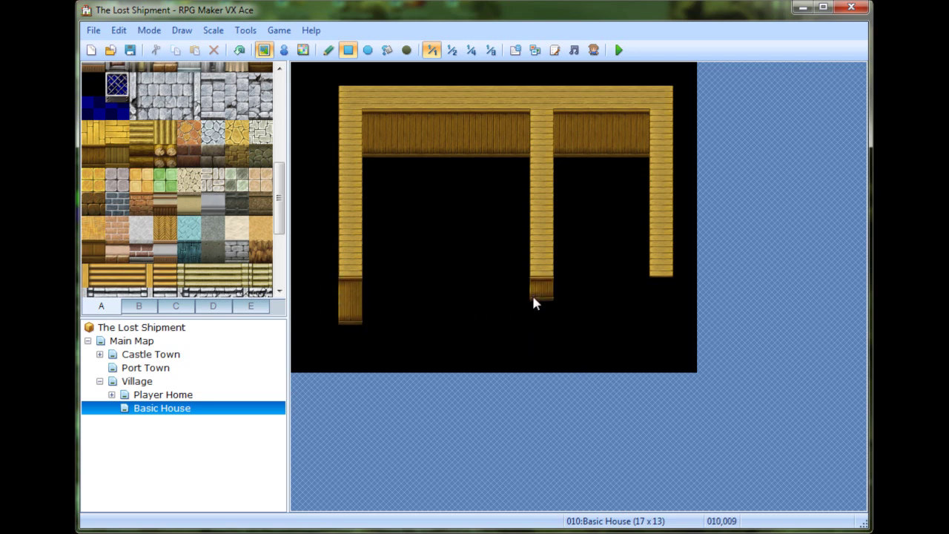
left_click(664, 298)
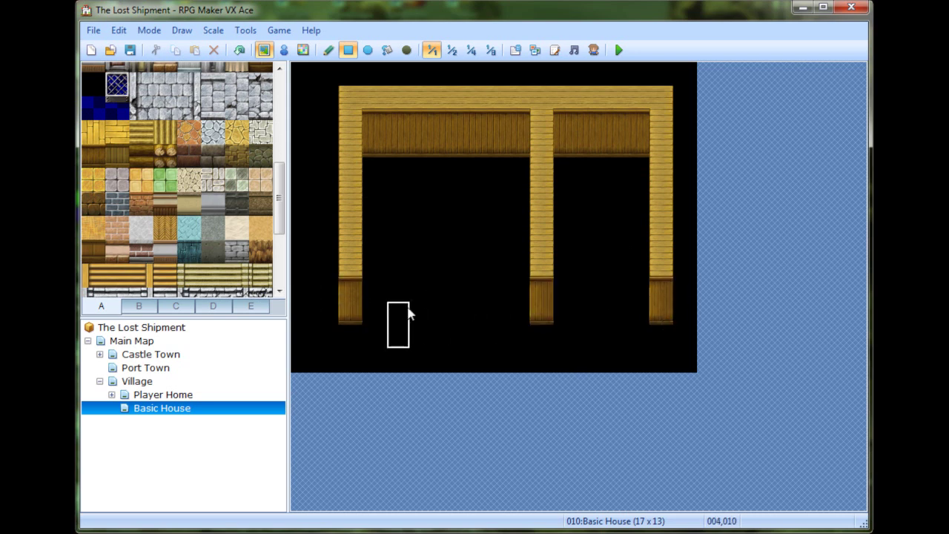
Cover both open-front rooms with vertical-plank wood floor and run a brown wood ledge along their bottom edge.
left_click(93, 132)
left_click_drag(373, 312, 509, 170)
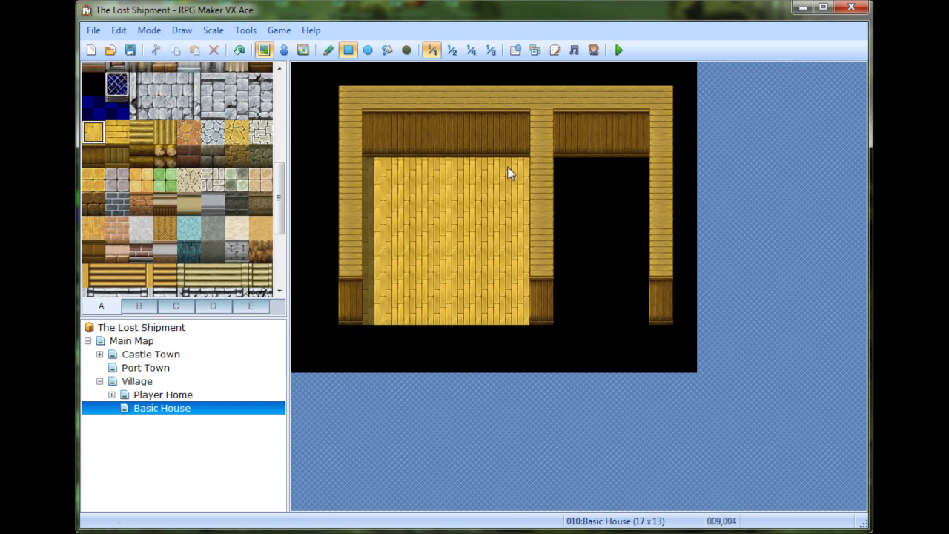
left_click_drag(566, 312, 638, 163)
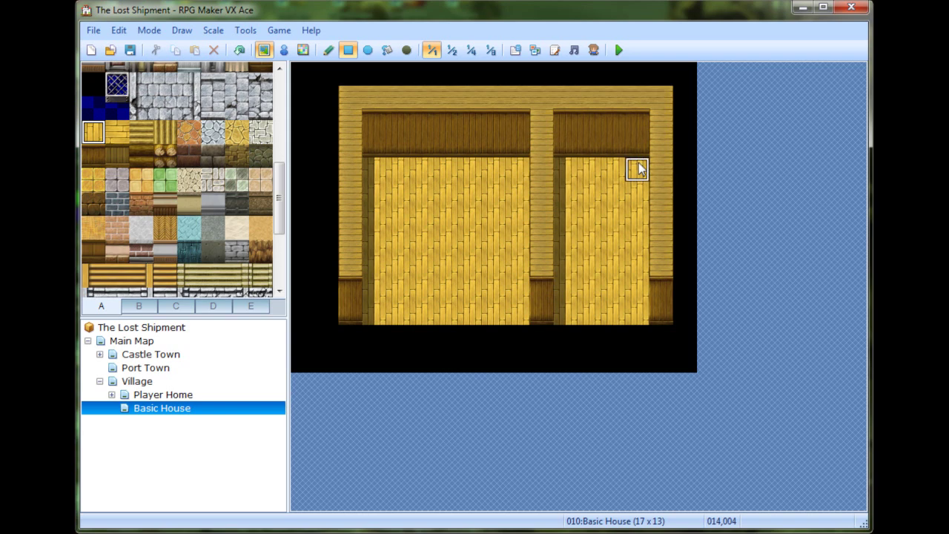
left_click(93, 155)
mouse_move(374, 337)
left_mouse_down()
mouse_move(539, 341)
mouse_move(665, 337)
left_mouse_up()
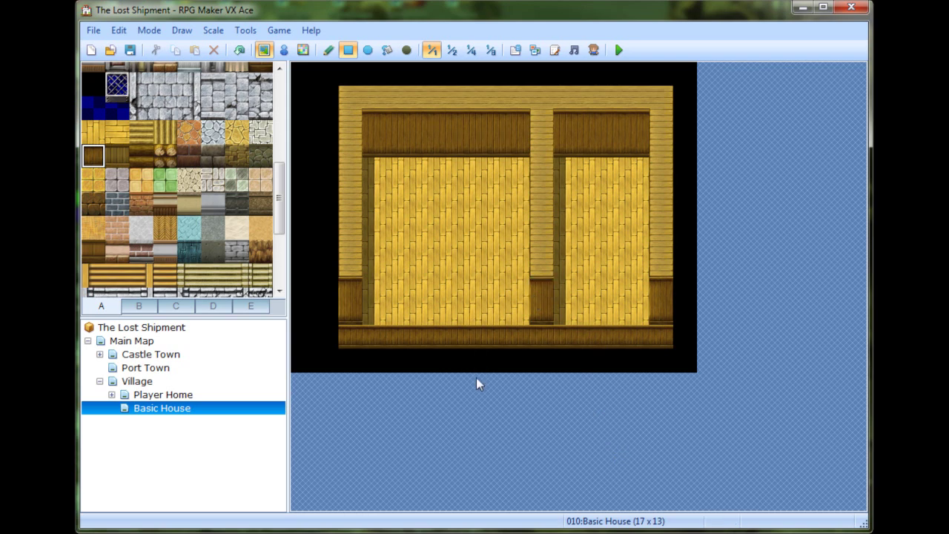
left_click(354, 318)
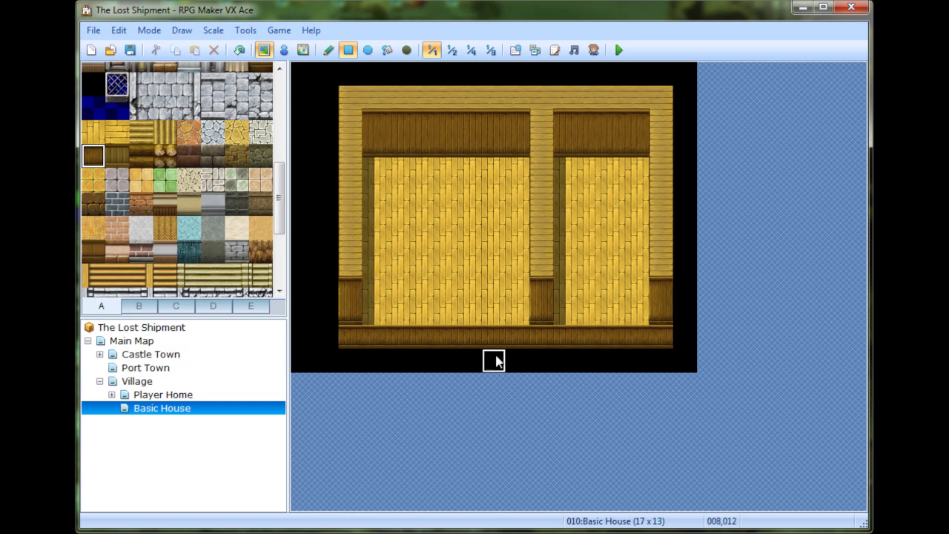
Undo the open-front layout edits back to the closed two-room wooden frame.
key("ctrl+z")
key("ctrl+z")
key("ctrl+z")
key("ctrl+z")
key("ctrl+z")
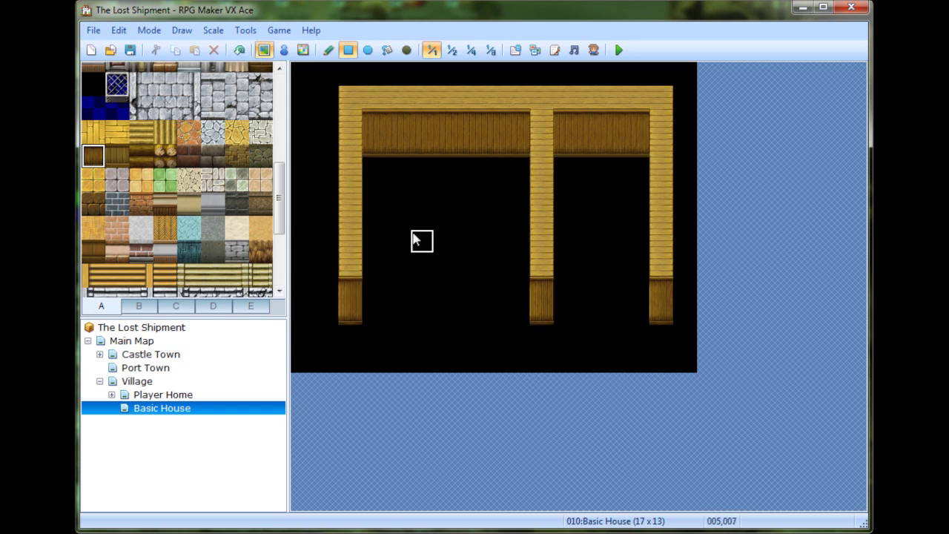
key("ctrl+y")
key("ctrl+y")
key("ctrl+y")
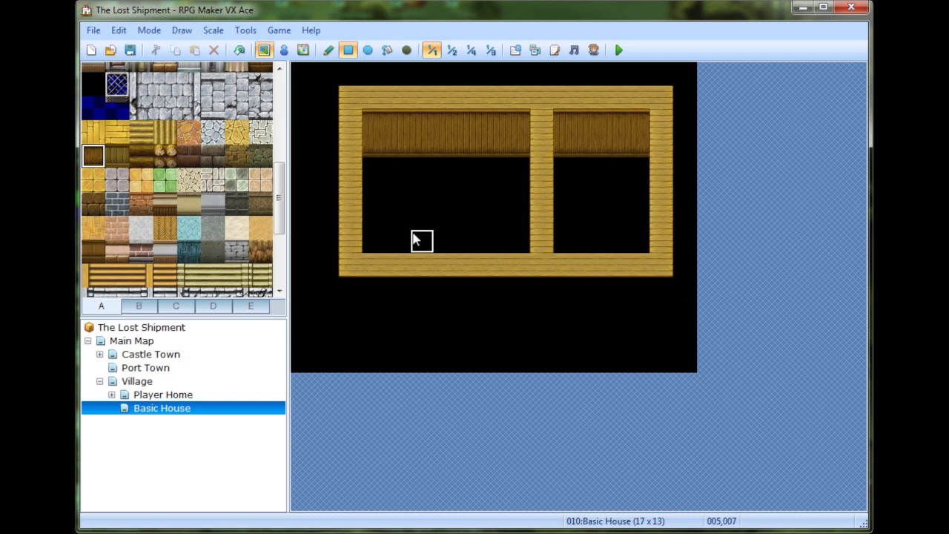
Flood fill both enclosed rooms with the vertical-plank Wood Floor tile.
left_click(94, 131)
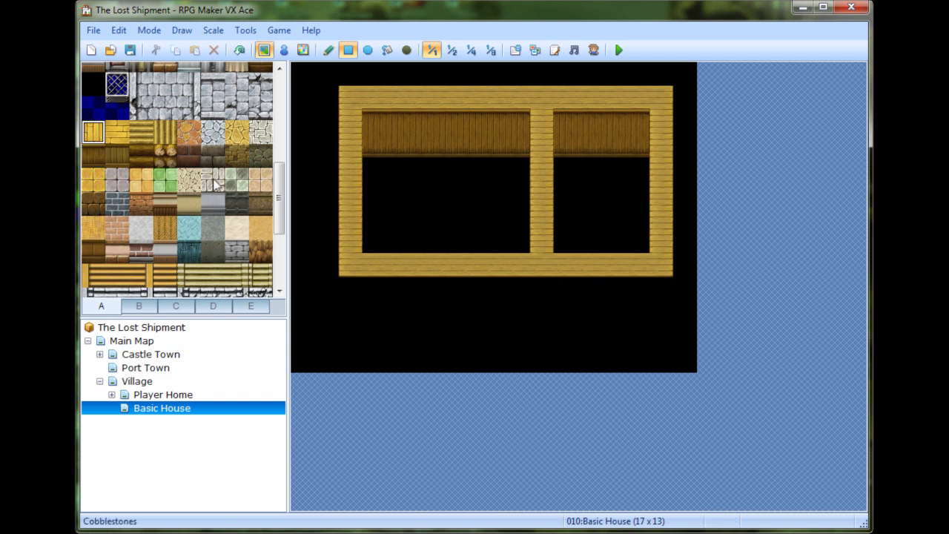
left_click(386, 50)
left_click(486, 235)
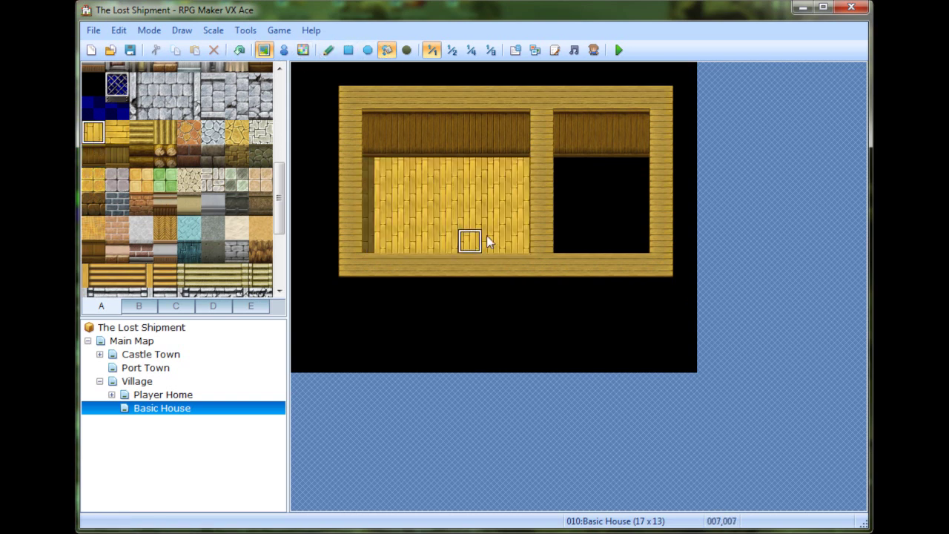
left_click(608, 235)
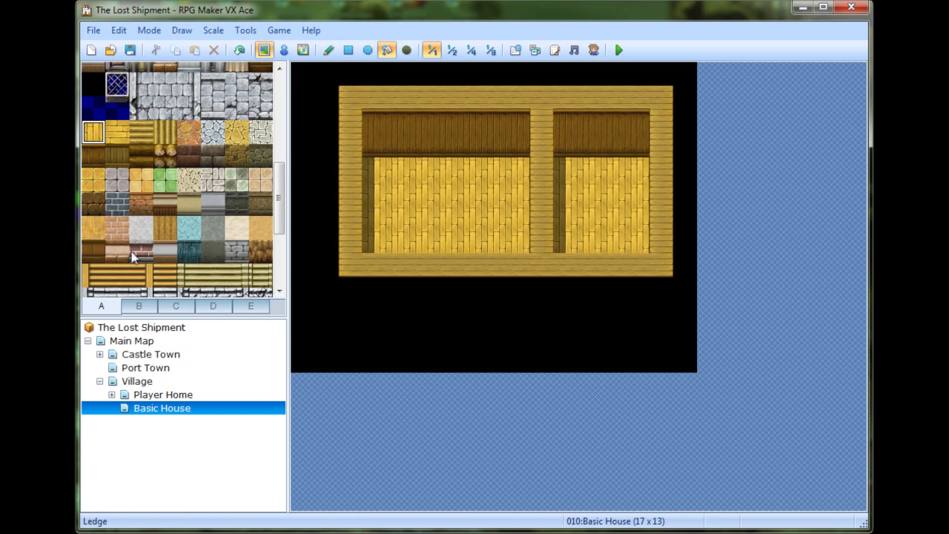
Try the horizontal log floor tile in both rooms using flood fill.
left_click(141, 133)
left_click(444, 195)
left_click(602, 220)
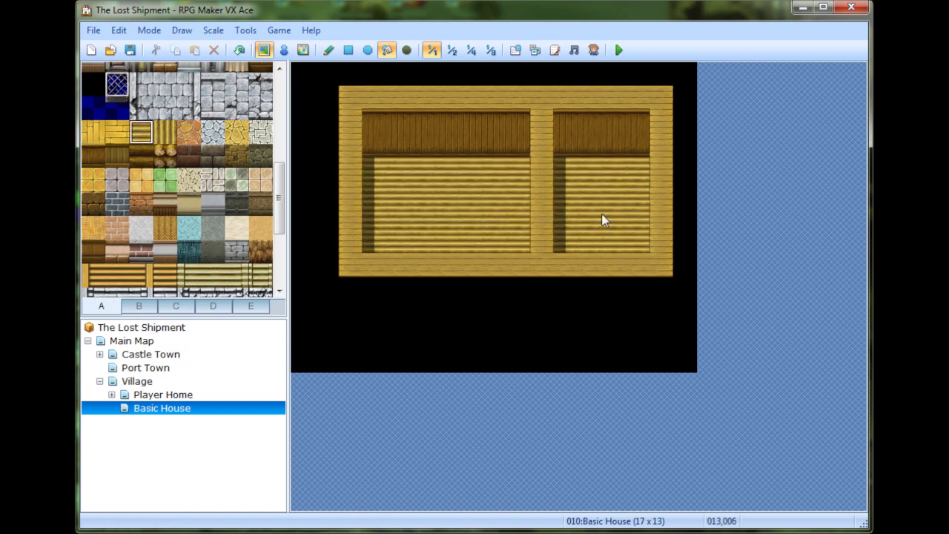
Replace the log floor in both rooms with the vertical-plank floor tile from the upper part of tile set A.
left_click_drag(280, 194, 271, 90)
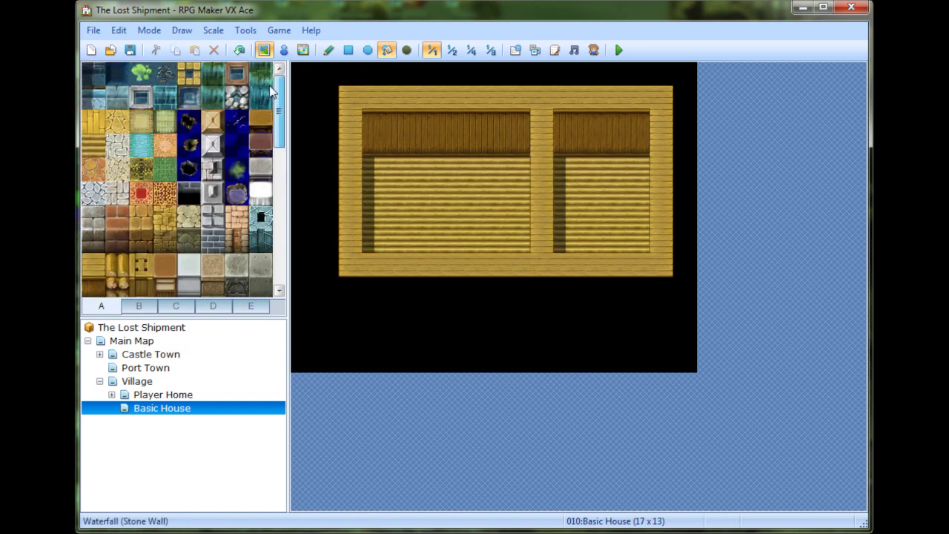
left_click(94, 145)
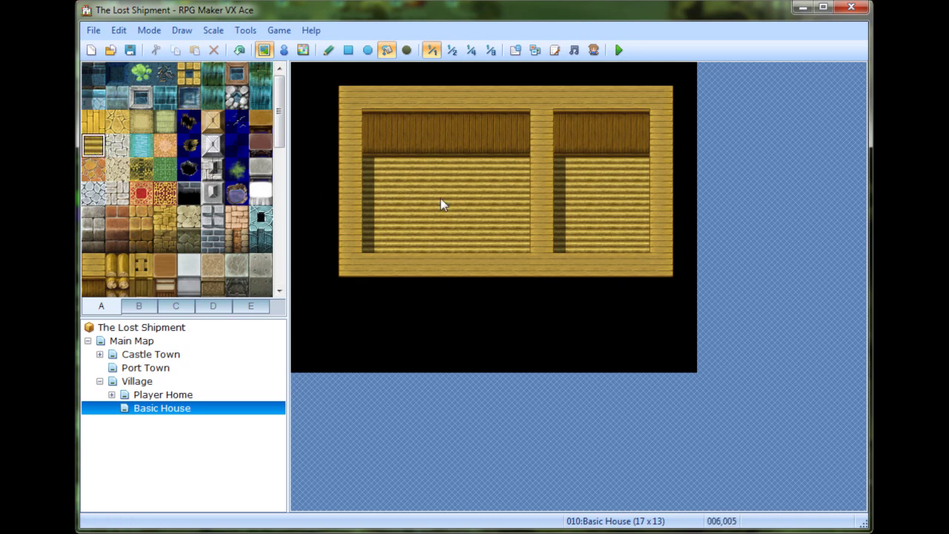
left_click(93, 122)
left_click(423, 216)
left_click(597, 222)
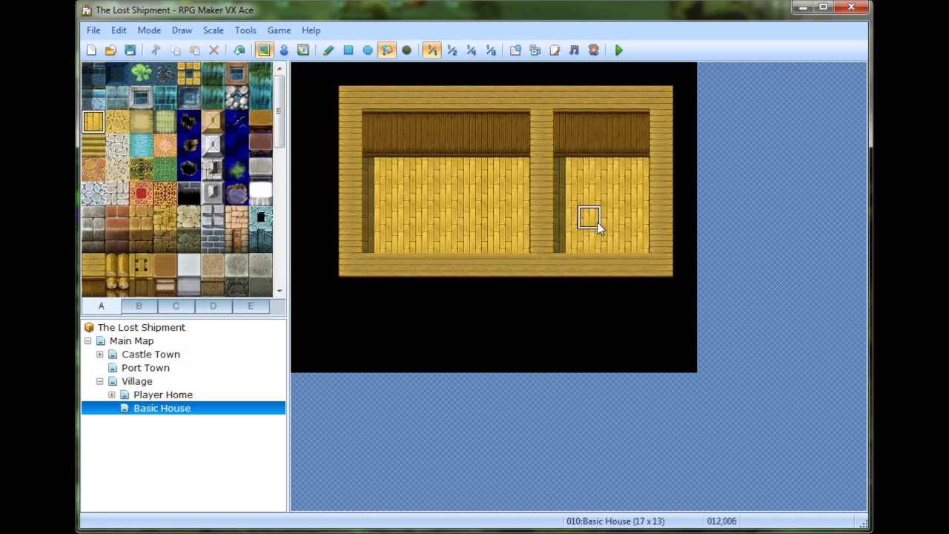
Flood fill the floors of both rooms with the pale green mat tile.
left_click(165, 122)
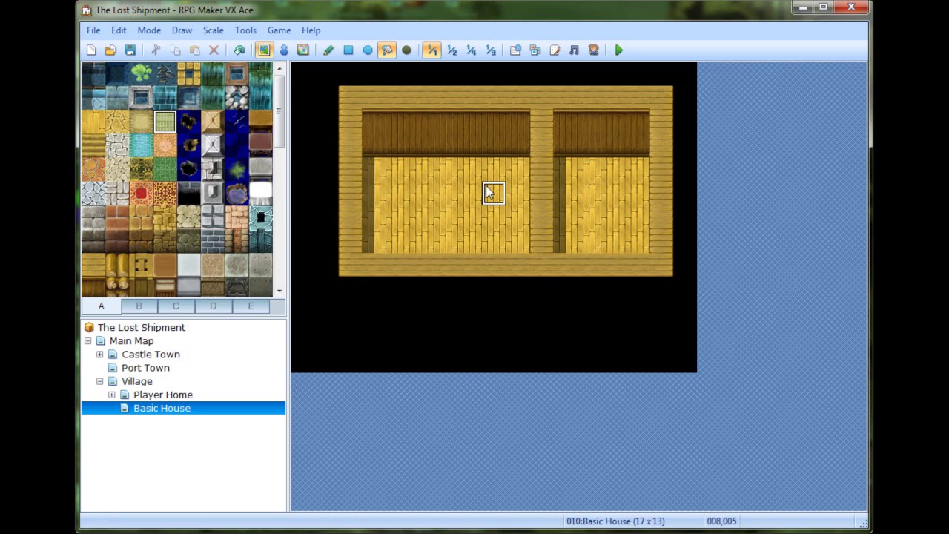
left_click(486, 187)
left_click(645, 193)
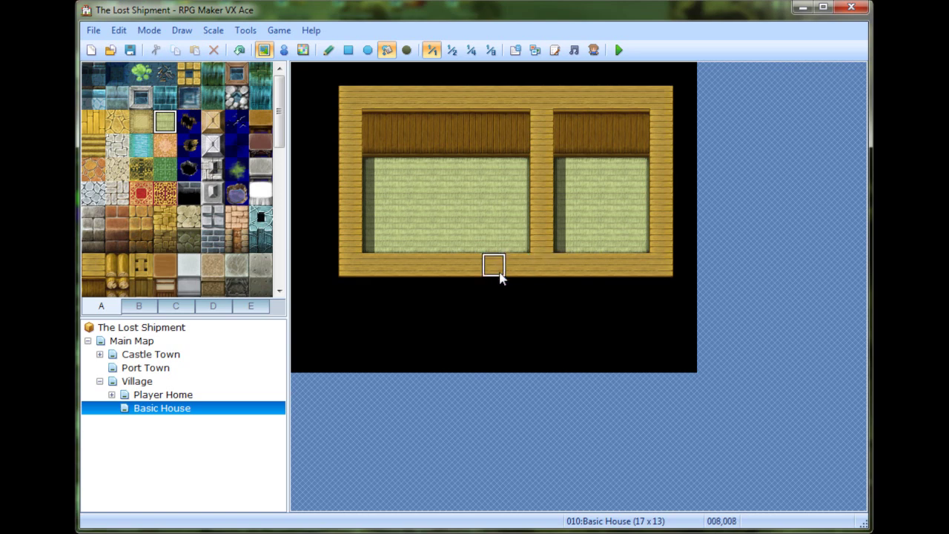
Open a one-tile doorway through the dividing wall at 010,006 using the pale green mat tile.
left_click(537, 225)
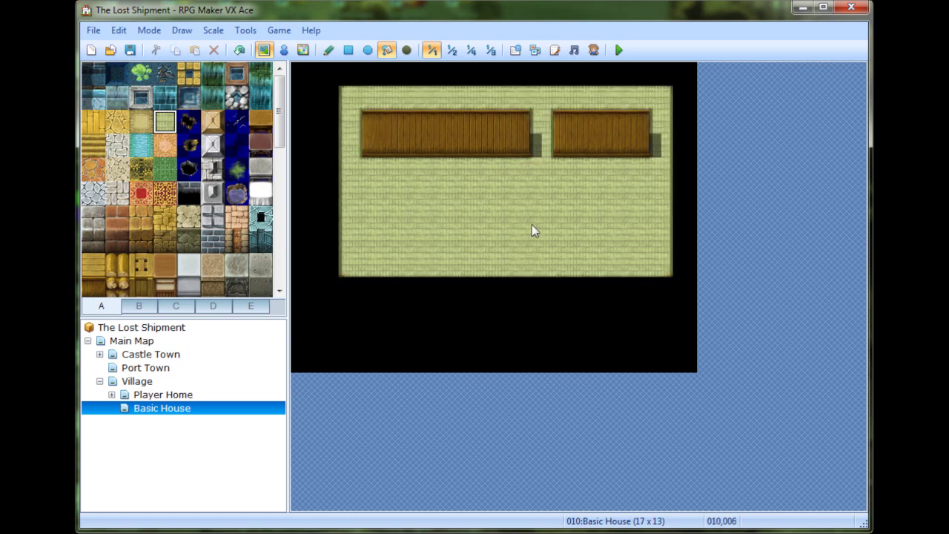
key("ctrl+z")
left_click(328, 49)
mouse_move(535, 216)
left_mouse_down()
mouse_move(608, 238)
mouse_move(586, 218)
left_mouse_up()
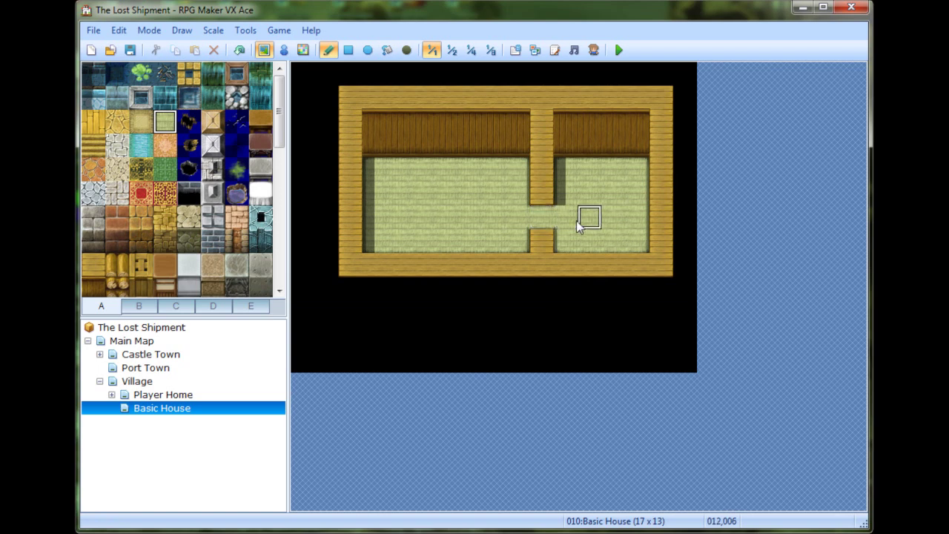
left_click(406, 50)
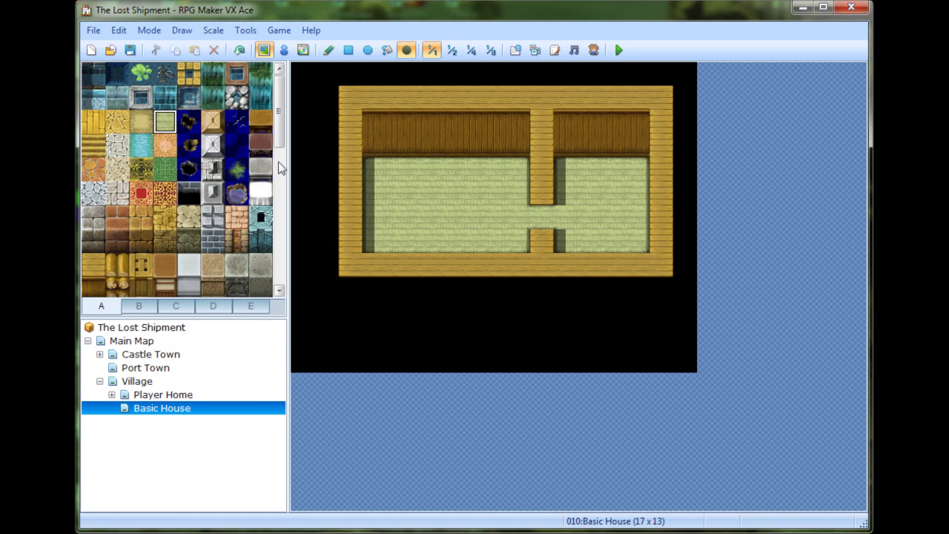
left_click(283, 50)
left_click(531, 197)
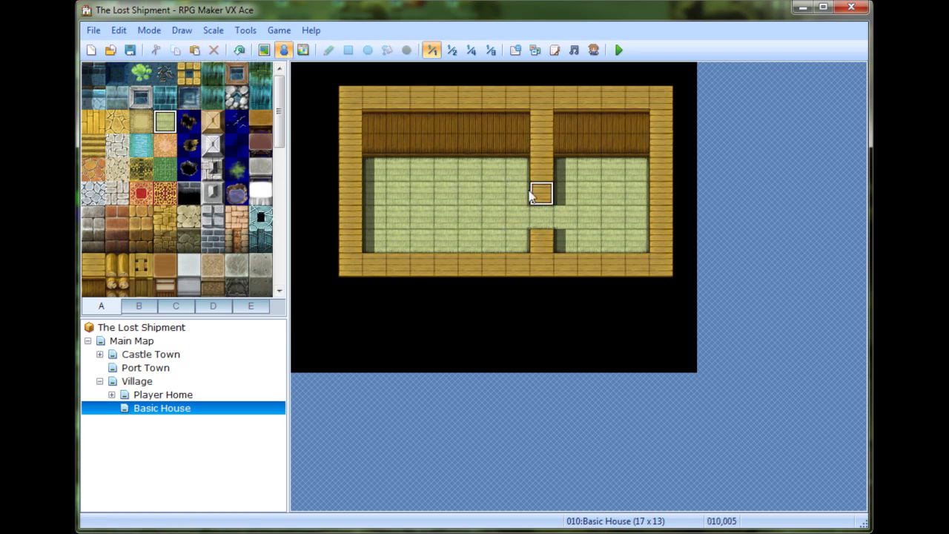
Cover the dividing wall from 010,005 to 010,007, including the doorway, with the plank wall-top tile from tile set E.
left_click(263, 49)
left_click(251, 306)
scroll(276, 122, "down", 2)
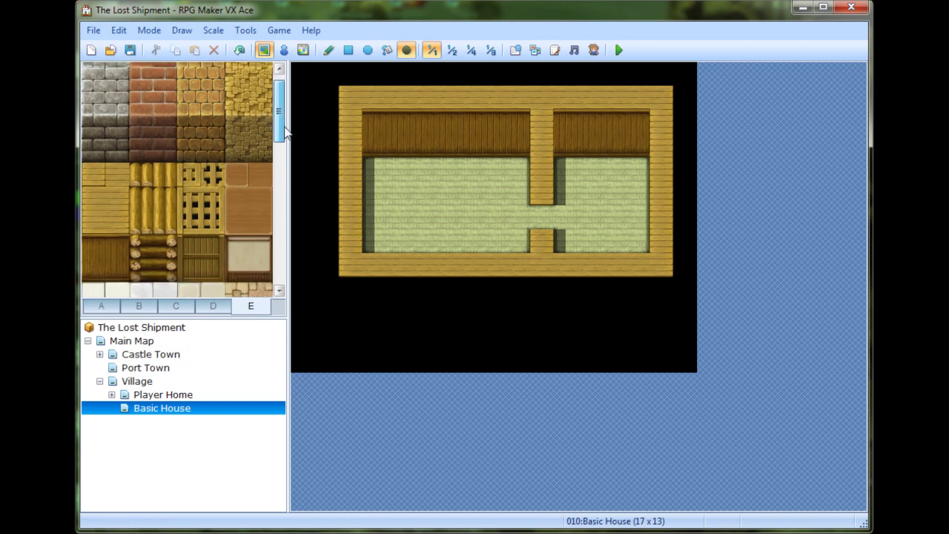
left_click(117, 150)
left_click(328, 50)
left_click(540, 216)
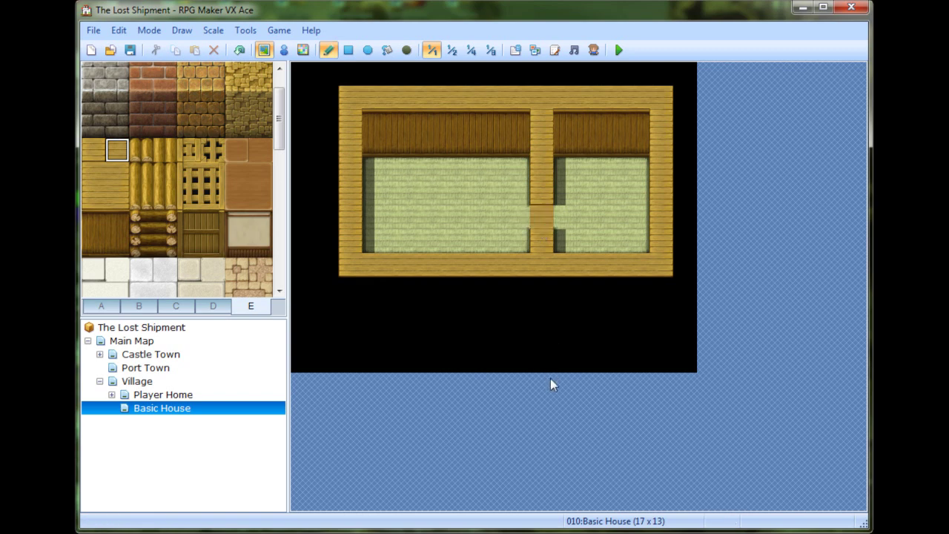
left_click(544, 192)
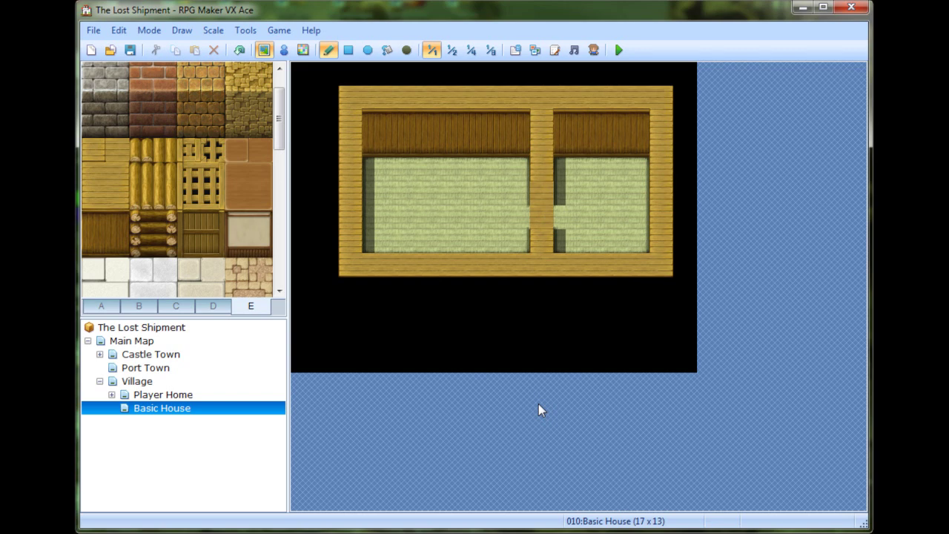
left_click(541, 218)
left_click_drag(540, 236, 538, 198)
left_click(549, 213)
Create an event on the dividing wall at 010,005 with priority Same as Characters.
left_click(284, 50)
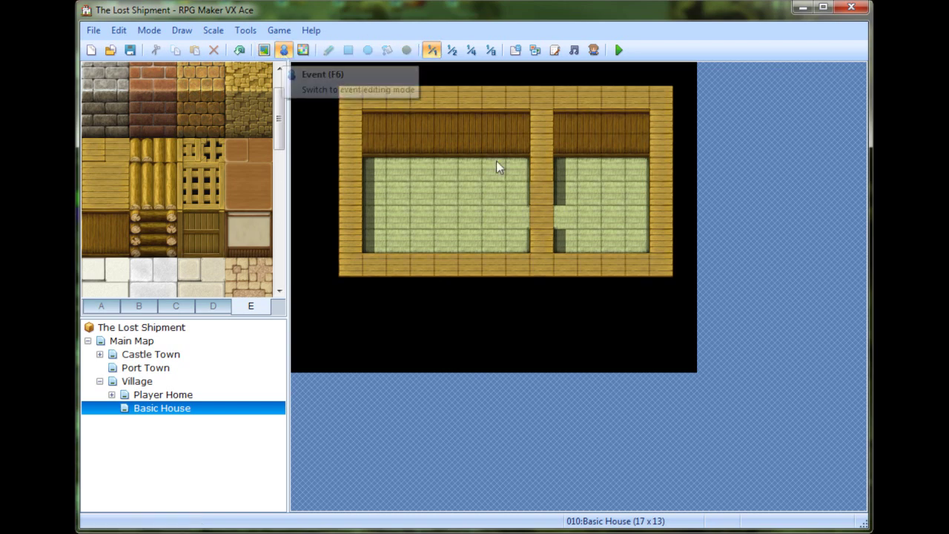
left_click(282, 56)
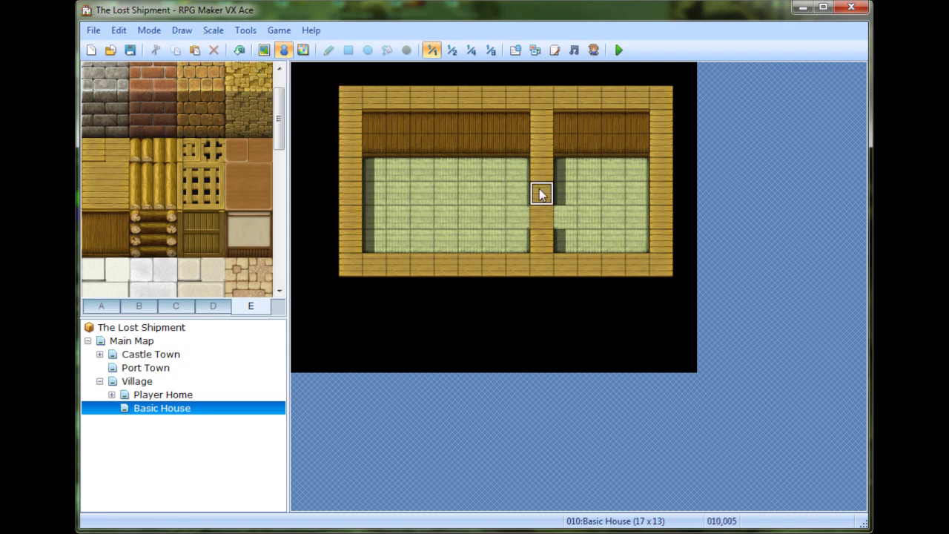
double_click(540, 195)
left_click(380, 420)
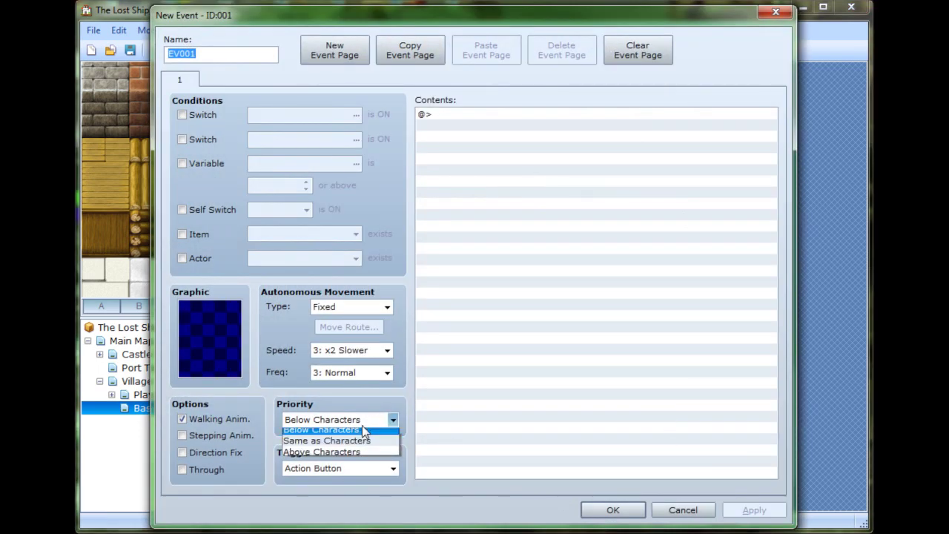
left_click(355, 443)
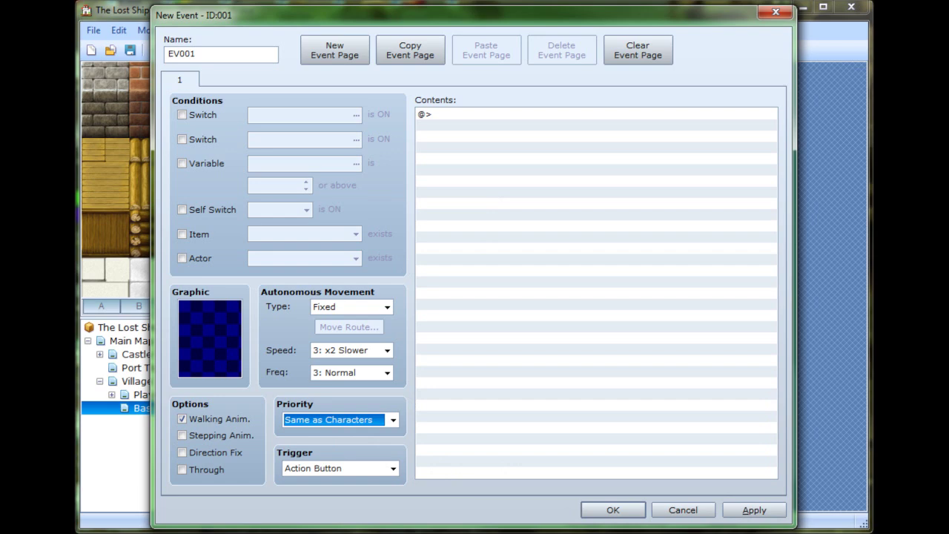
left_click(612, 510)
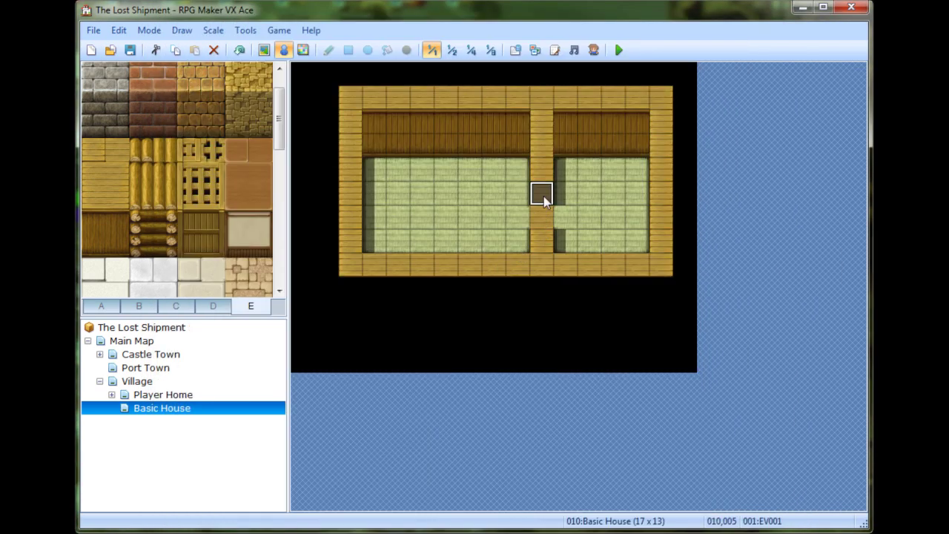
Copy the event at 010,005 onto the dividing wall tile at 010,007.
key("ctrl+c")
left_click(549, 240)
key("ctrl+v")
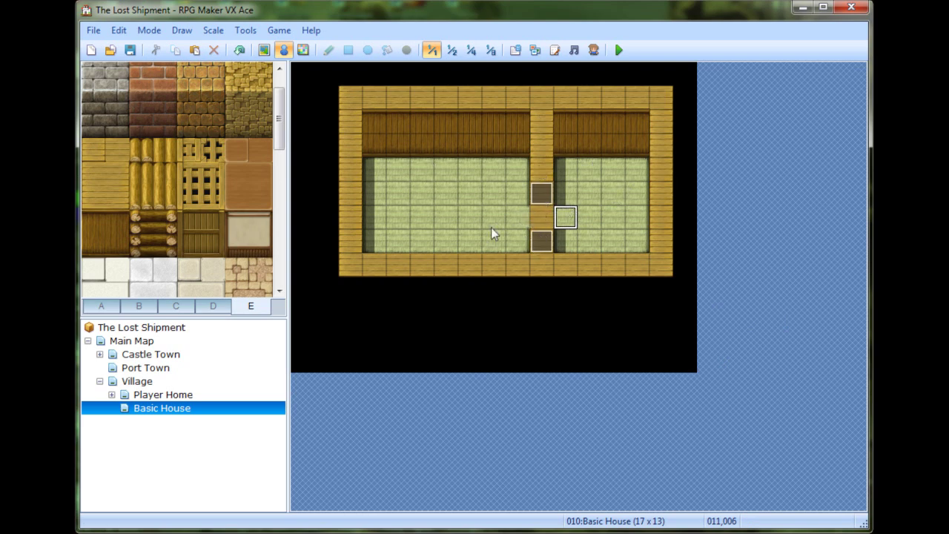
Open a front doorway at 007,008 in the larger room's lower wall and add plank wall-top tiles from 006,009 to 008,009.
right_click(400, 246)
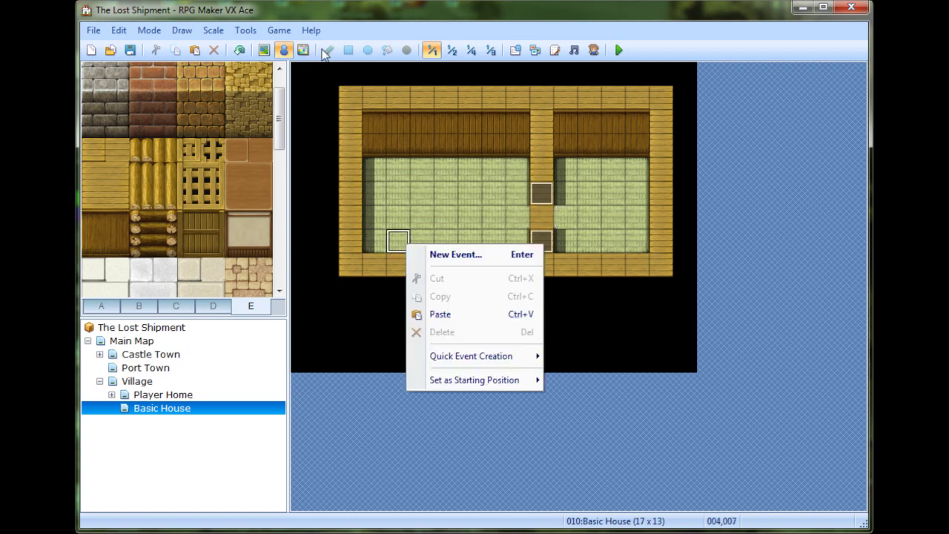
key("Escape")
left_click(264, 49)
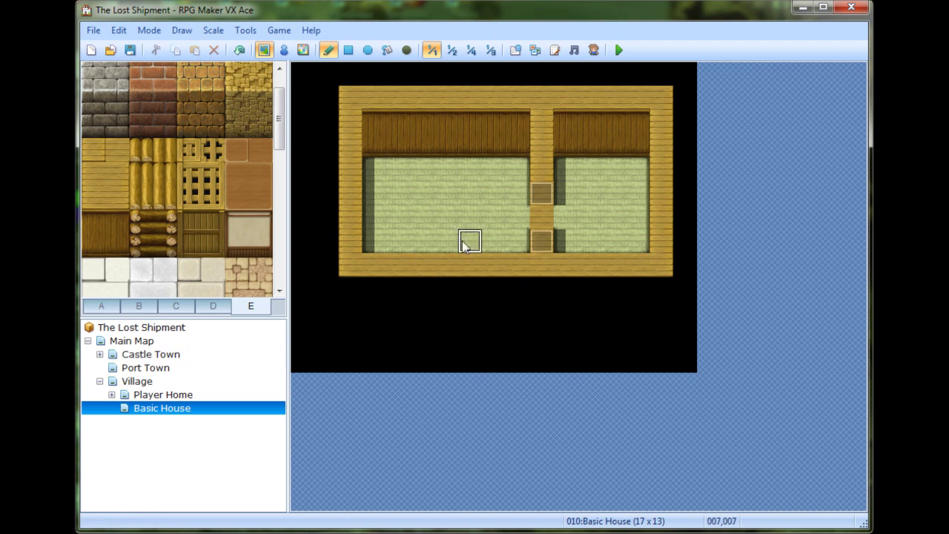
left_click(469, 269)
left_click_drag(446, 287, 501, 300)
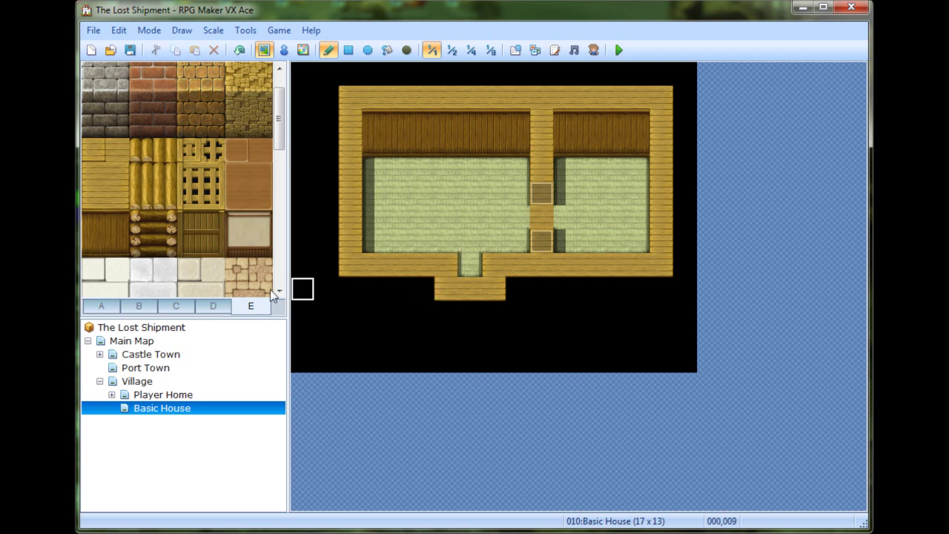
Draw a 4 by 2 rectangle of grey stone floor from tile set A in the larger room, from 003,004 to 006,005.
left_click(112, 306)
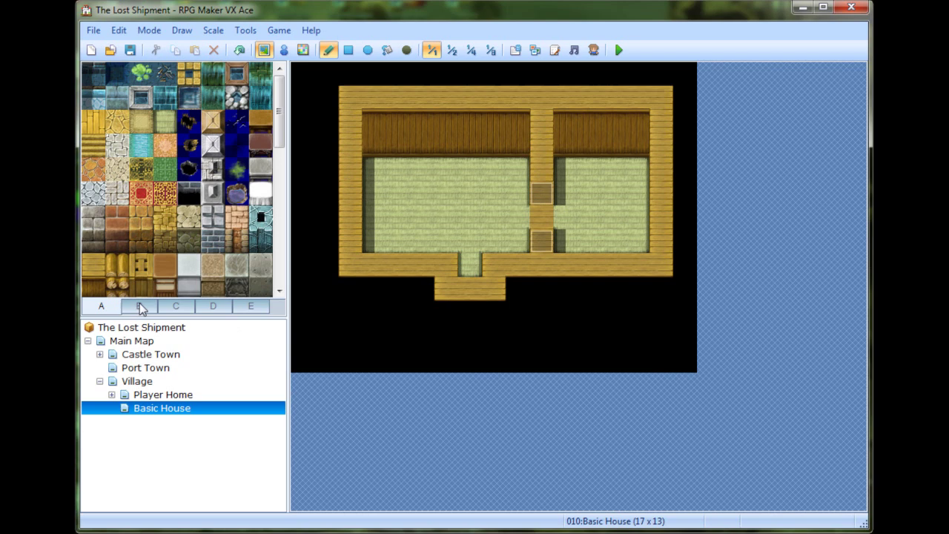
left_click(547, 222)
left_click_drag(283, 117, 288, 205)
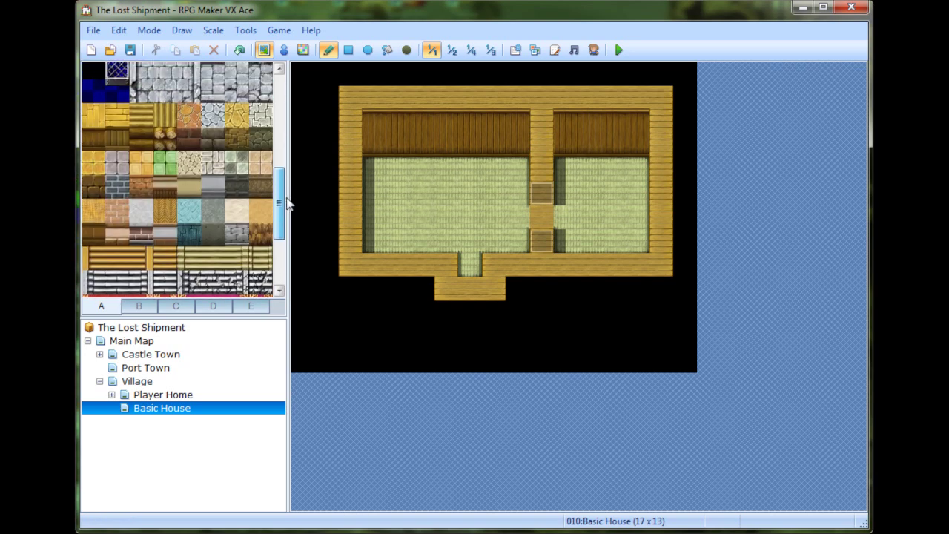
left_click(117, 163)
left_click(347, 51)
left_click_drag(378, 164, 439, 199)
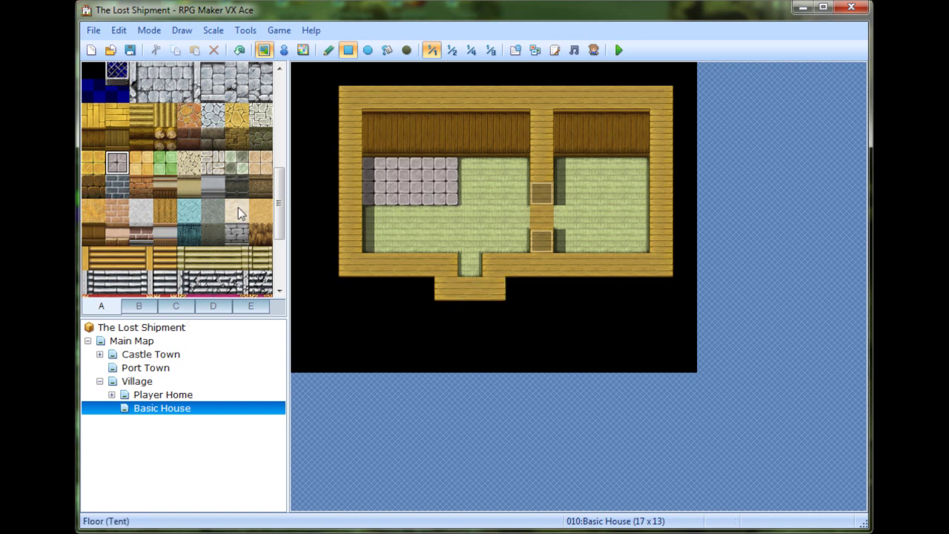
Try the brown Table tile from tile set A at 009,004 in the larger room.
left_click_drag(280, 206, 279, 184)
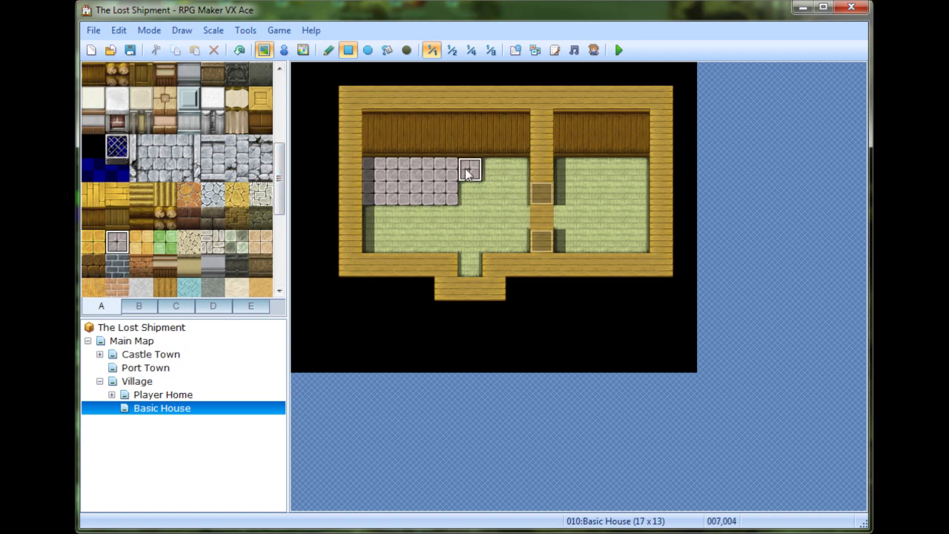
key("ctrl+z")
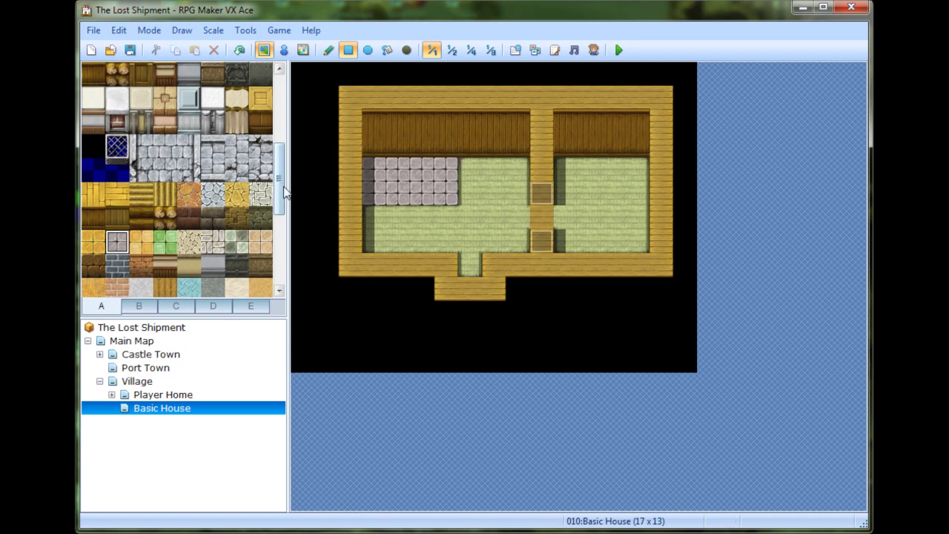
left_click_drag(282, 191, 291, 109)
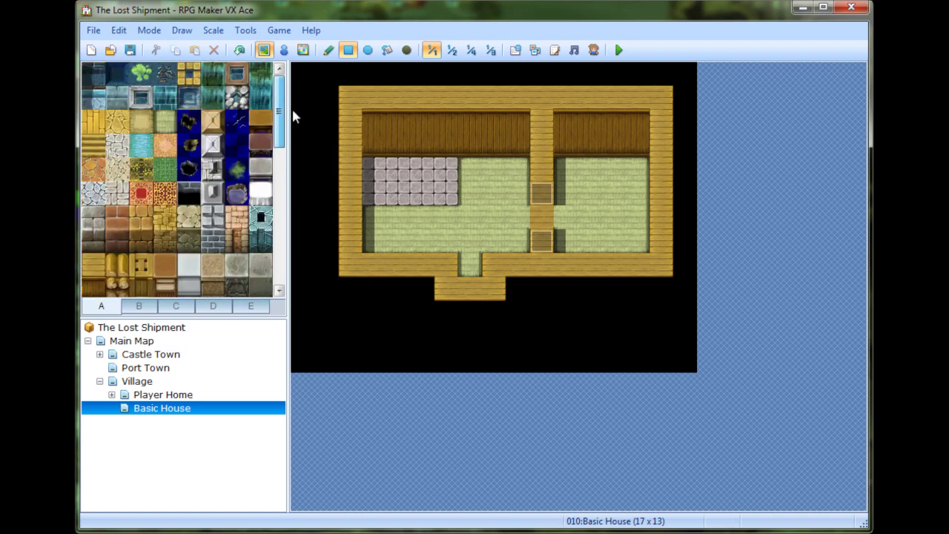
left_click(517, 170)
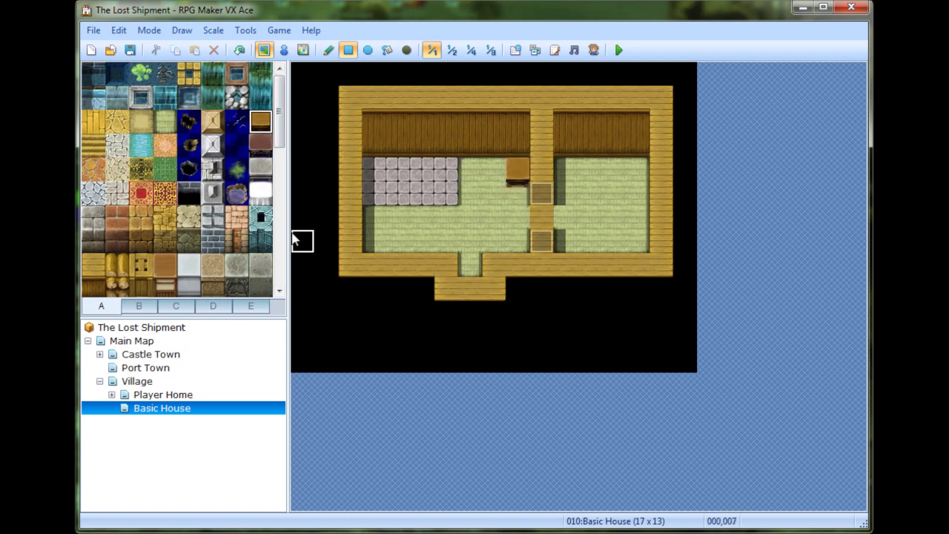
key("ctrl+z")
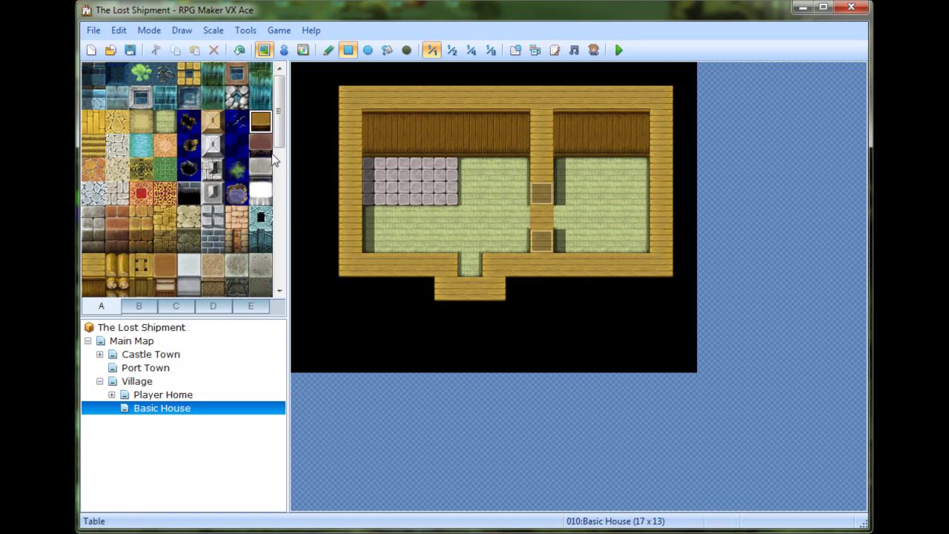
Look through tile sets B, C, D and E for furniture that suits the house.
left_click(138, 306)
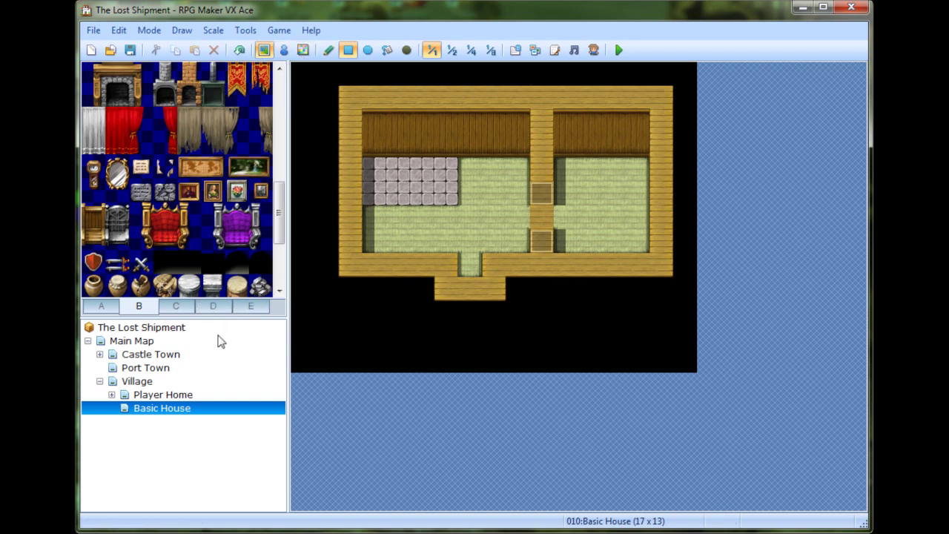
left_click(172, 305)
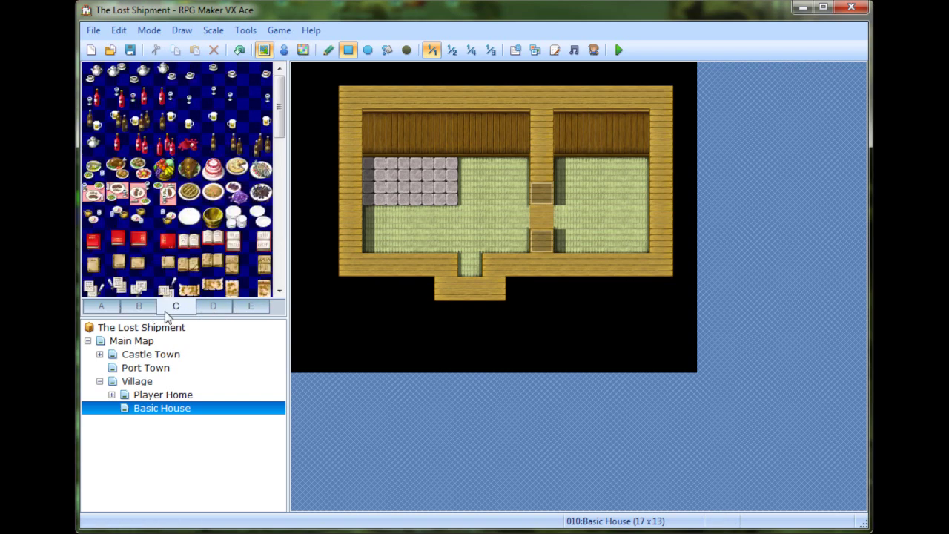
left_click(145, 307)
left_click(165, 309)
left_click(220, 308)
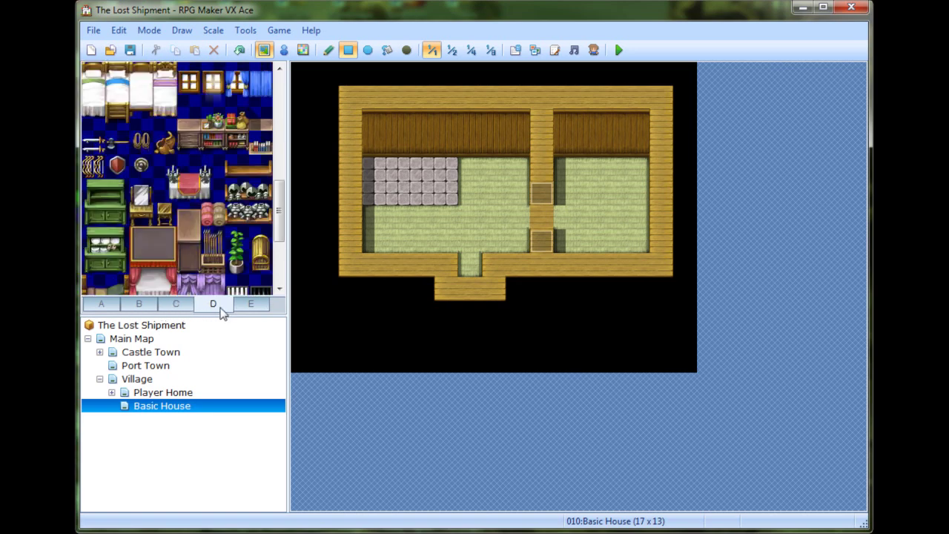
left_click_drag(278, 214, 282, 252)
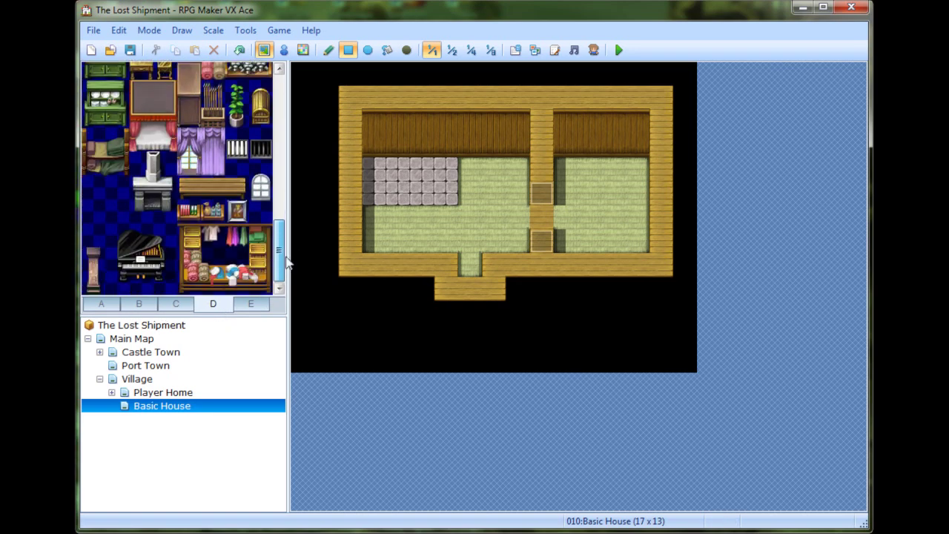
left_click(252, 304)
left_click_drag(284, 129, 275, 153)
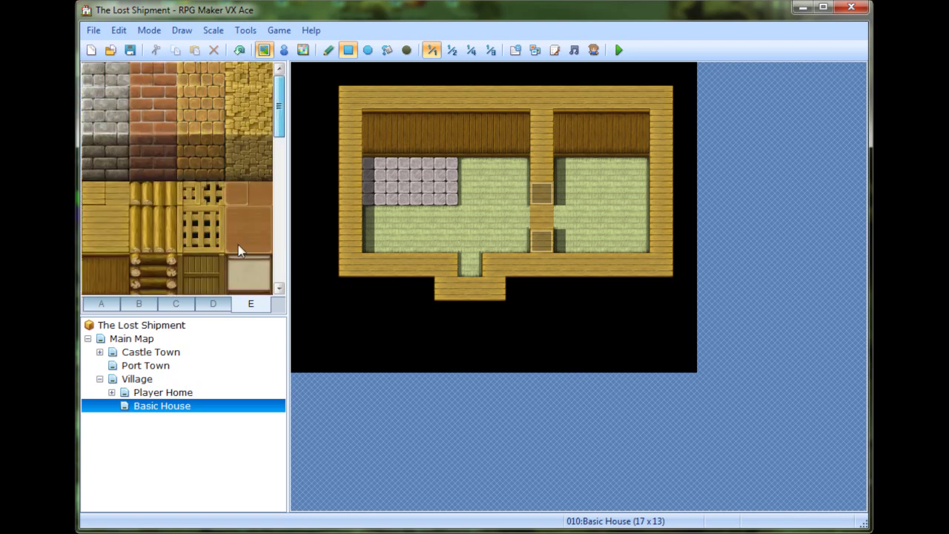
left_click(215, 306)
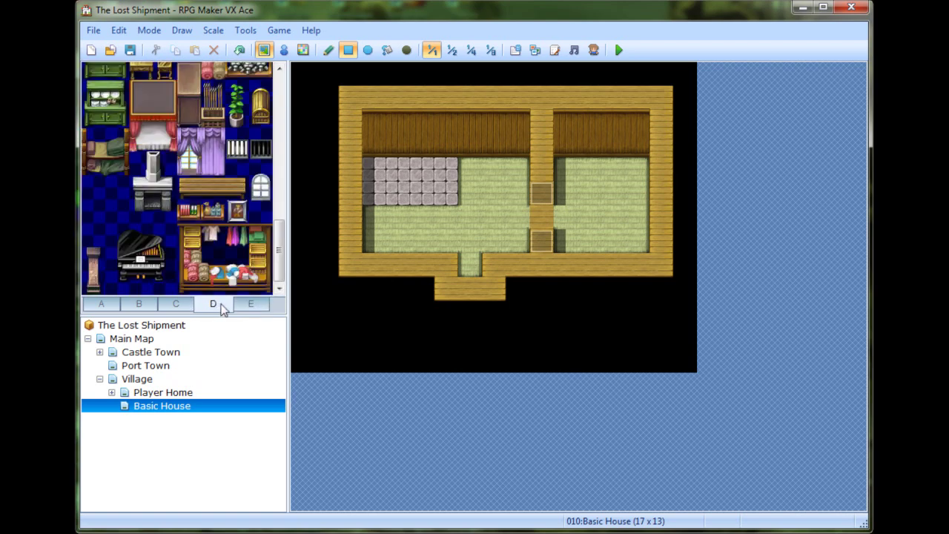
left_click(178, 306)
left_click(152, 306)
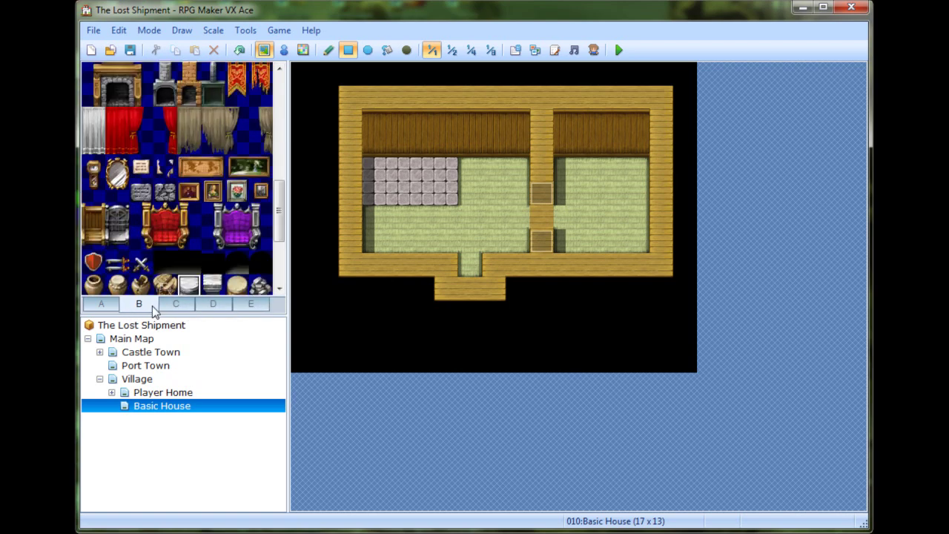
Place kitchen tiles from tile set B on the stone floor: sink at 005,004, food-preparation counter at 004,004 and stove at 003,004.
left_click_drag(279, 209, 289, 156)
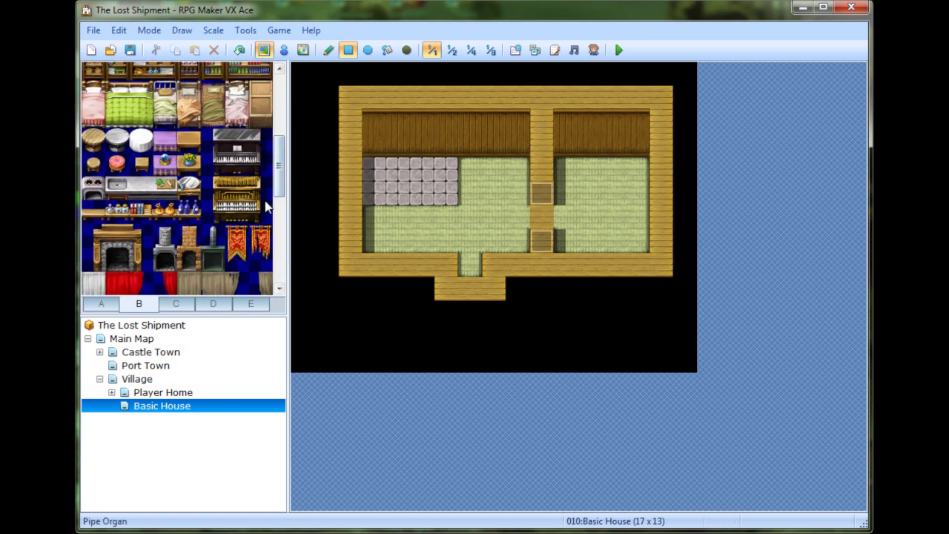
left_click(117, 188)
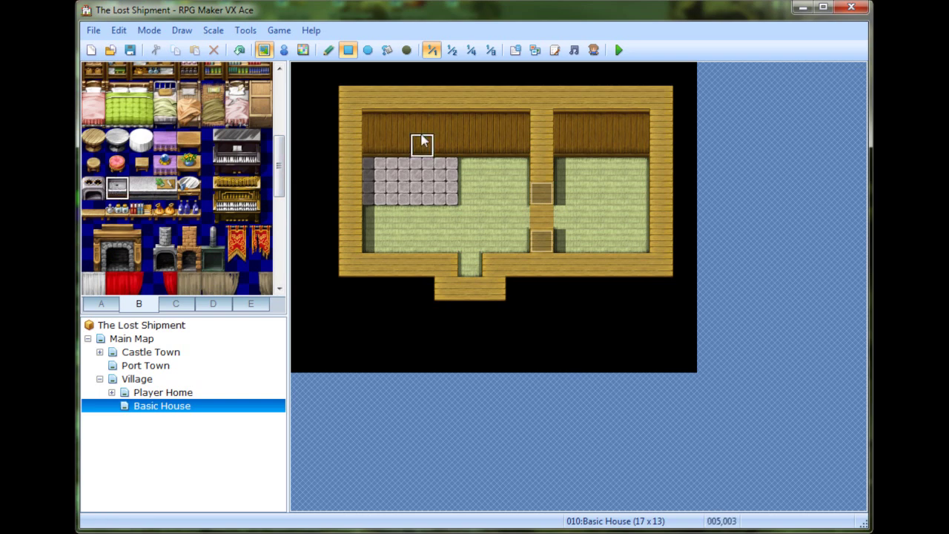
left_click(329, 50)
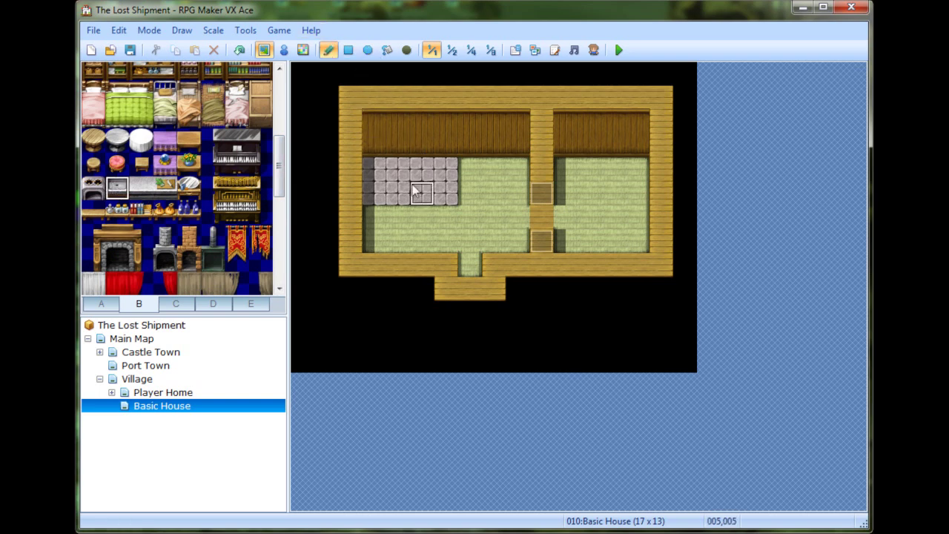
left_click(422, 172)
left_click(166, 187)
left_click(399, 170)
left_click(95, 187)
left_click(374, 169)
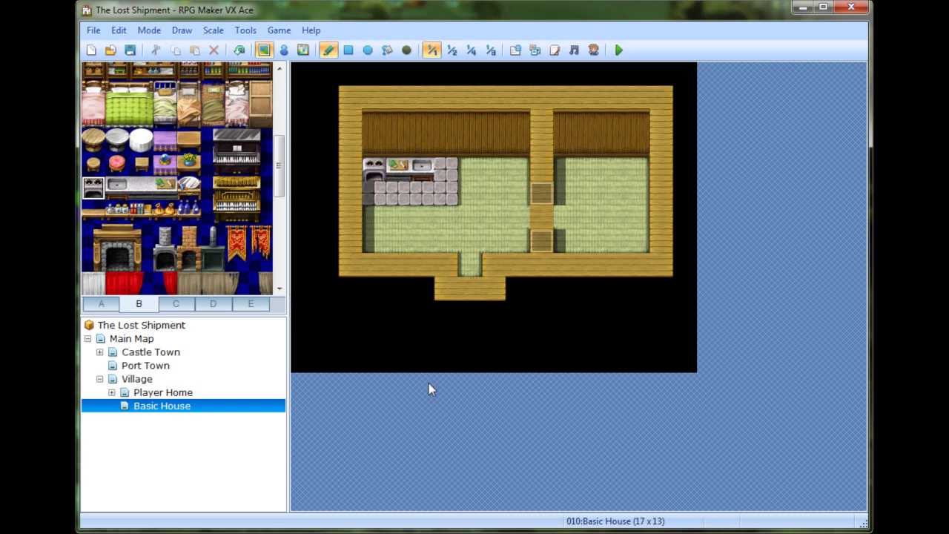
Try the plain counter tile at 004,004 and put the food-preparation counter back in its place.
left_click(141, 187)
left_click(398, 167)
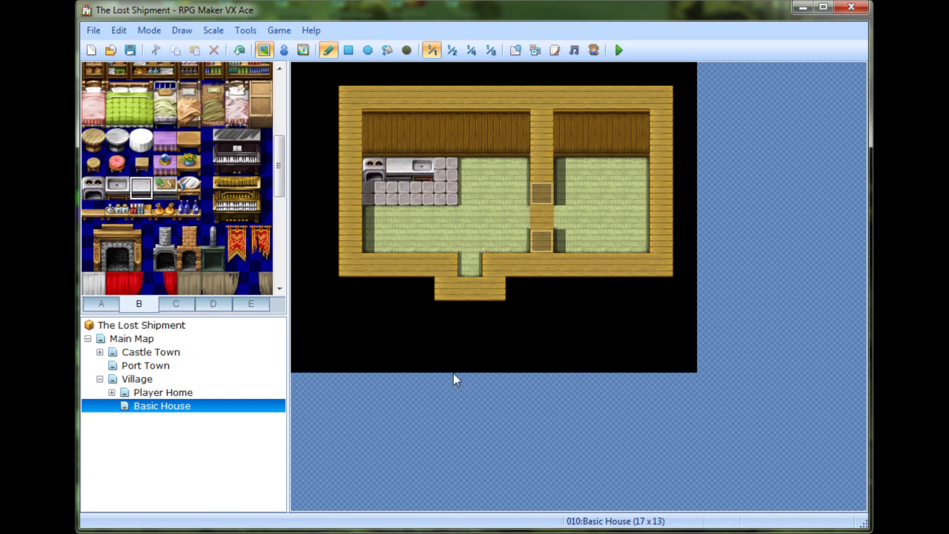
left_click(161, 190)
left_click(398, 167)
Place a plain kitchen counter tile at 006,004, beside the sink.
left_click(117, 187)
left_click(140, 187)
left_click(444, 169)
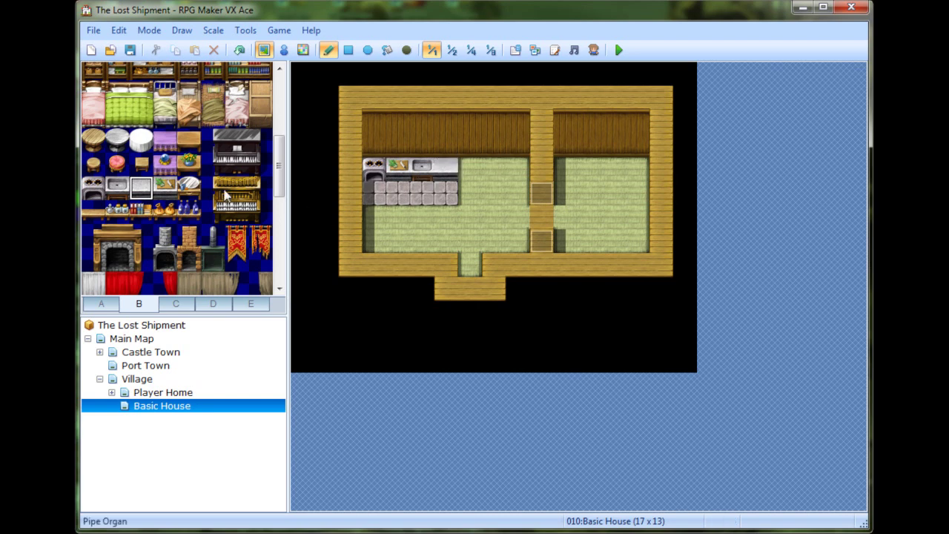
Place a round wooden table from tile set B at 009,004, with round stools at 008,004 and 009,005.
mouse_move(282, 180)
left_mouse_down()
mouse_move(287, 120)
mouse_move(287, 263)
mouse_move(299, 158)
mouse_move(287, 260)
mouse_move(282, 187)
mouse_move(287, 177)
mouse_move(281, 273)
mouse_move(293, 93)
mouse_move(286, 161)
left_mouse_up()
left_click(93, 178)
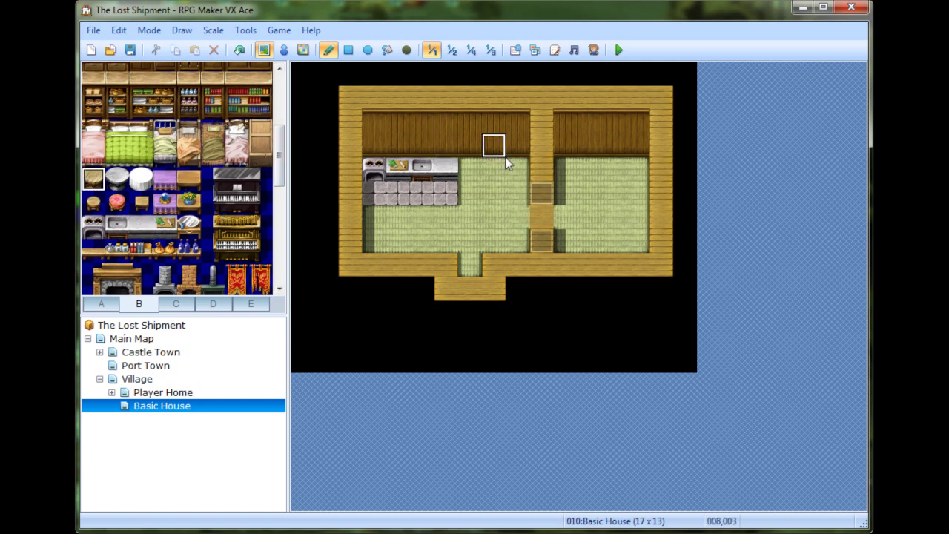
left_click(509, 167)
left_click(94, 203)
left_click(493, 171)
left_click(508, 191)
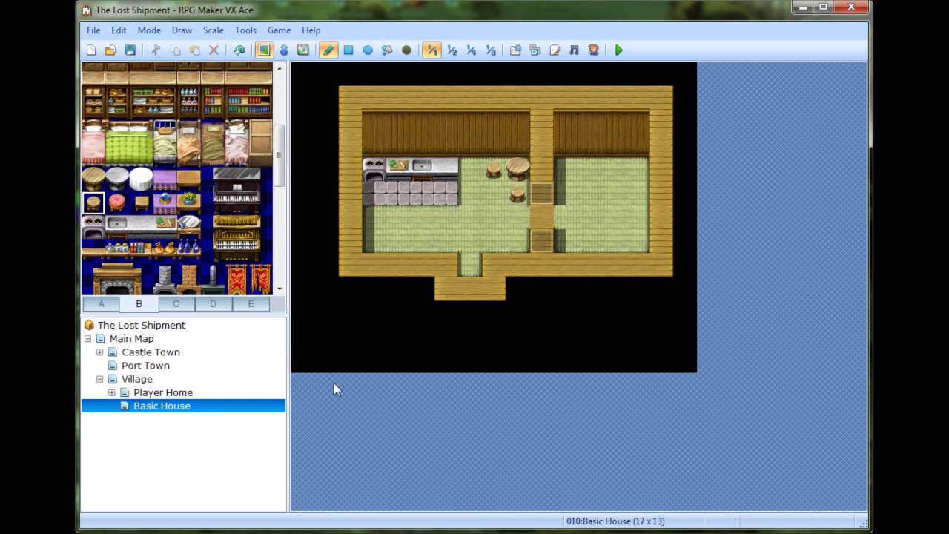
Place a two-tile single bed from tile set B in the smaller room, with its head at 013,004.
left_click_drag(277, 153, 280, 159)
left_click_drag(277, 190, 281, 149)
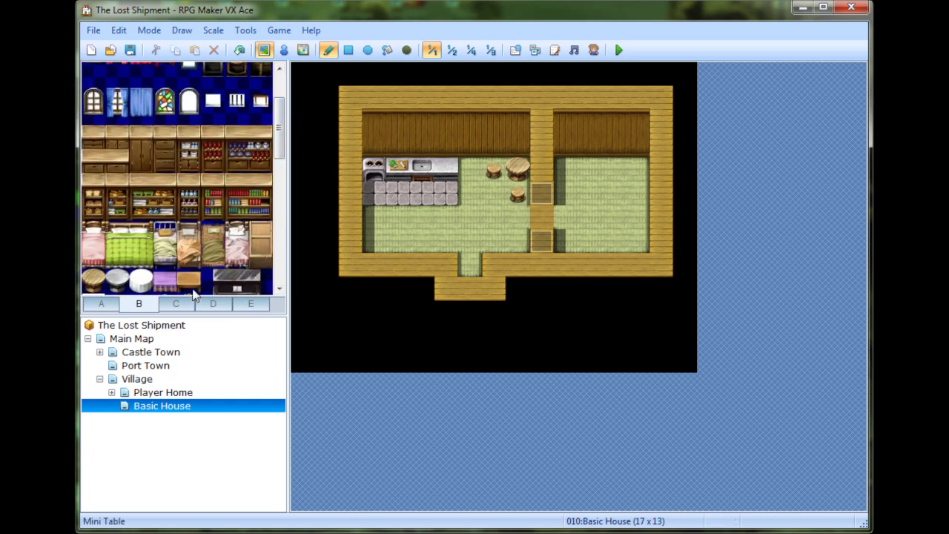
left_click_drag(164, 232, 165, 250)
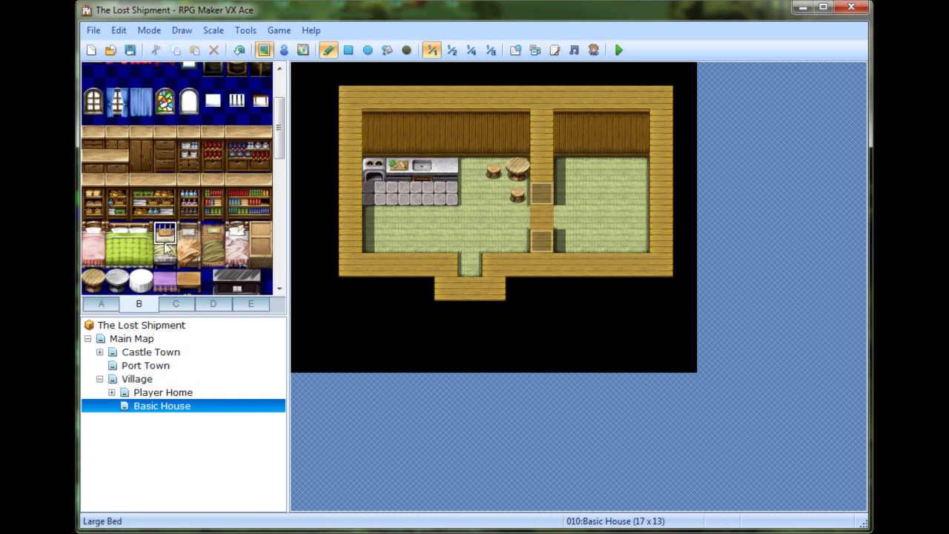
left_click(616, 182)
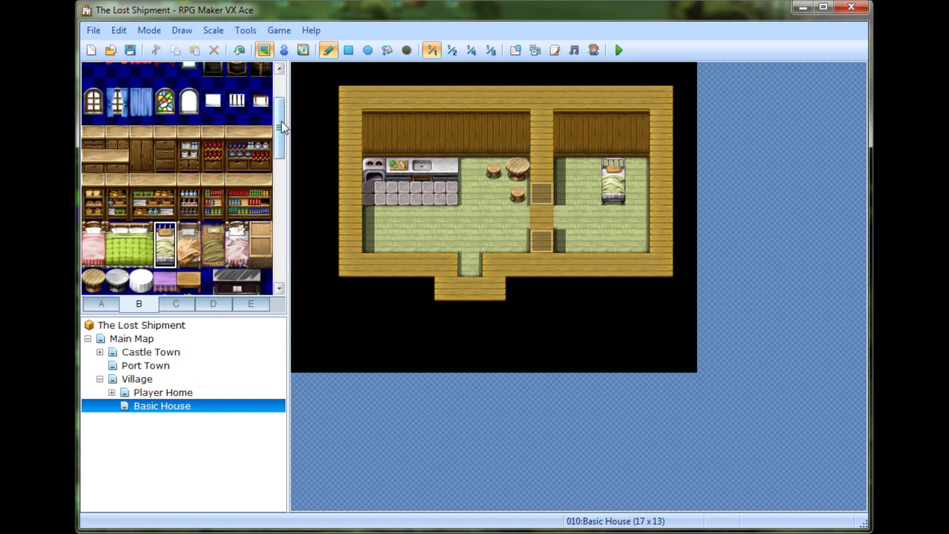
Place the two-tile lit wooden window from tile set D on the back walls at 005,002, 009,002 and 013,002.
scroll(282, 127, "up", 3)
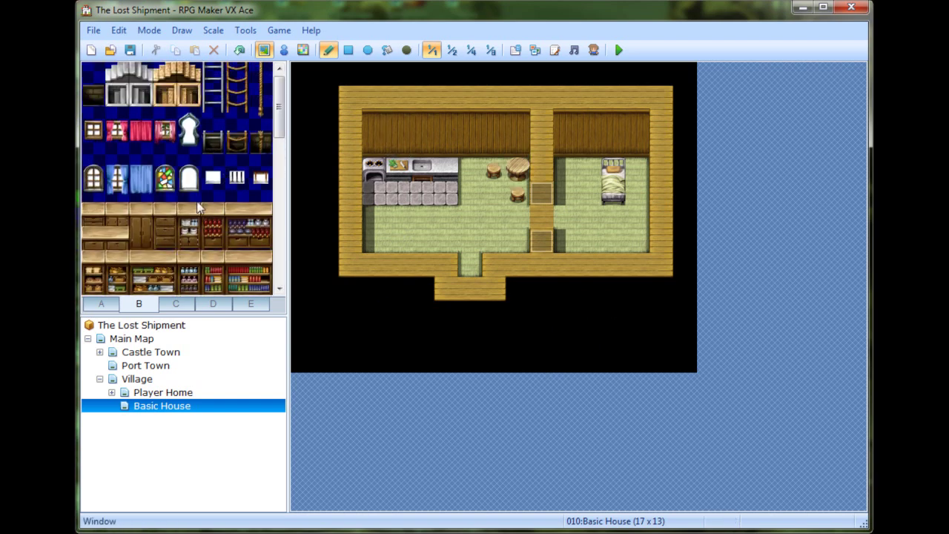
left_click(221, 302)
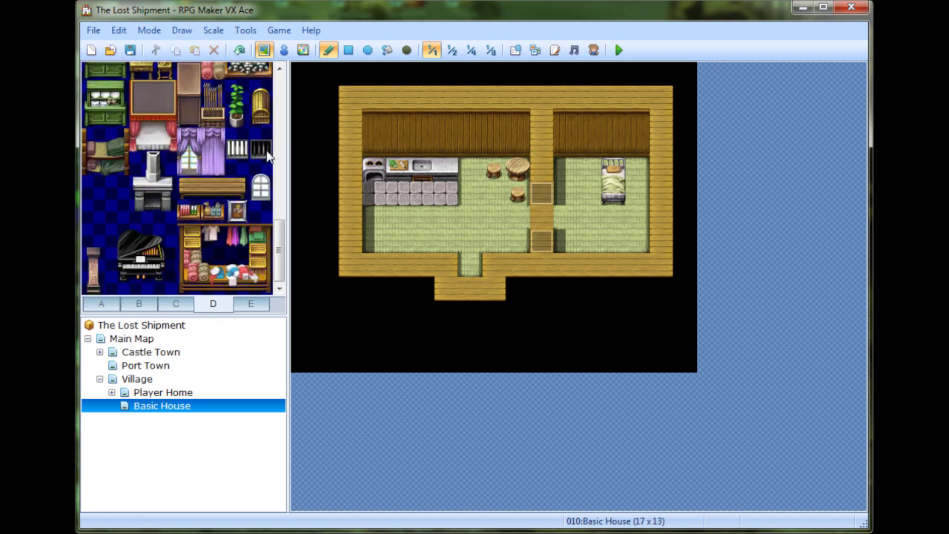
left_click_drag(281, 250, 283, 108)
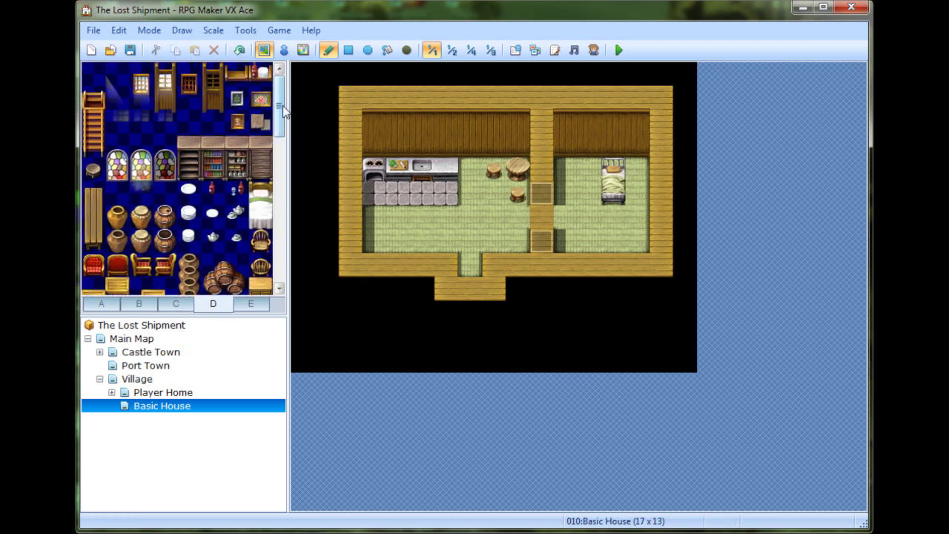
left_click_drag(141, 74, 145, 93)
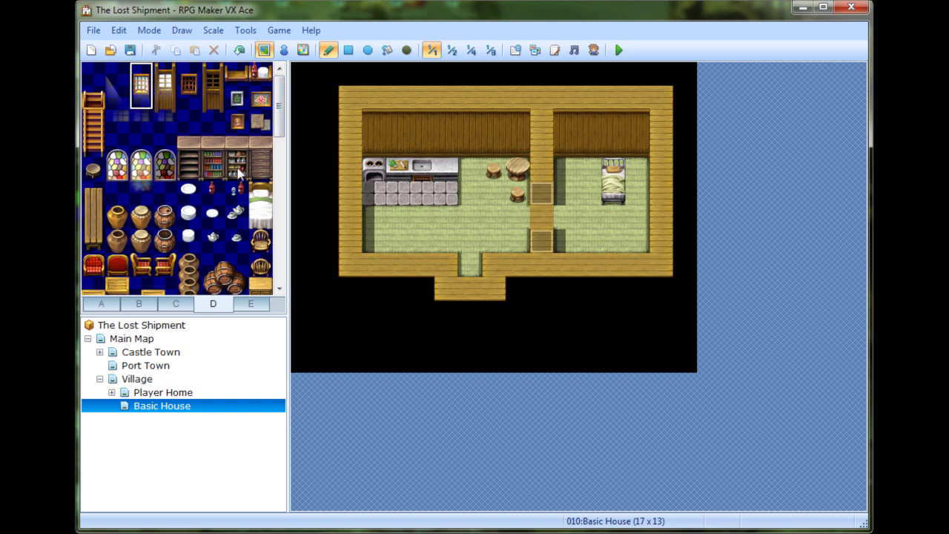
left_click(143, 121)
left_click(146, 99)
left_click_drag(277, 103, 274, 186)
left_click_drag(213, 186, 213, 209)
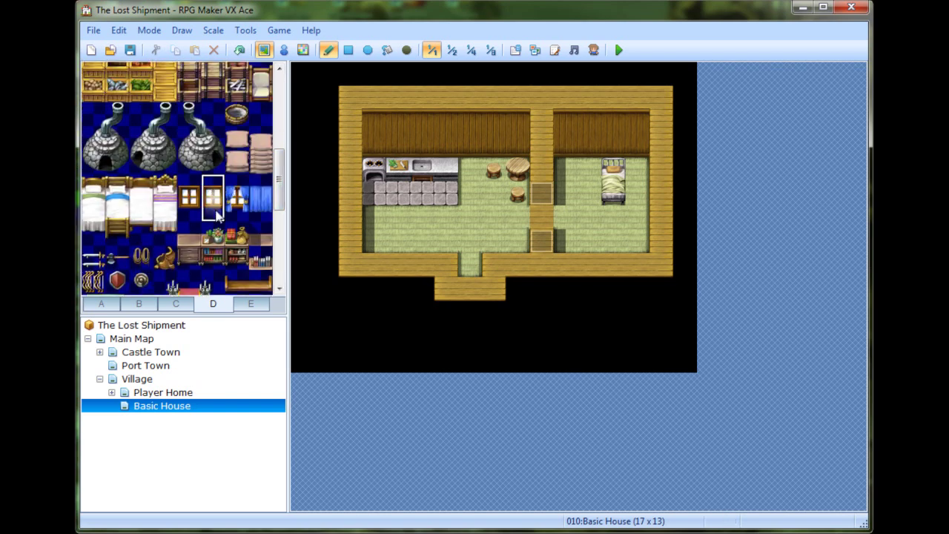
left_click(424, 133)
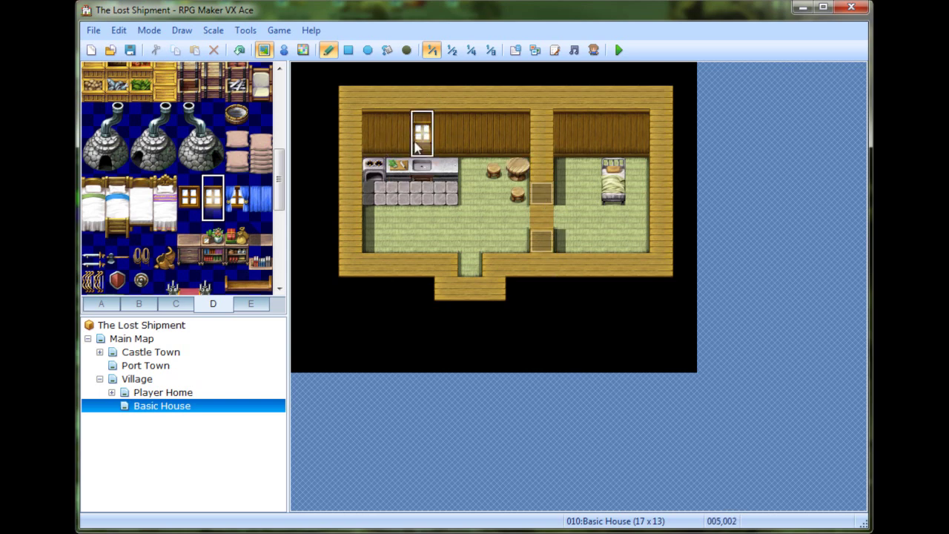
left_click(518, 124)
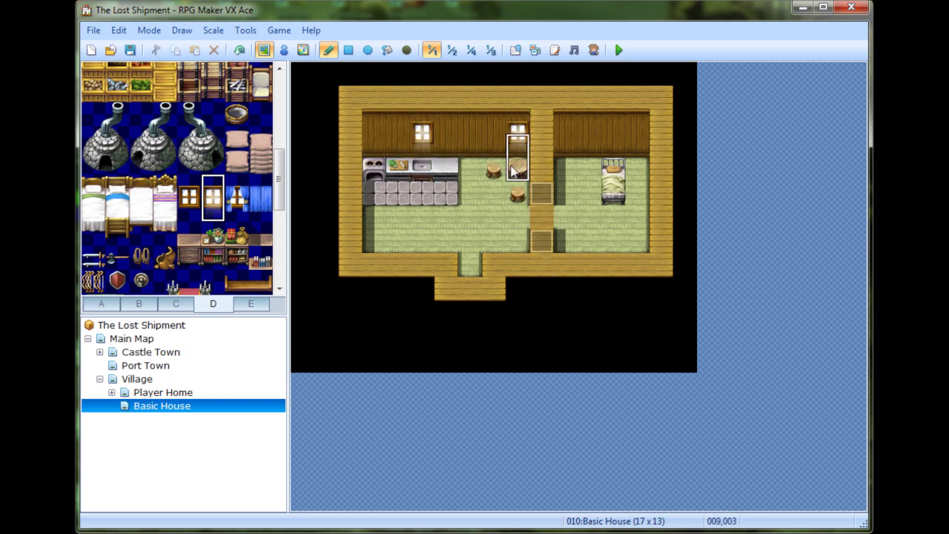
left_click(616, 133)
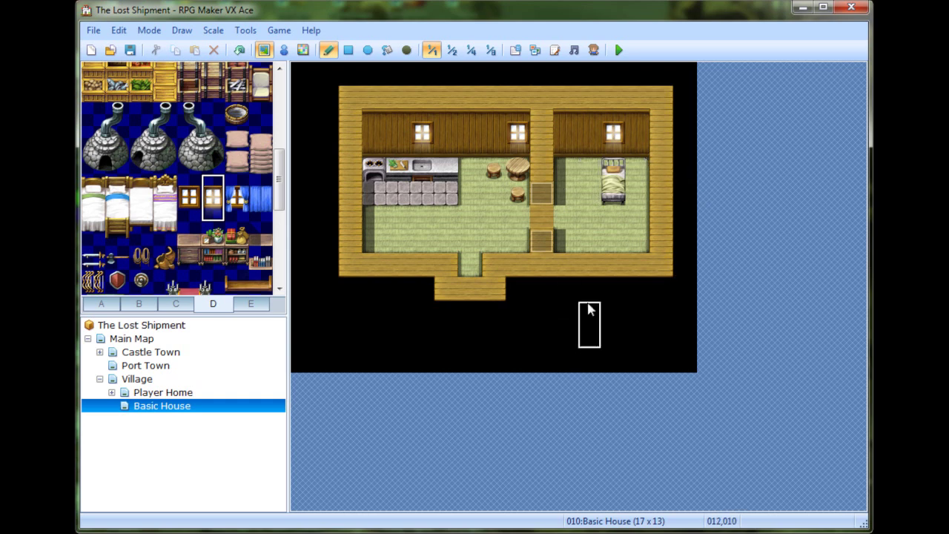
Place a two-tile wooden chest of drawers from tile set D against the bedroom's back wall, starting at 011,003.
scroll(282, 187, "down", 3)
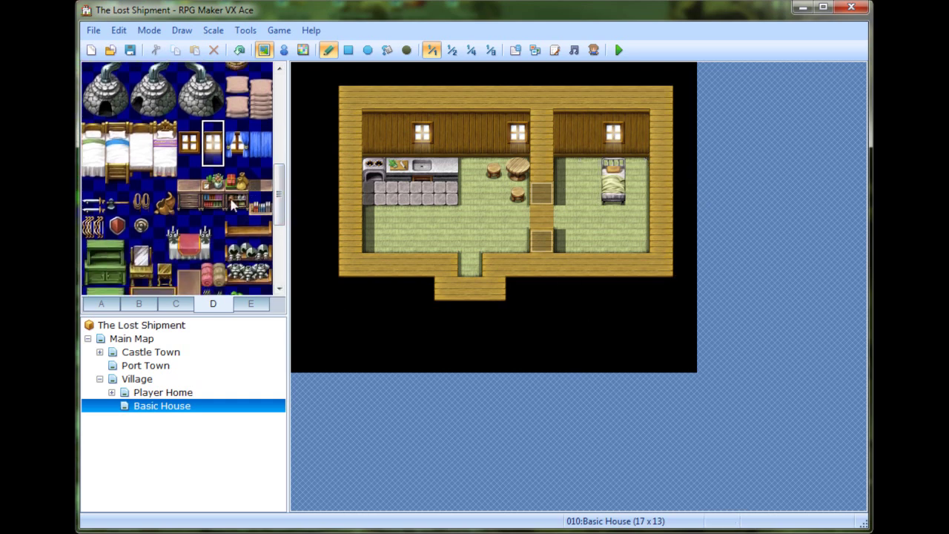
left_click_drag(188, 180, 188, 202)
left_click(566, 152)
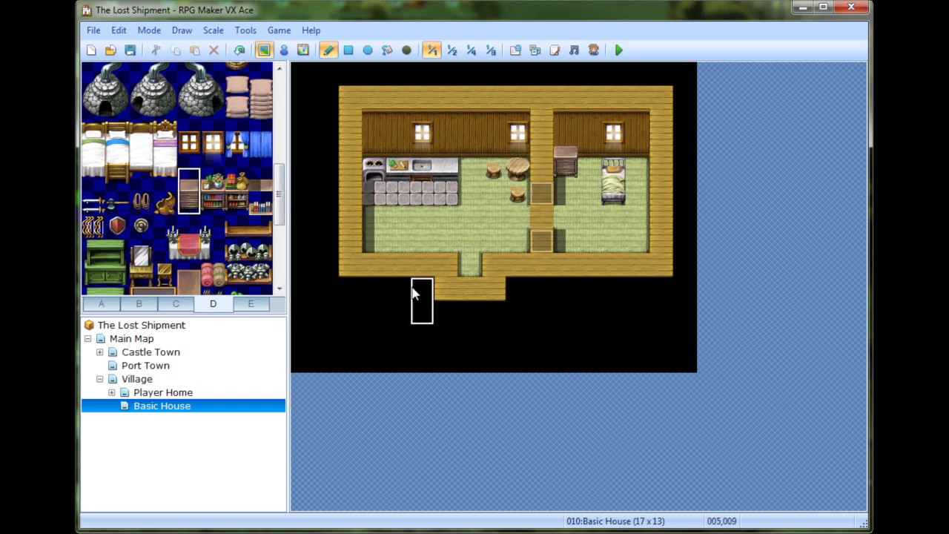
Try a row of books on the wall above the chest of drawers at 011,002 and undo it.
left_click(260, 202)
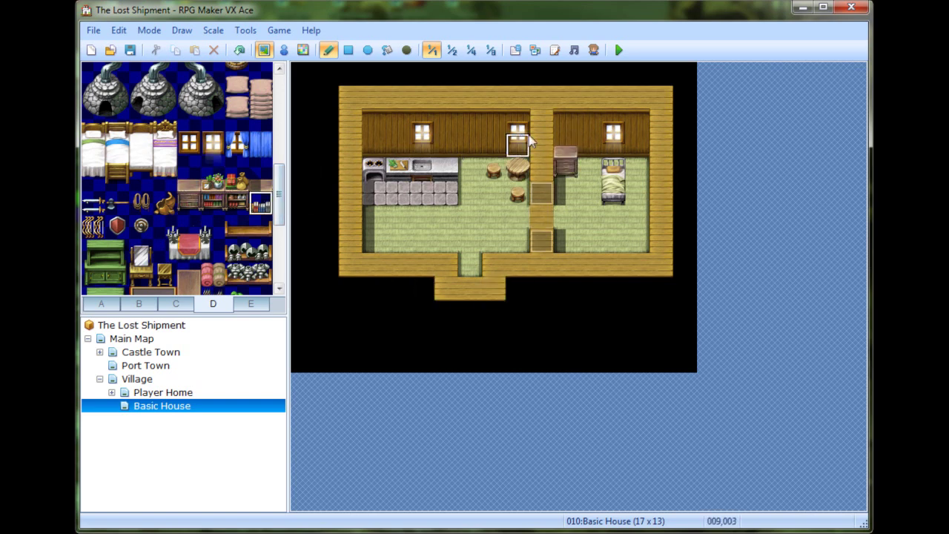
left_click(565, 126)
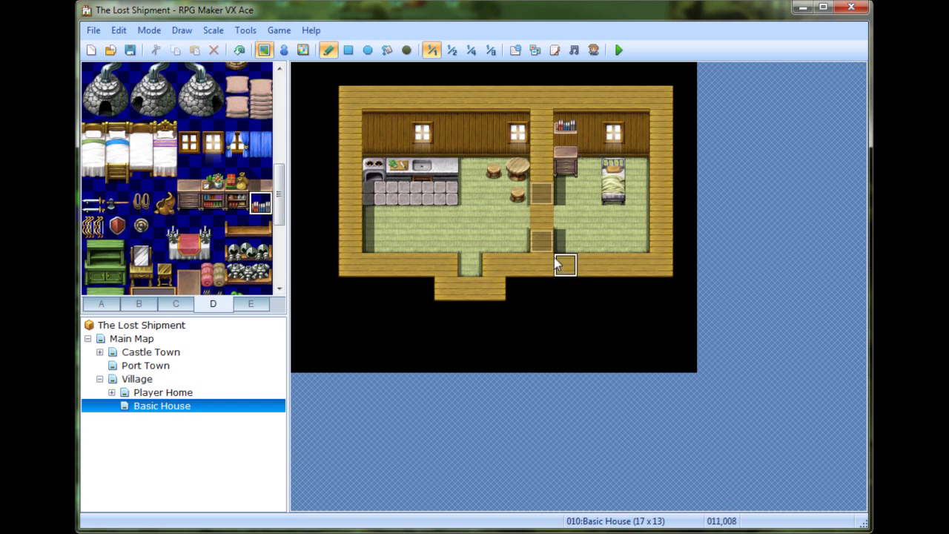
key("ctrl+z")
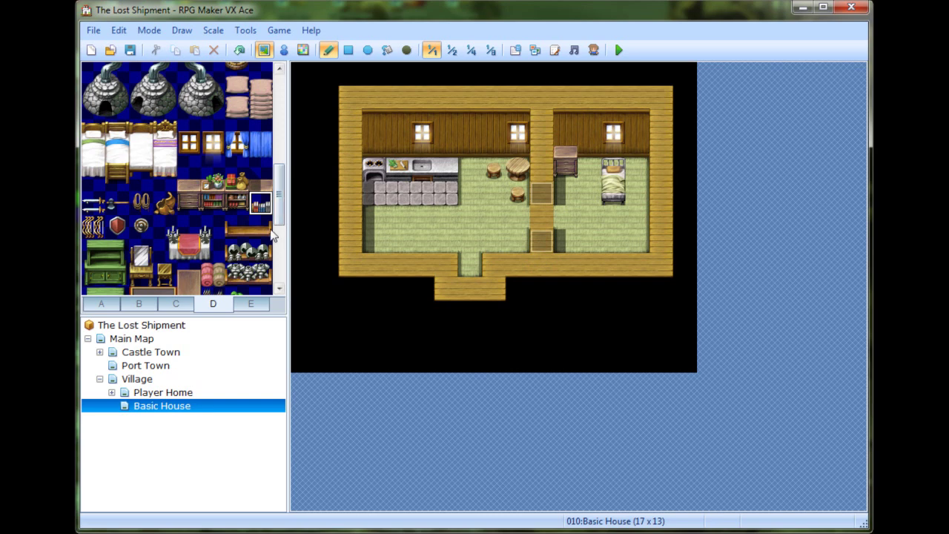
Place the tall potted plant from tile set D beside the bed, with its pot at 014,004.
left_click_drag(281, 209, 284, 259)
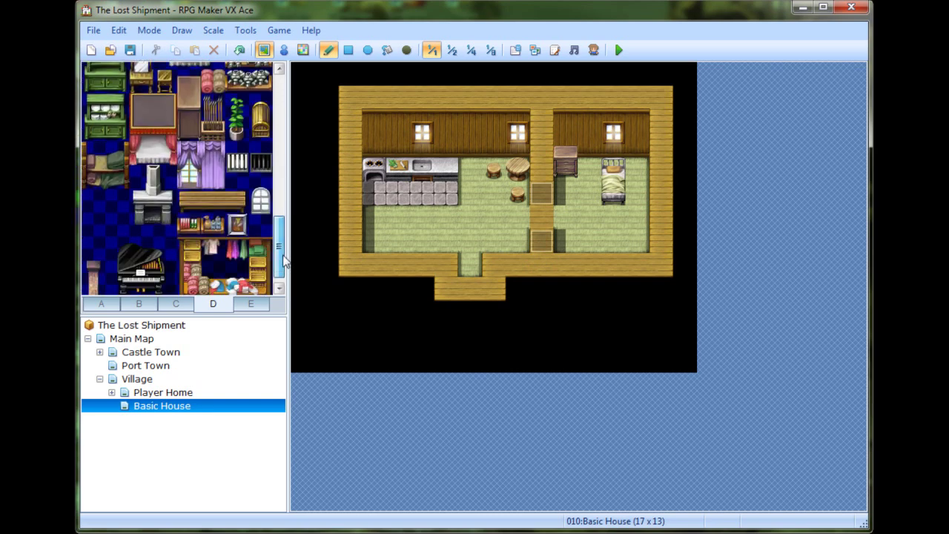
left_click(236, 119)
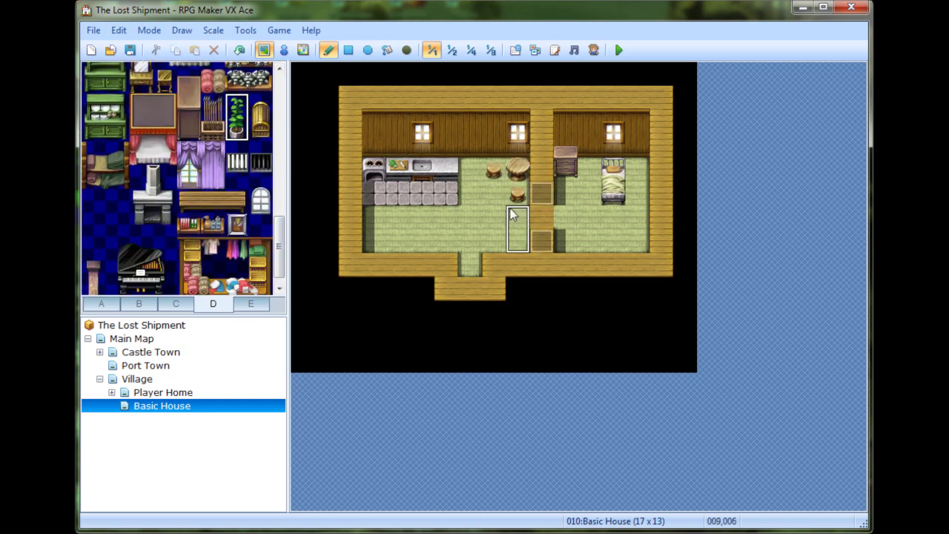
left_click(635, 166)
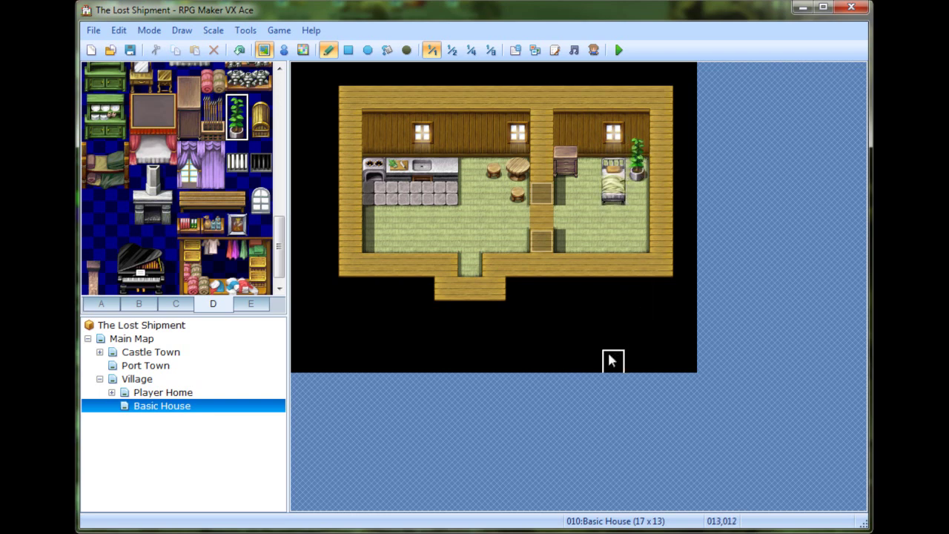
Try tile set C's open treasure chest at 012,007 and a single sack at 007,004, undoing each placement.
scroll(276, 217, "up", 3)
left_click_drag(276, 217, 310, 256)
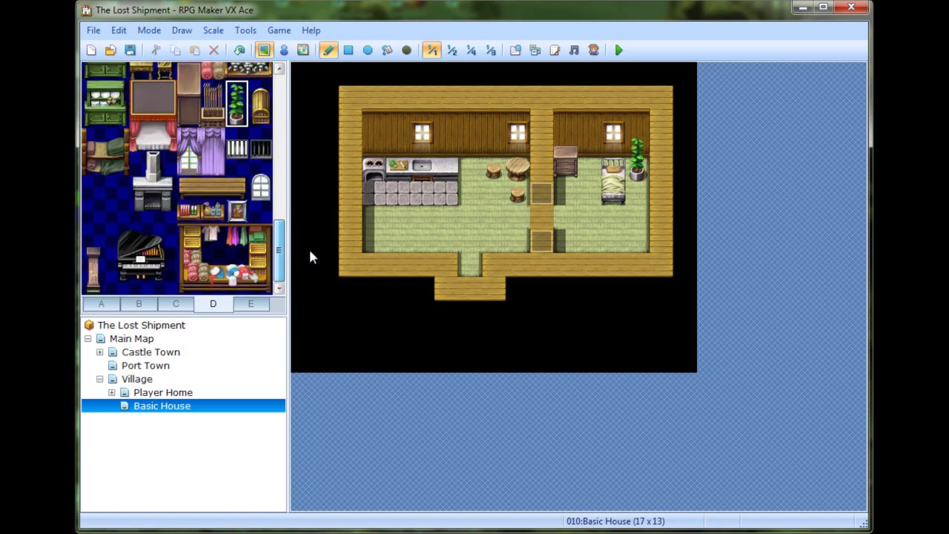
left_click(134, 304)
left_click_drag(279, 92, 292, 257)
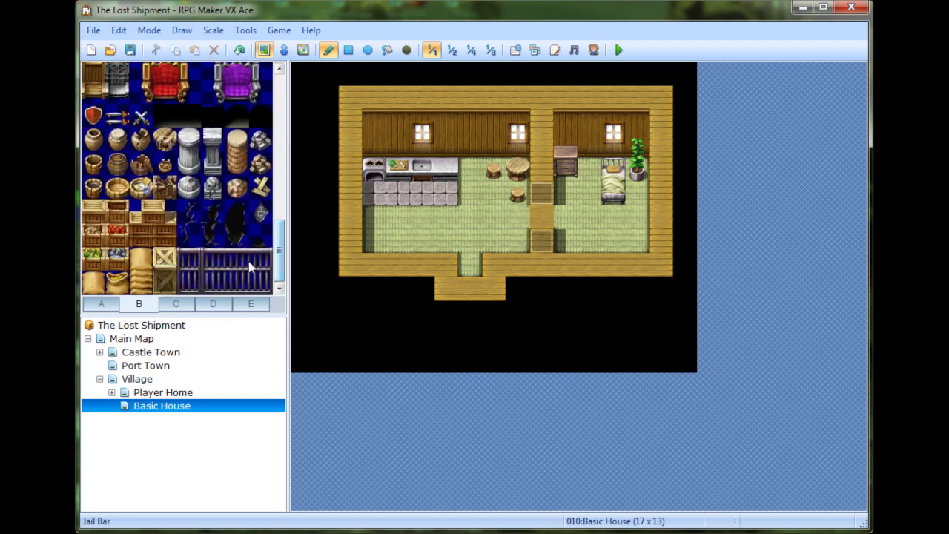
left_click(177, 307)
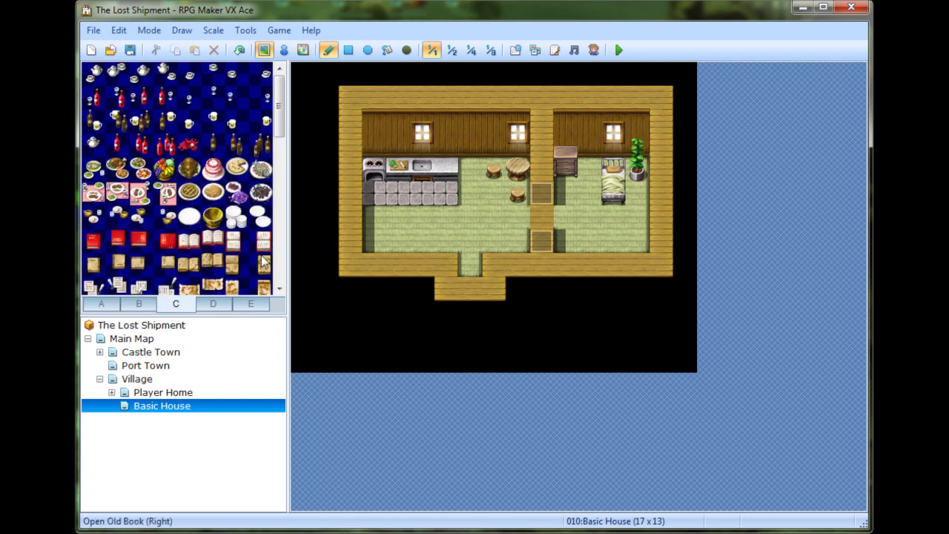
left_click_drag(279, 129, 276, 170)
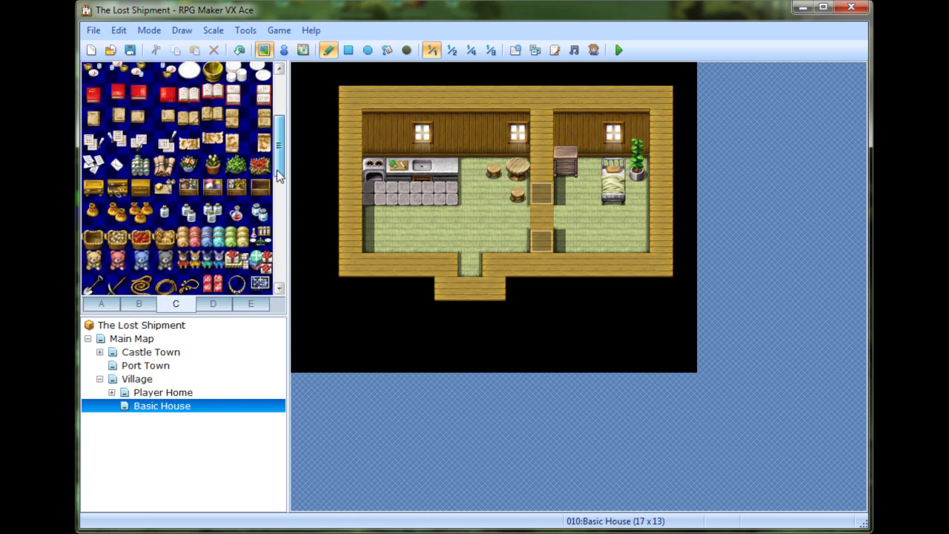
left_click(126, 191)
left_click(589, 238)
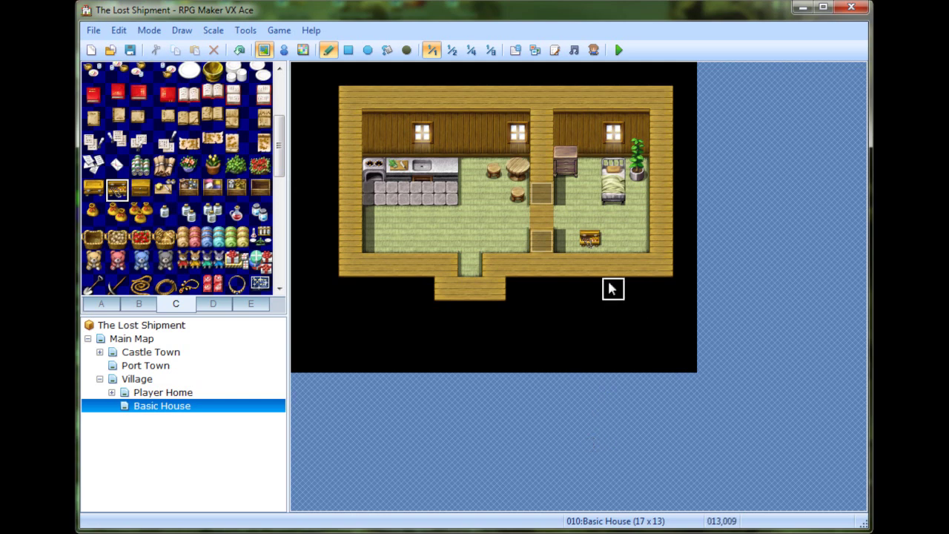
key("ctrl+z")
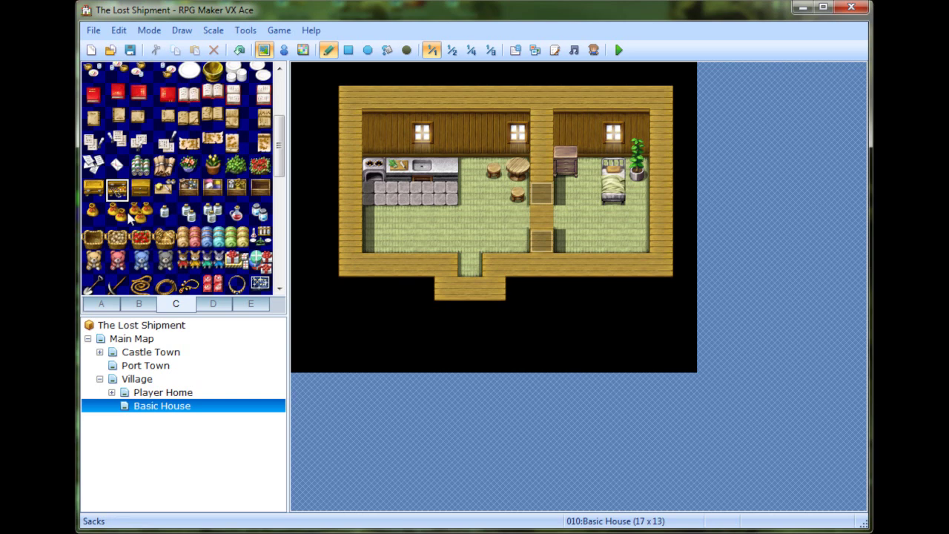
left_click(94, 213)
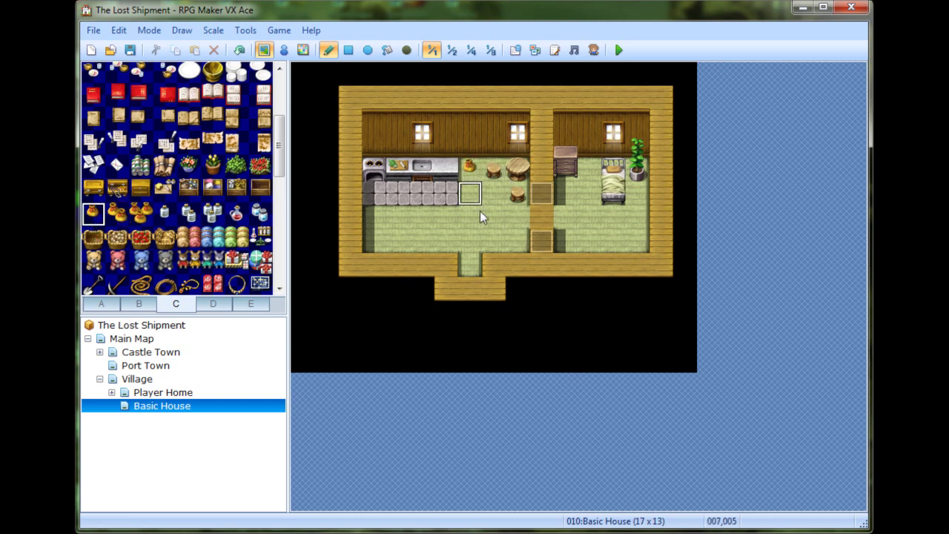
key("ctrl+z")
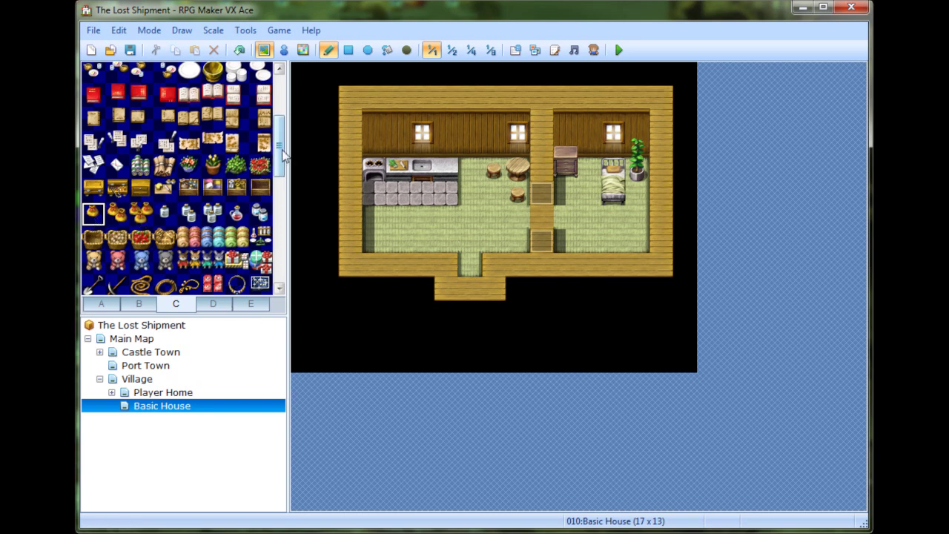
Look through tile sets C and B for more objects to furnish the house.
left_click_drag(284, 154, 295, 199)
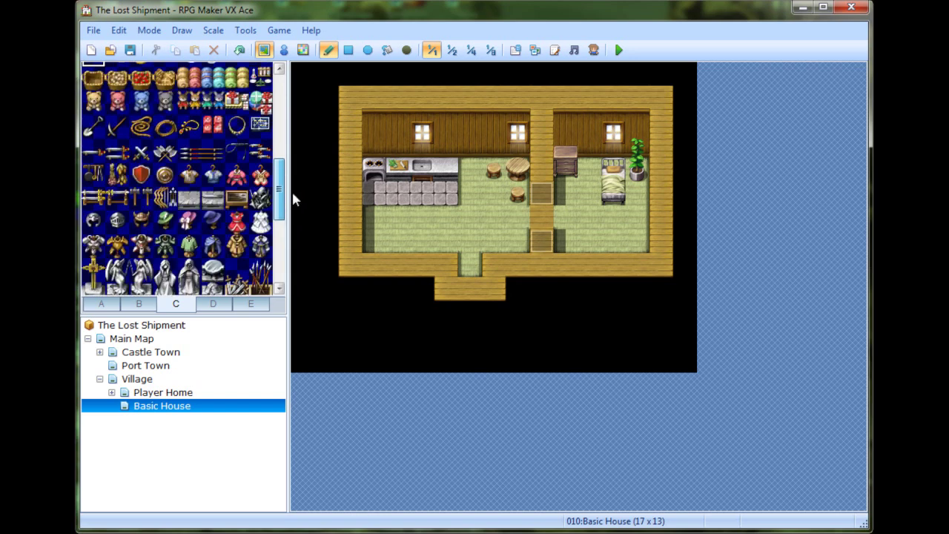
left_click_drag(293, 199, 291, 250)
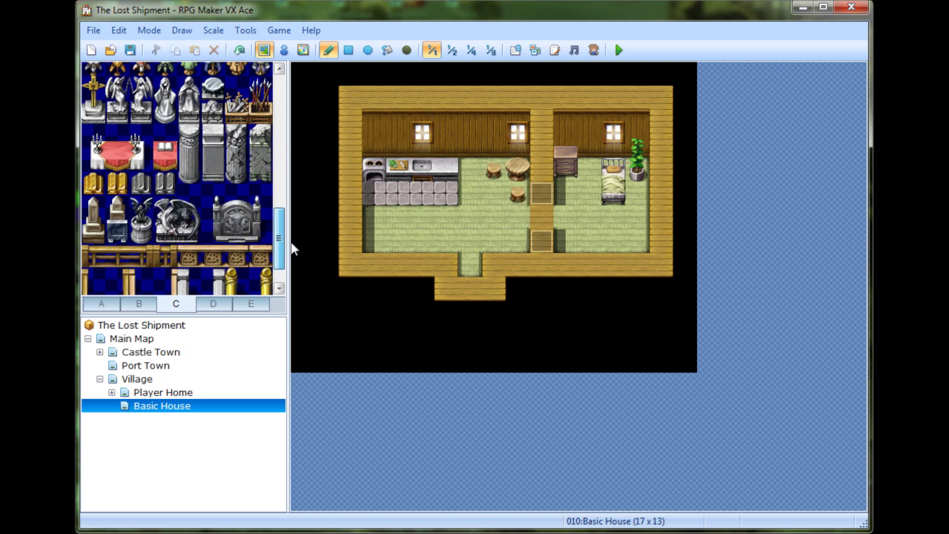
left_click(117, 306)
left_click(133, 307)
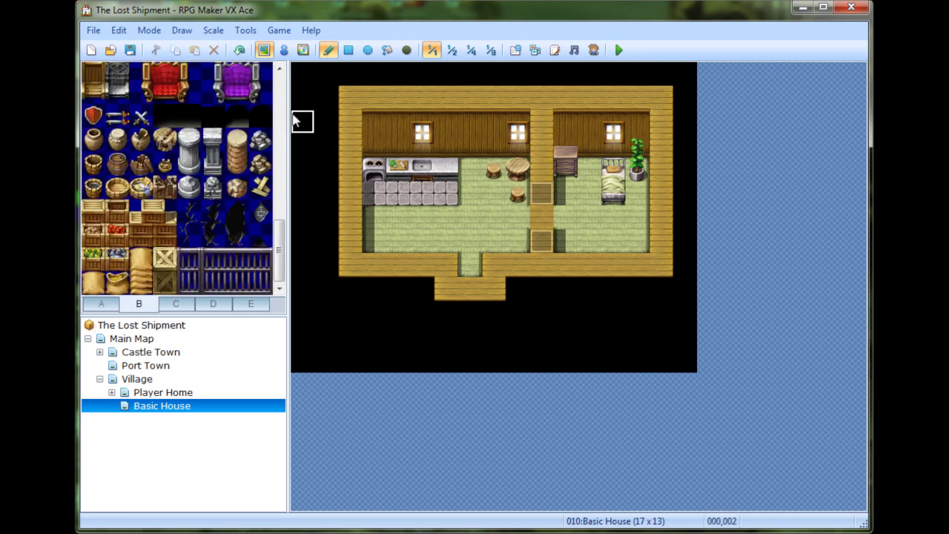
scroll(285, 232, "up", 3)
scroll(285, 232, "up", 12)
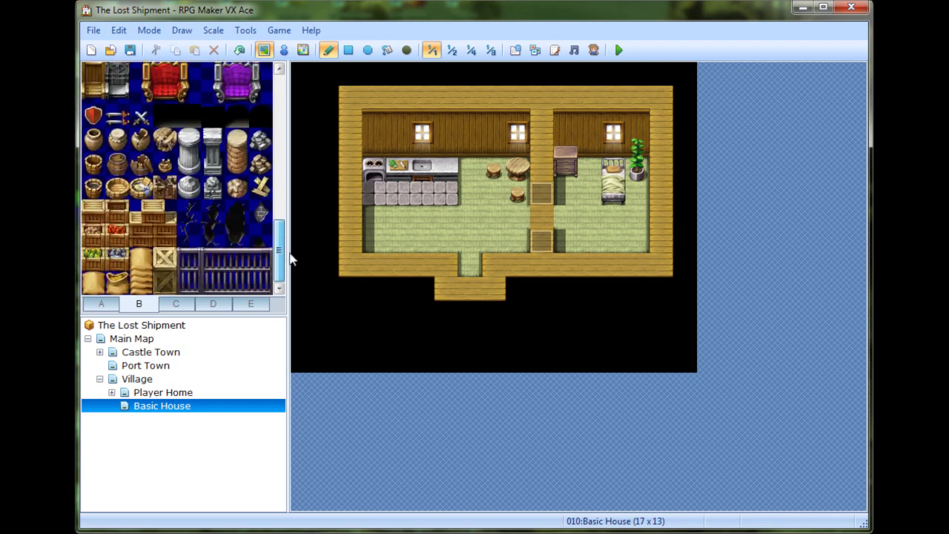
scroll(289, 148, "up", 4)
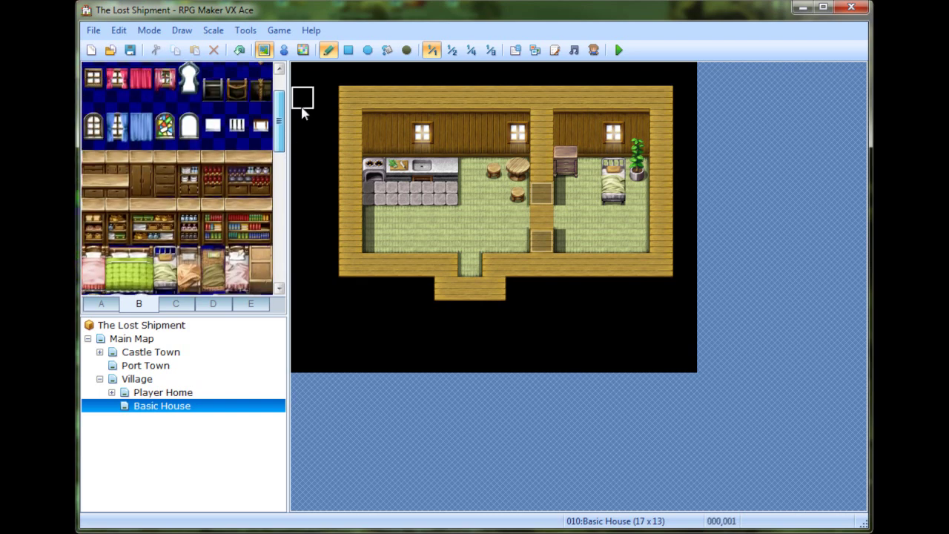
Place the side-facing red chair from tile set D in the main room's lower corner at 003,007.
left_click(200, 306)
left_click_drag(282, 225, 298, 74)
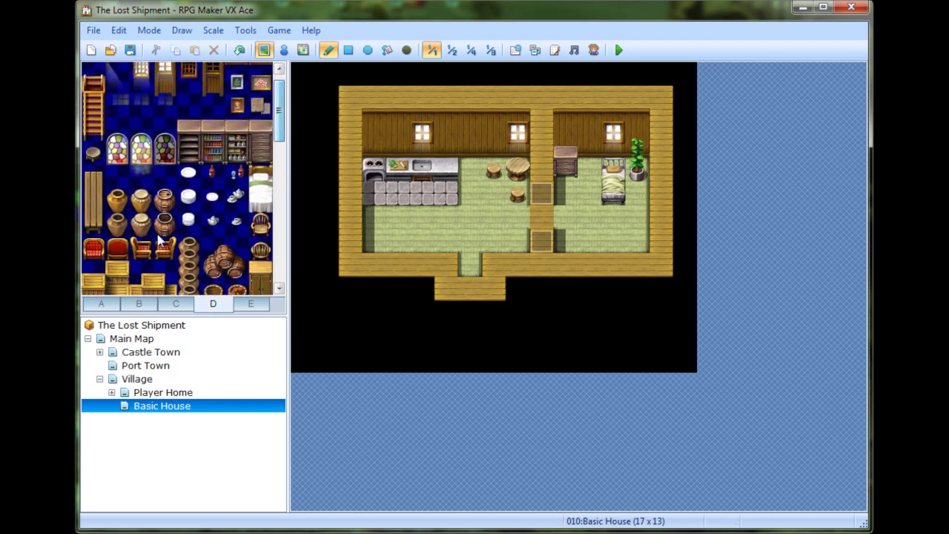
left_click(141, 249)
left_click(260, 224)
left_click(374, 216)
left_click(141, 248)
left_click(374, 217)
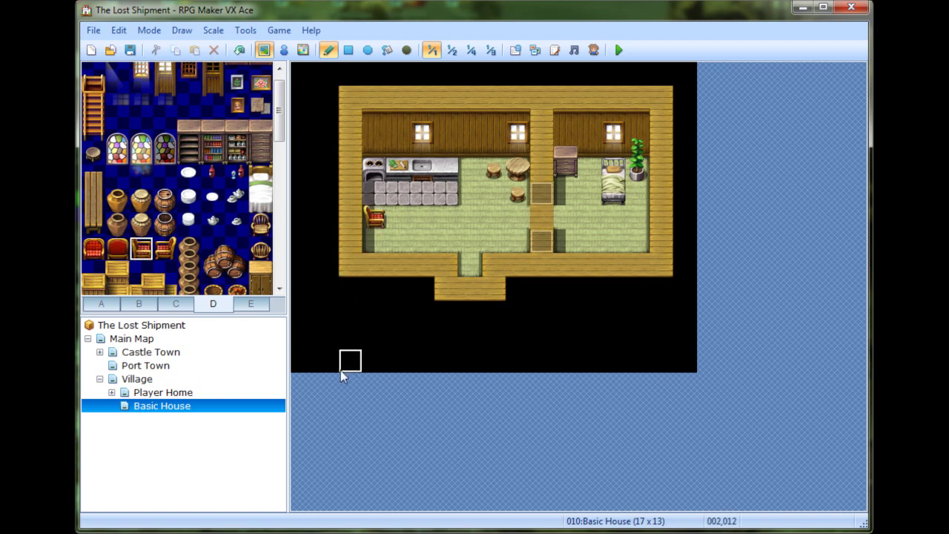
right_click(409, 219)
left_click(374, 216)
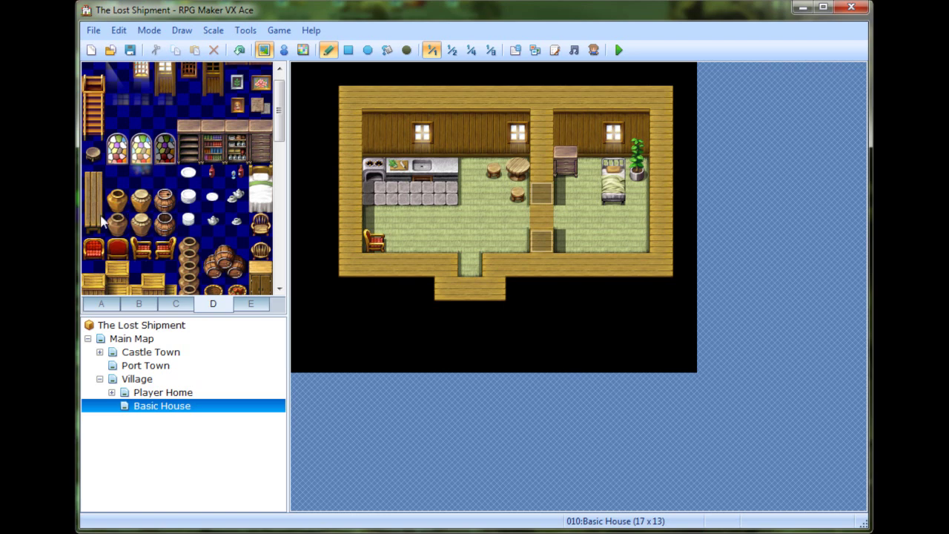
Place tile set B's simple shelves on the kitchen wall, with blue bottles at 004,003 and jars at 006,003.
left_click(141, 304)
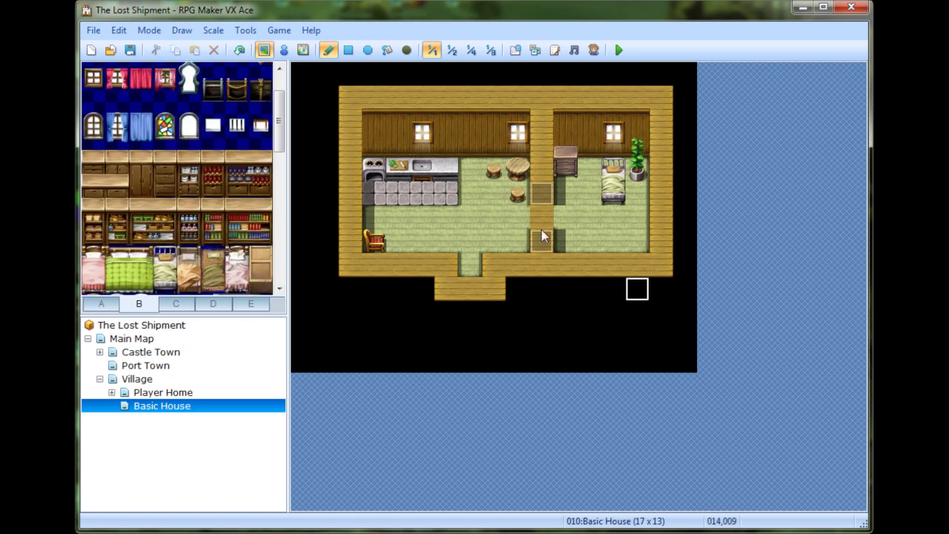
mouse_move(276, 130)
left_mouse_down()
mouse_move(280, 122)
mouse_move(285, 174)
mouse_move(287, 121)
mouse_move(292, 268)
mouse_move(302, 106)
mouse_move(310, 211)
mouse_move(309, 194)
left_mouse_up()
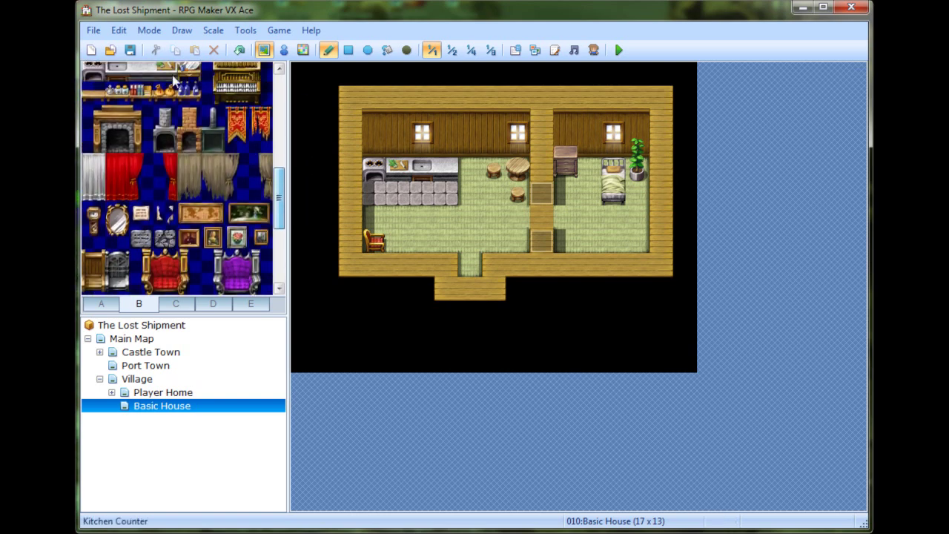
left_click(115, 96)
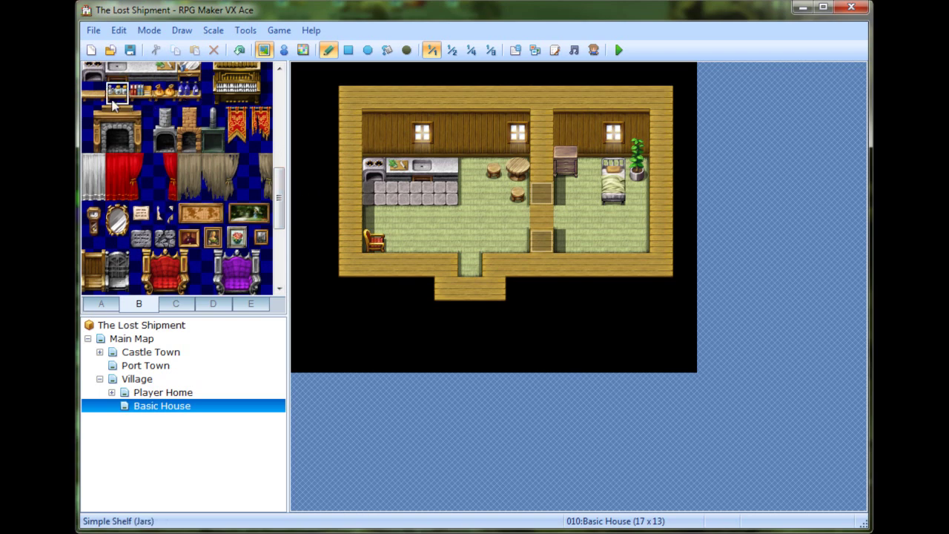
left_click(184, 98)
left_click(375, 143)
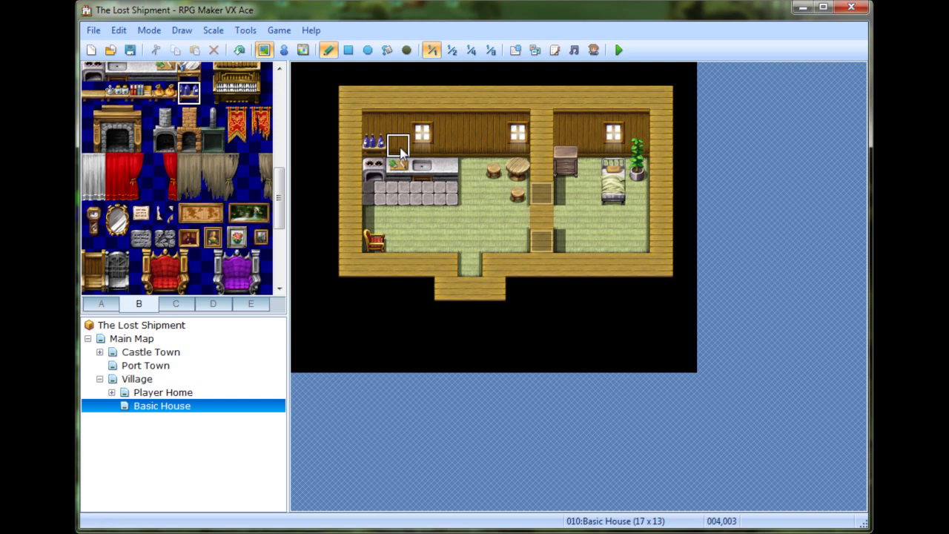
left_click(388, 147)
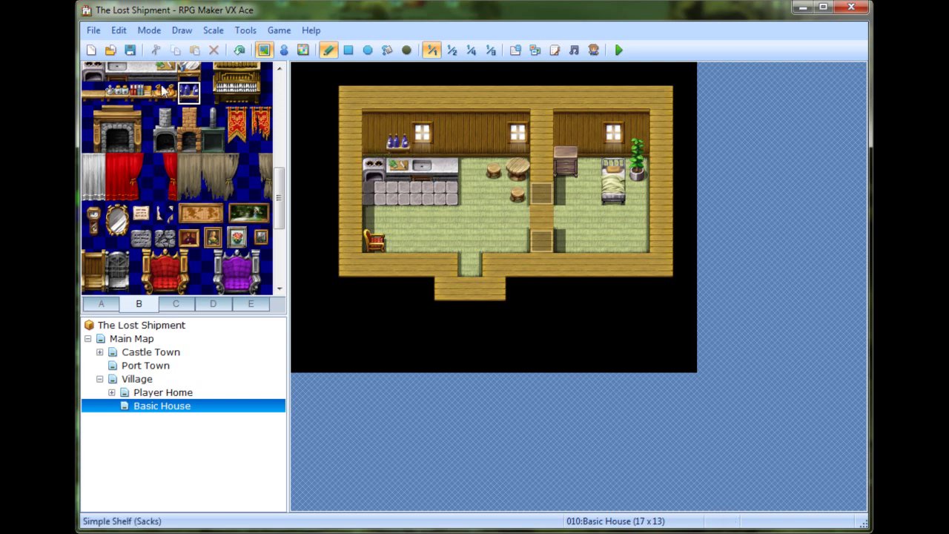
left_click(117, 91)
left_click(446, 145)
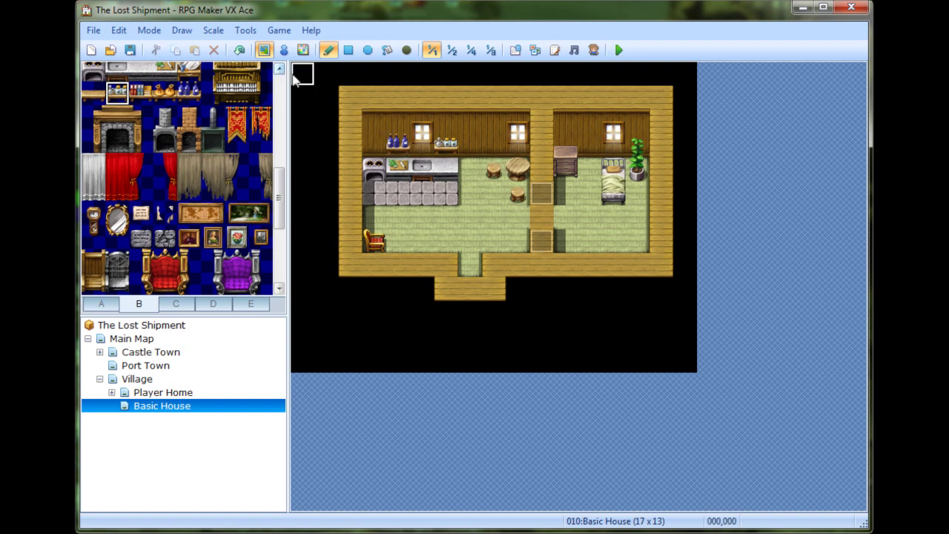
Try the ruined curtains from tile set B on the wall beside the dining area's window and remove them.
scroll(278, 205, "down", 2)
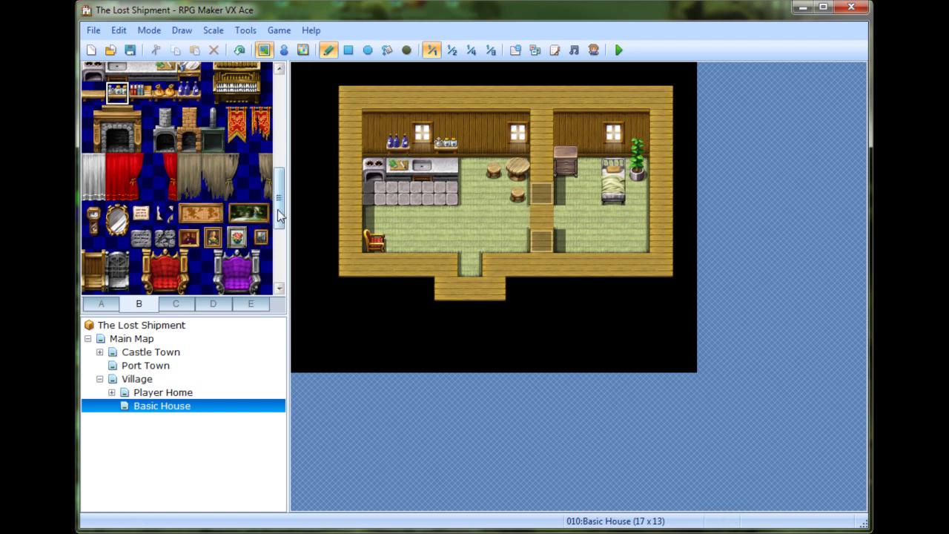
scroll(279, 193, "up", 2)
left_click_drag(236, 158, 236, 181)
left_click(491, 123)
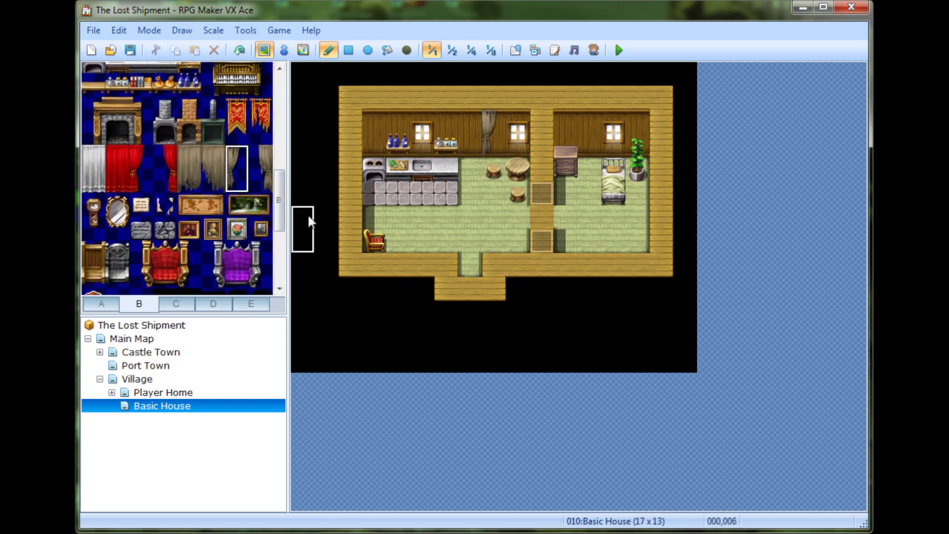
left_click_drag(213, 158, 229, 177)
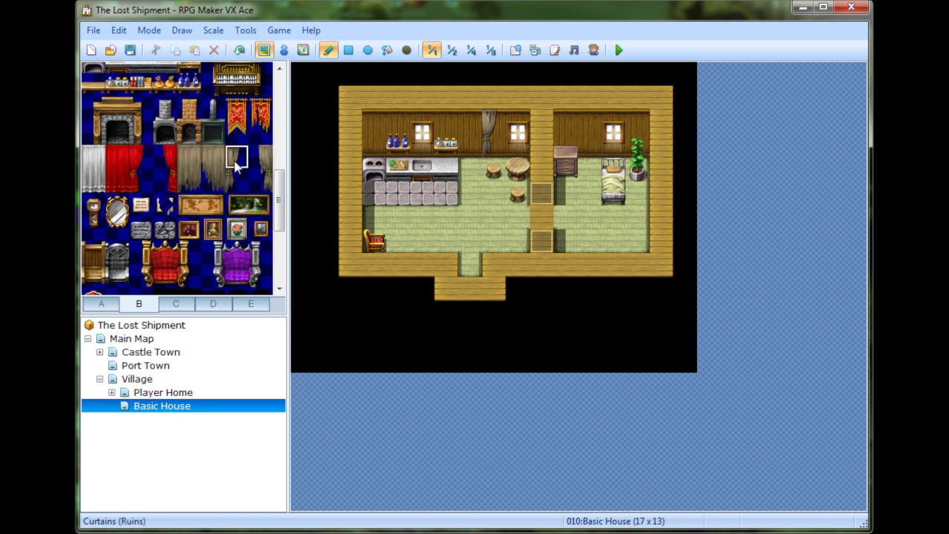
left_click_drag(261, 157, 260, 179)
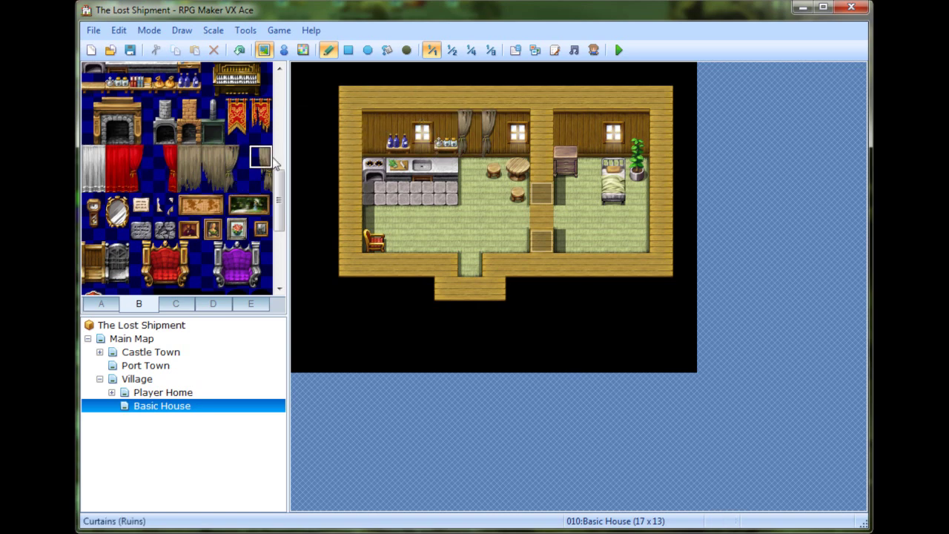
left_click(493, 133)
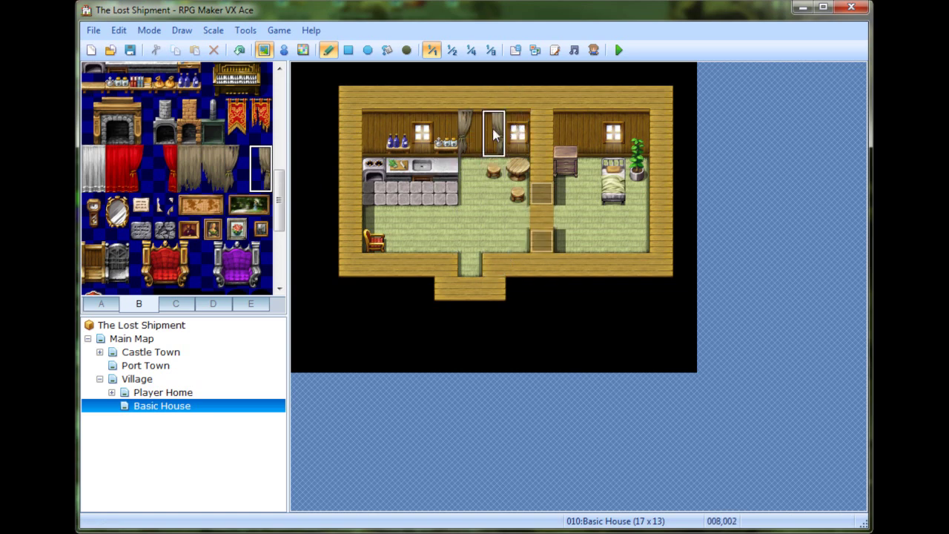
right_click(445, 126)
left_click(470, 134)
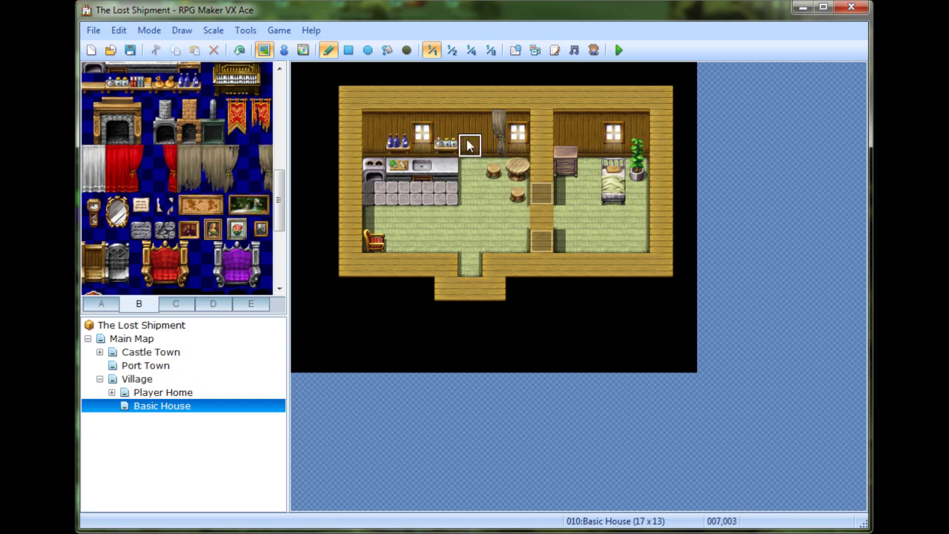
left_click(493, 133)
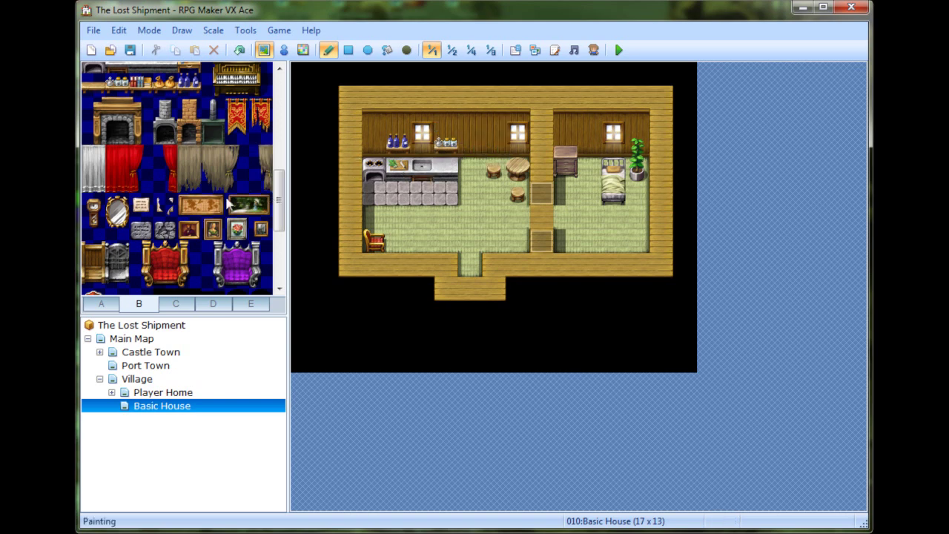
Hang the small framed painting from tile set B on the dining area's wall at 008,002.
left_click(260, 228)
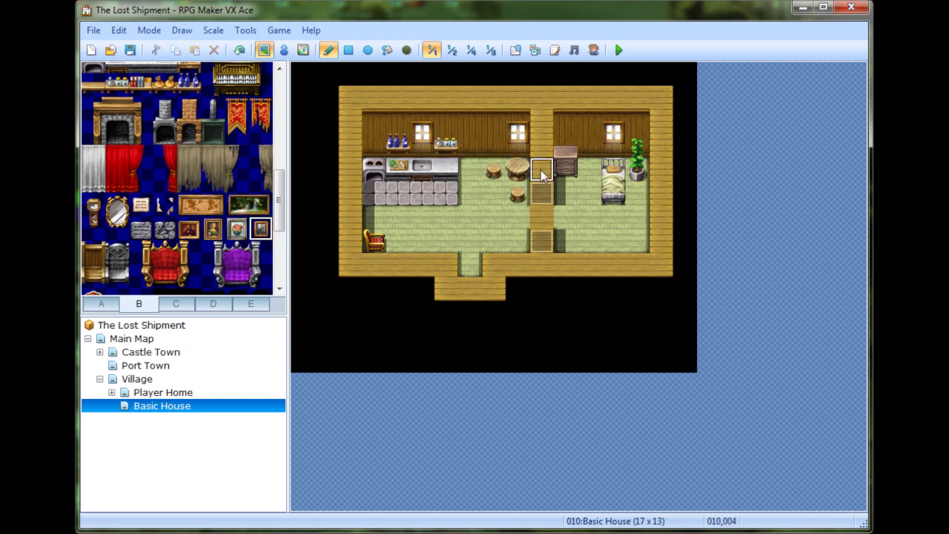
left_click(494, 122)
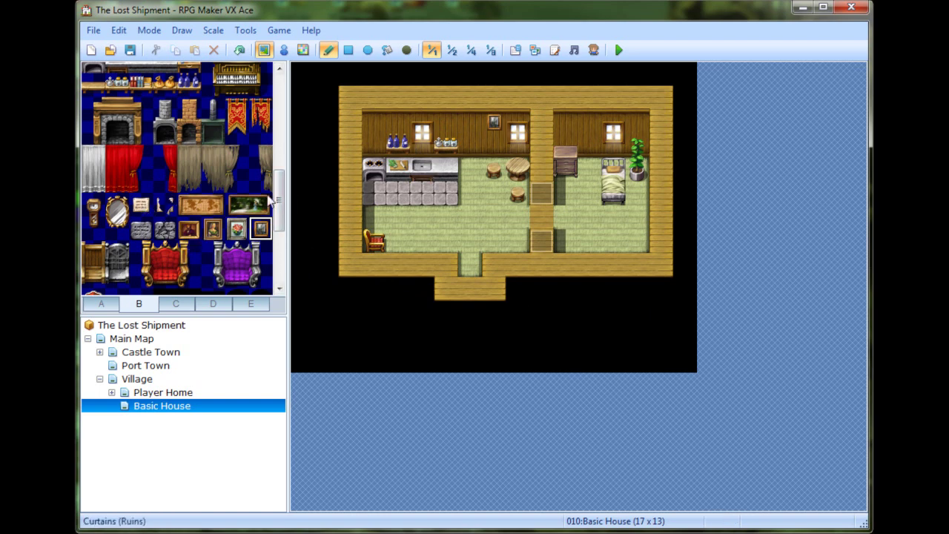
Lay a two-by-two beige rug from tile set A at 005,006, copied from a sample painted in the black area below the house.
left_click(113, 304)
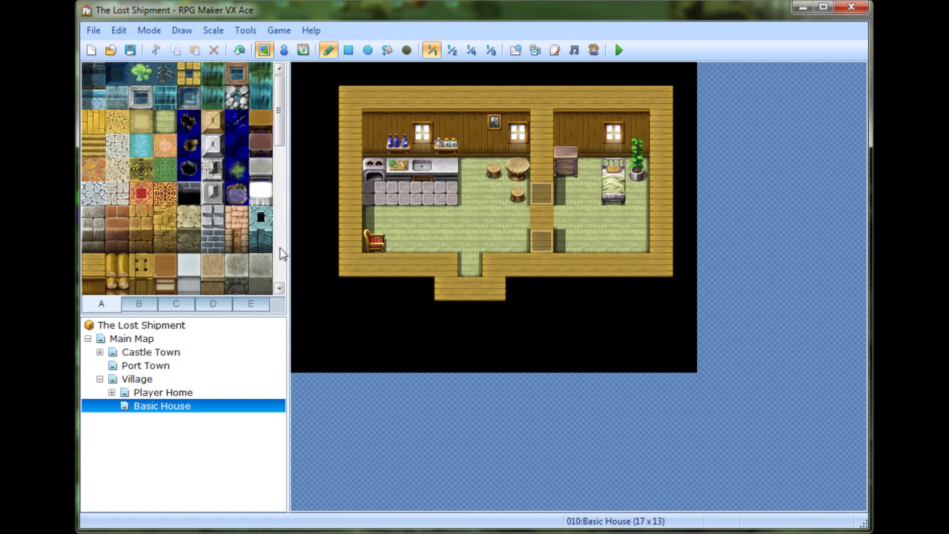
left_click(141, 120)
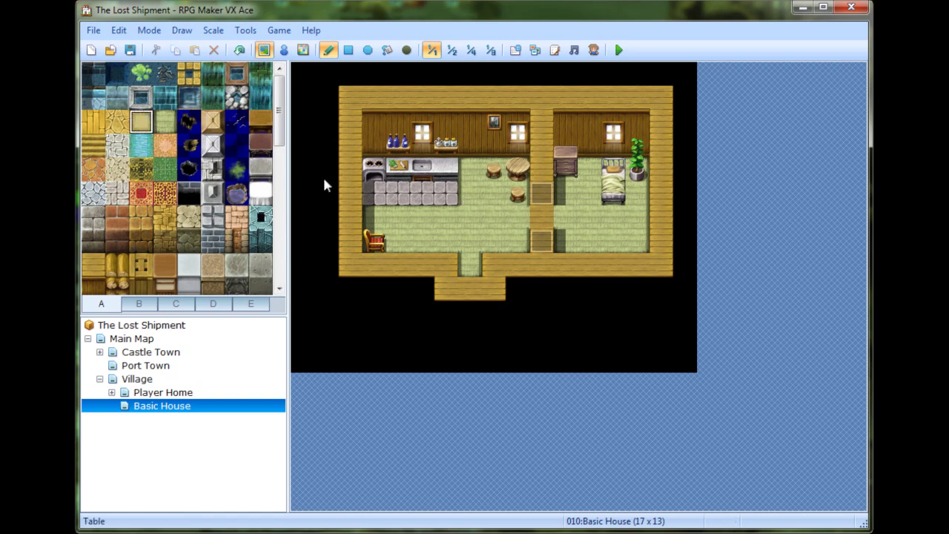
left_click(467, 261)
left_click_drag(439, 237, 430, 240)
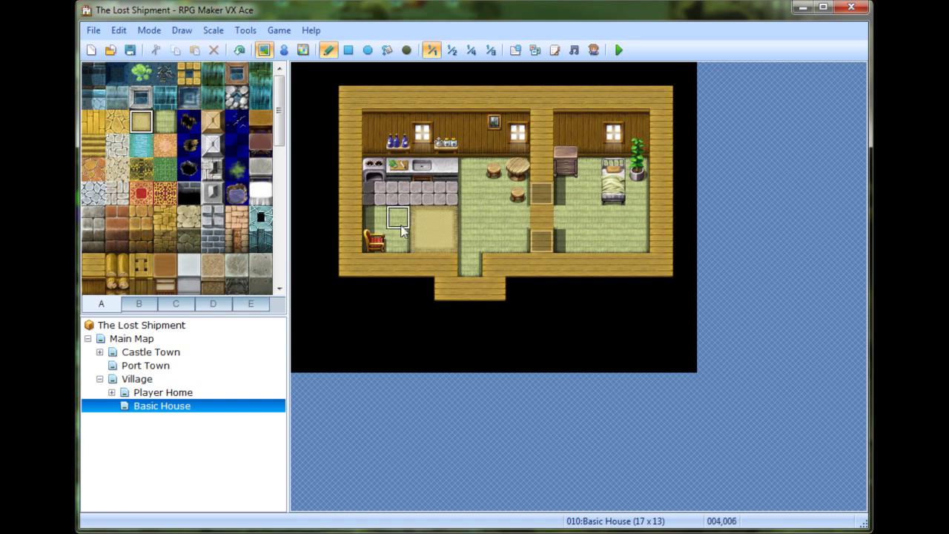
key("ctrl+z")
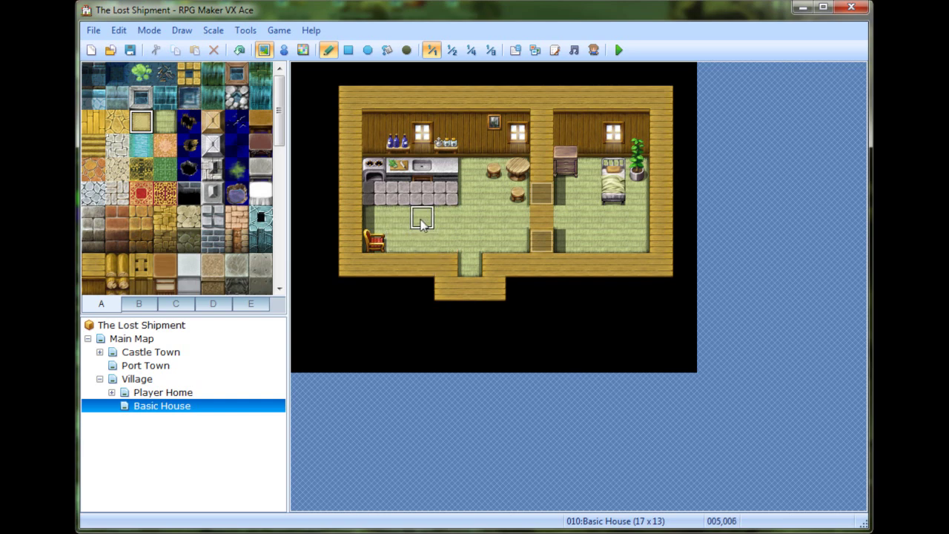
mouse_move(374, 337)
left_mouse_down()
mouse_move(398, 339)
mouse_move(394, 311)
mouse_move(375, 313)
left_mouse_up()
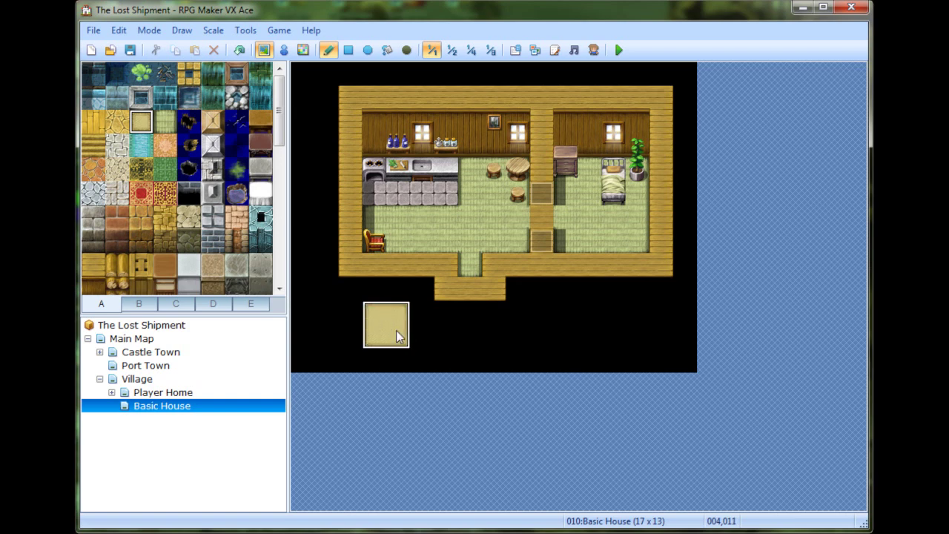
left_click(444, 229)
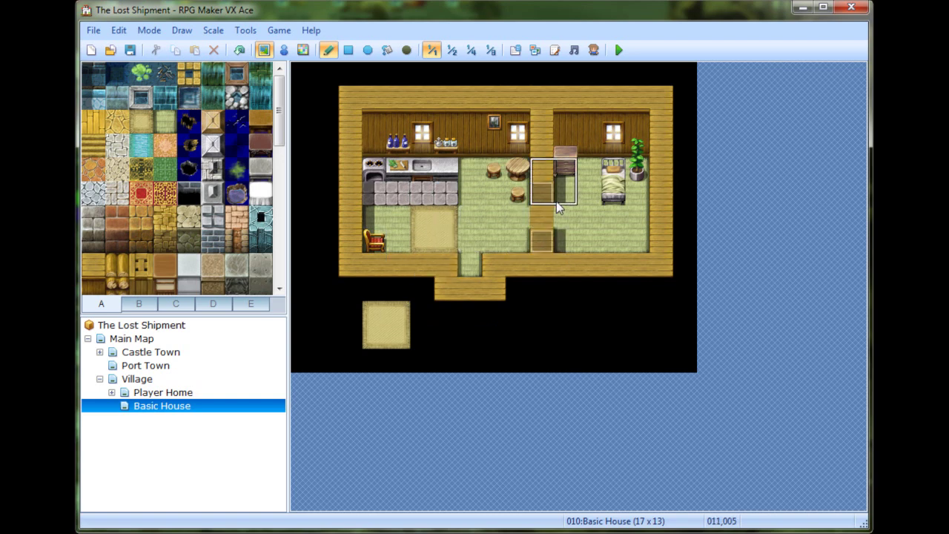
Try the two-by-two beige rug on the bedroom floor and undo each placement.
left_click(589, 225)
key("ctrl+z")
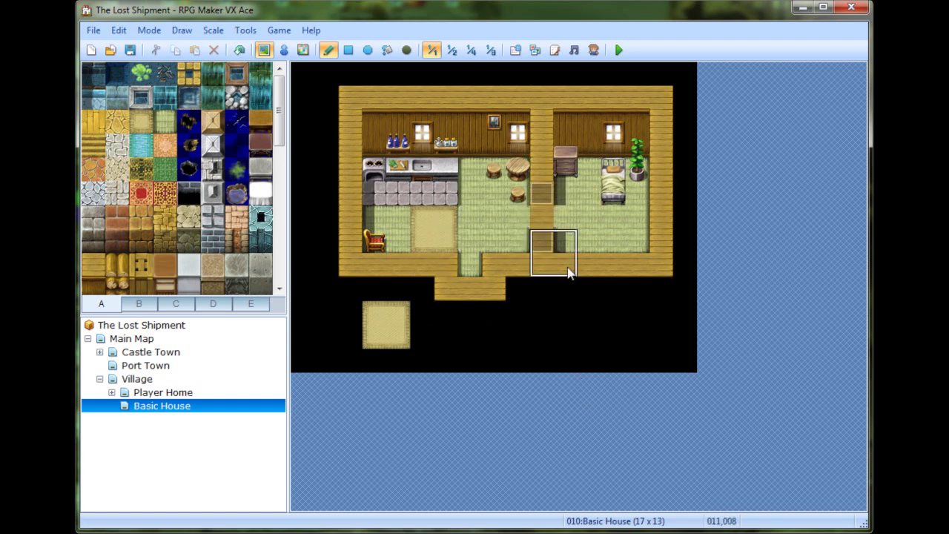
left_click(588, 246)
key("ctrl+z")
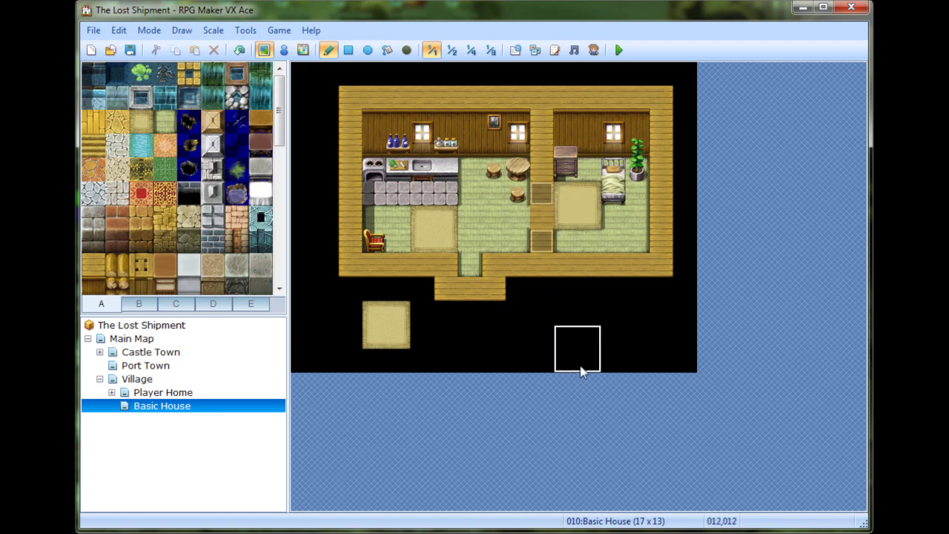
Erase the sample rug below the house by painting over it with the empty black tile.
right_click(436, 347)
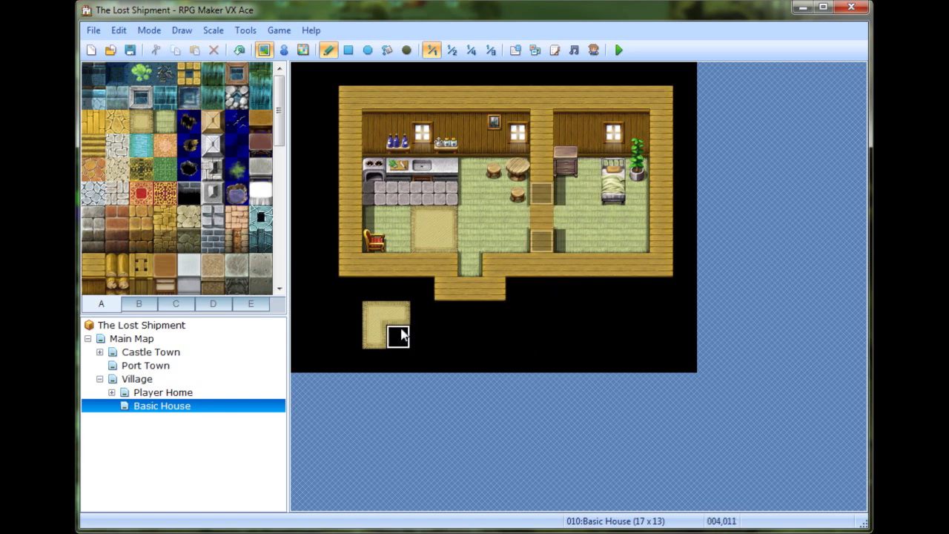
left_click_drag(396, 333, 373, 335)
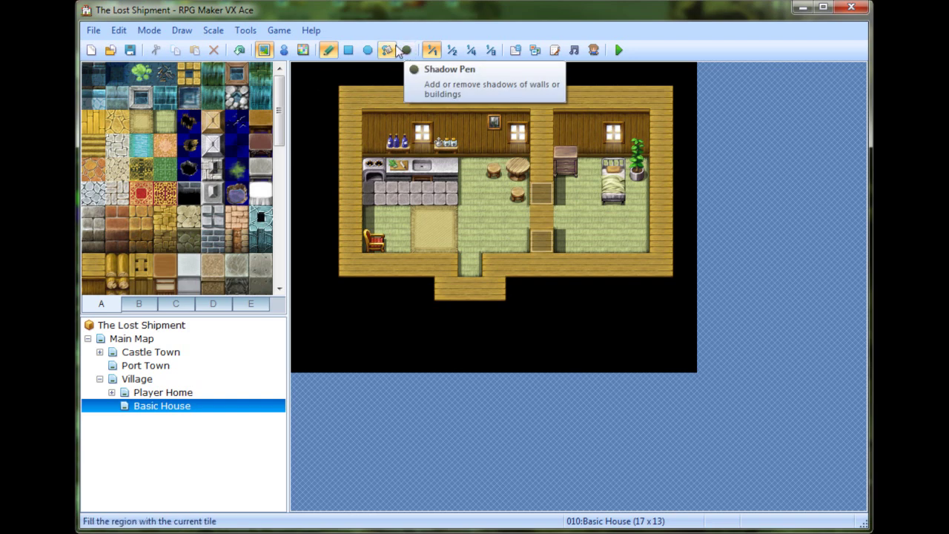
Create an event on the bedroom dresser at 011,004 with priority Same as Characters, keeping the Action Button trigger.
left_click(282, 52)
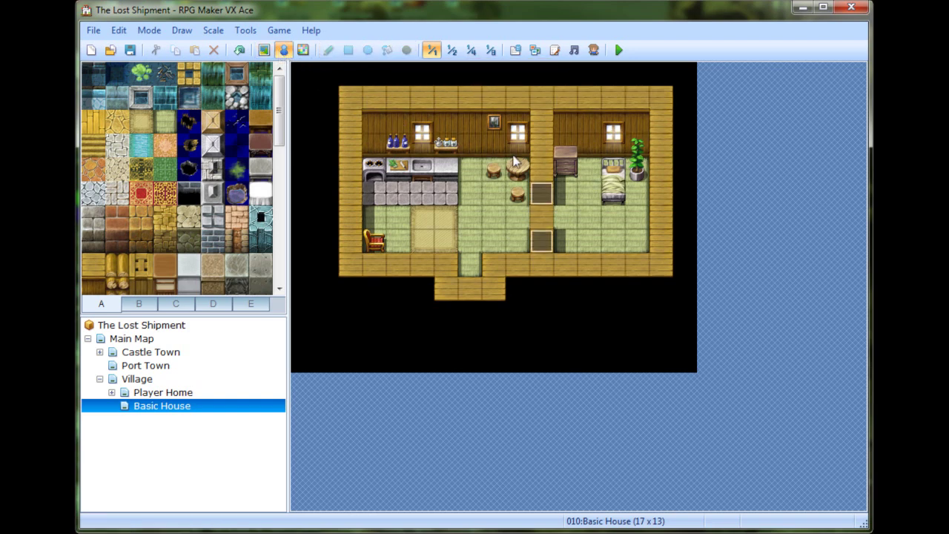
double_click(560, 169)
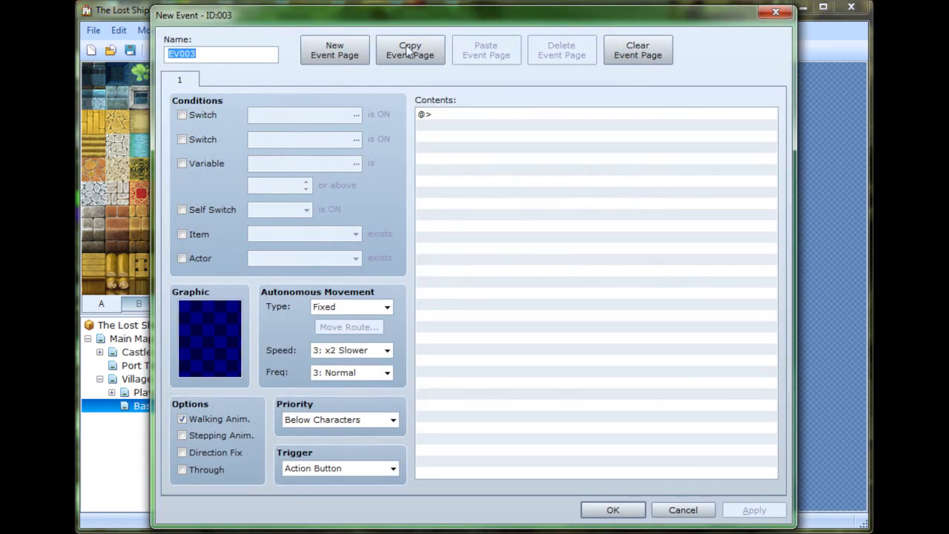
left_click(331, 419)
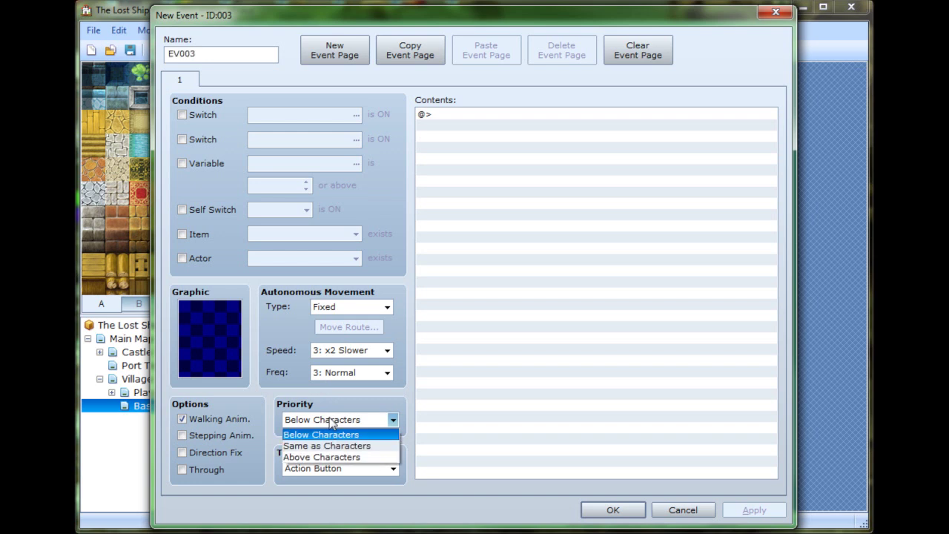
left_click(326, 445)
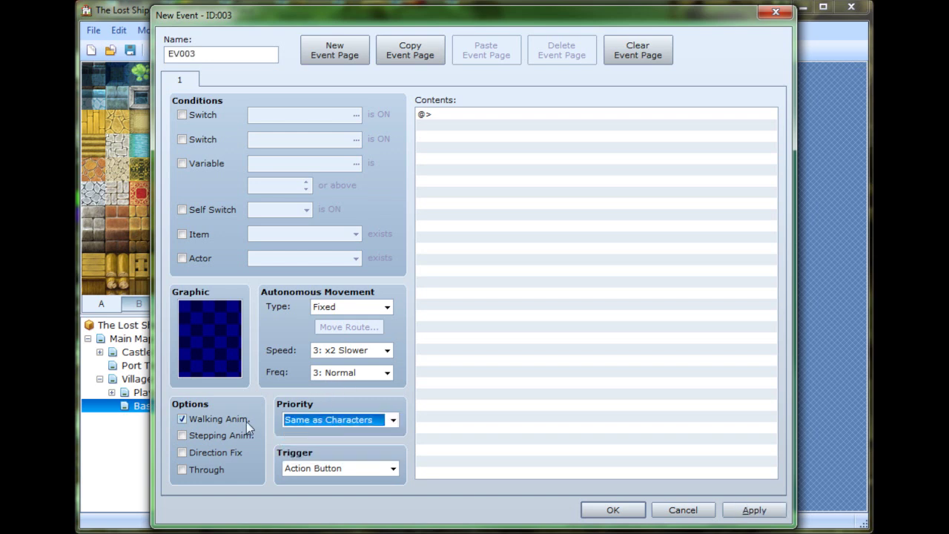
left_click(226, 351)
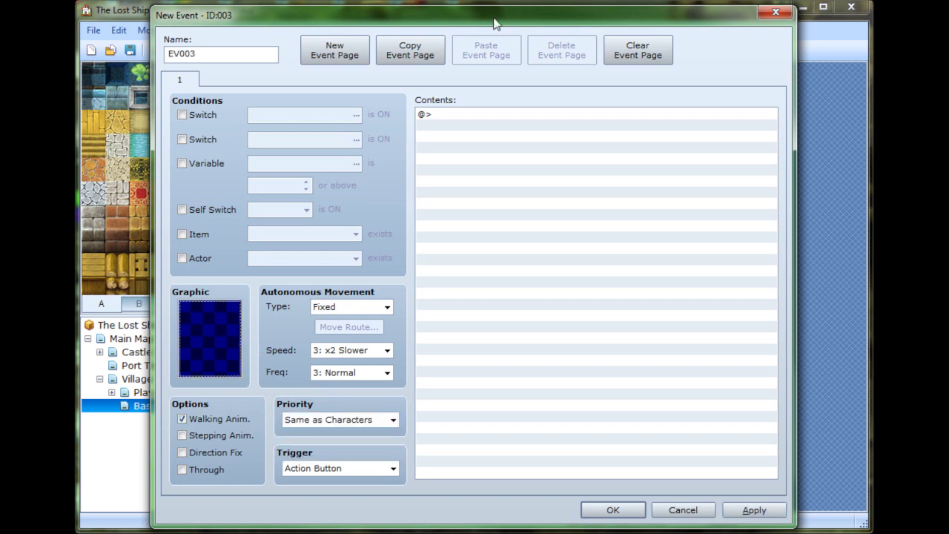
left_click_drag(503, 9, 210, 29)
left_click_drag(325, 45, 362, 37)
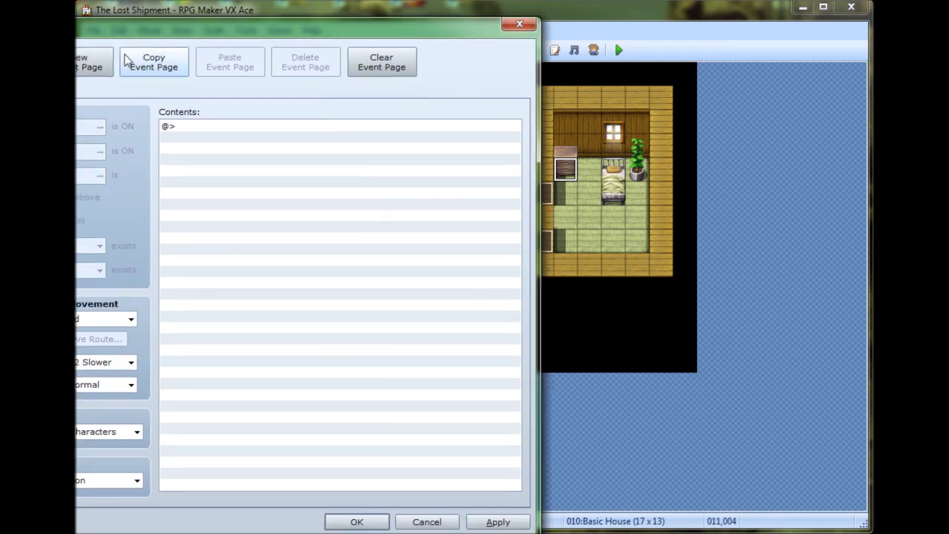
left_click_drag(207, 25, 461, 14)
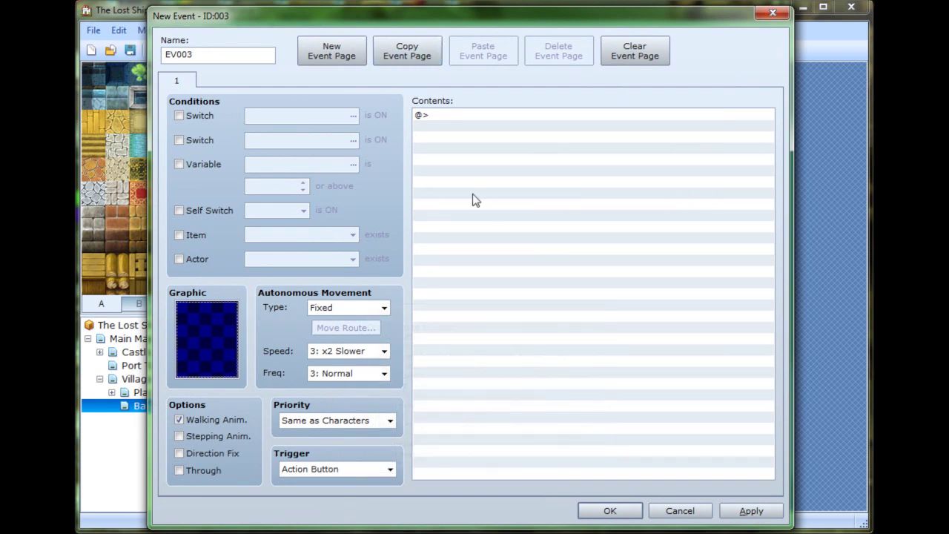
left_click(356, 468)
left_click(353, 470)
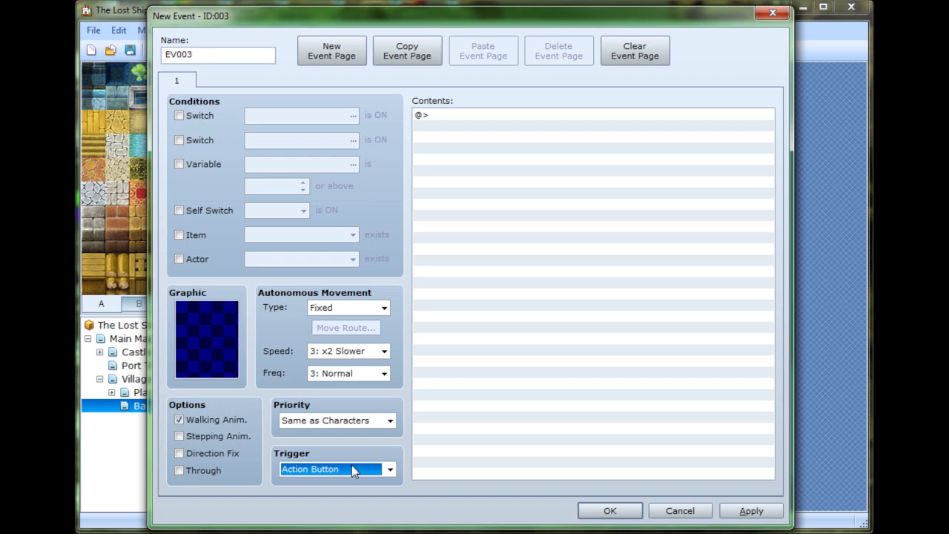
left_click(539, 322)
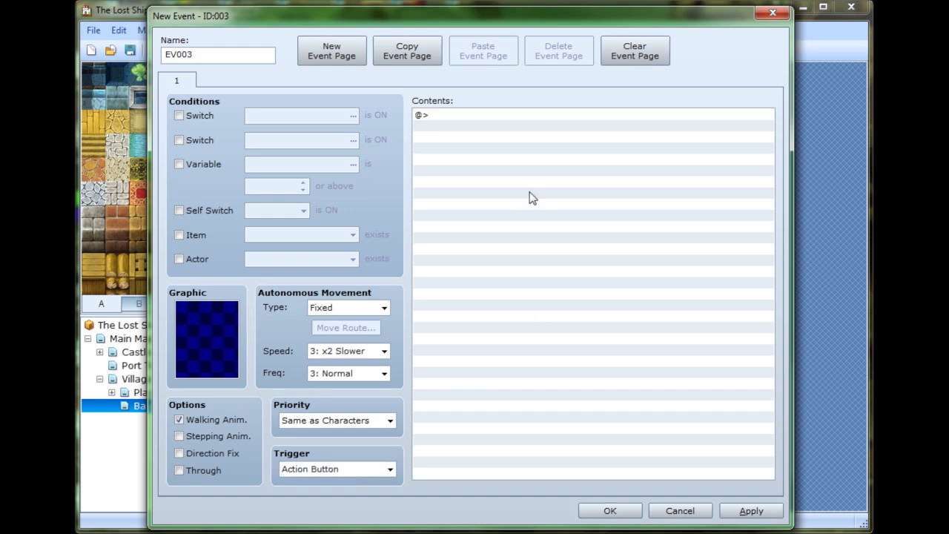
Add a Show Text command to the dresser event with the message "You found 5G.".
double_click(532, 197)
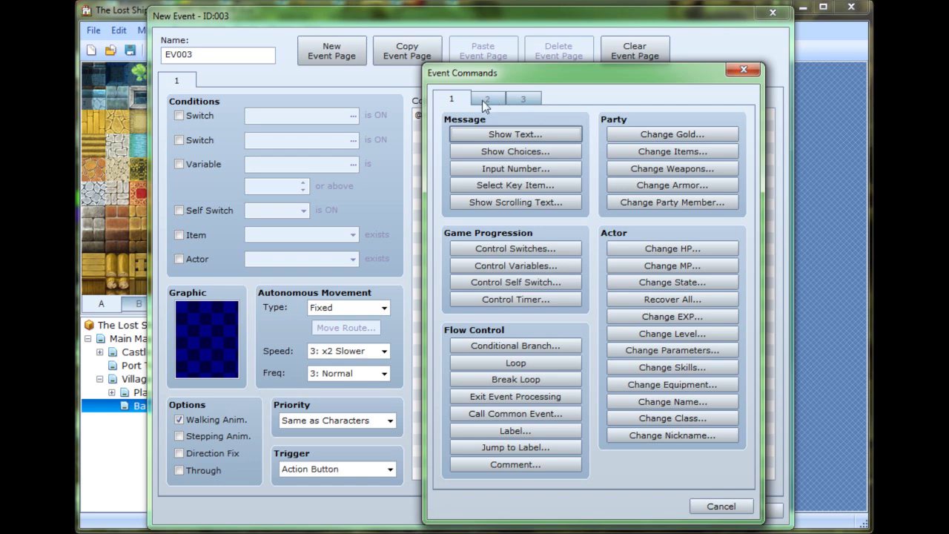
left_click(522, 136)
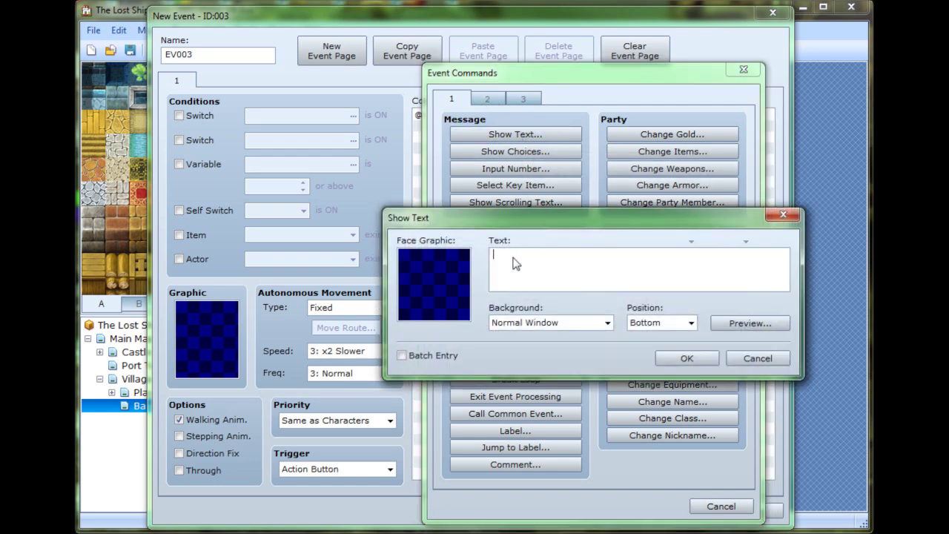
type("You found 5G.")
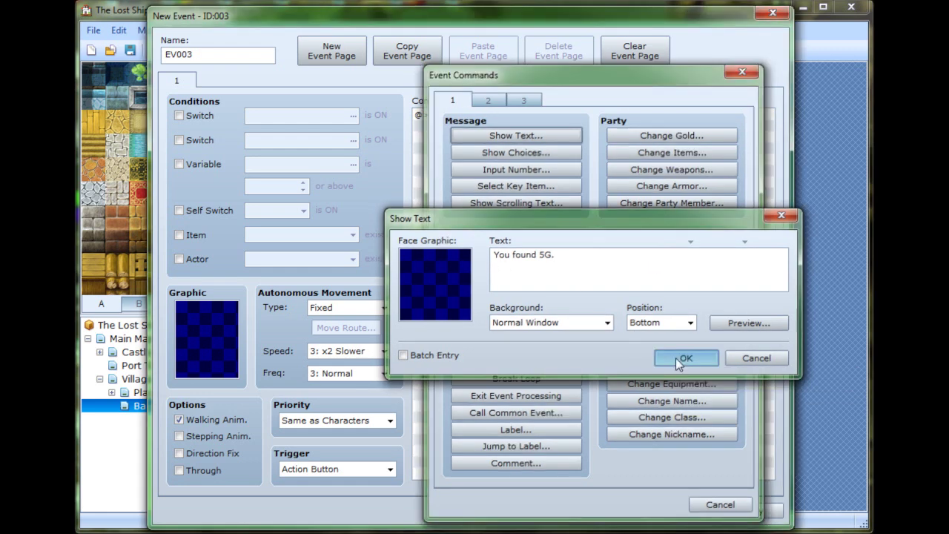
left_click(681, 359)
Preview the dresser message, put a blank line and a short indent before its text, and preview it again.
double_click(523, 126)
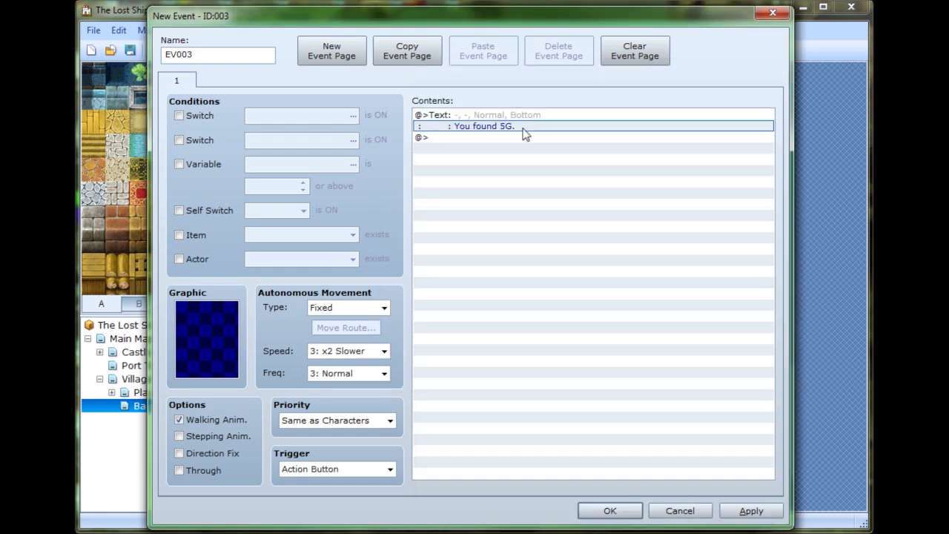
left_click(764, 324)
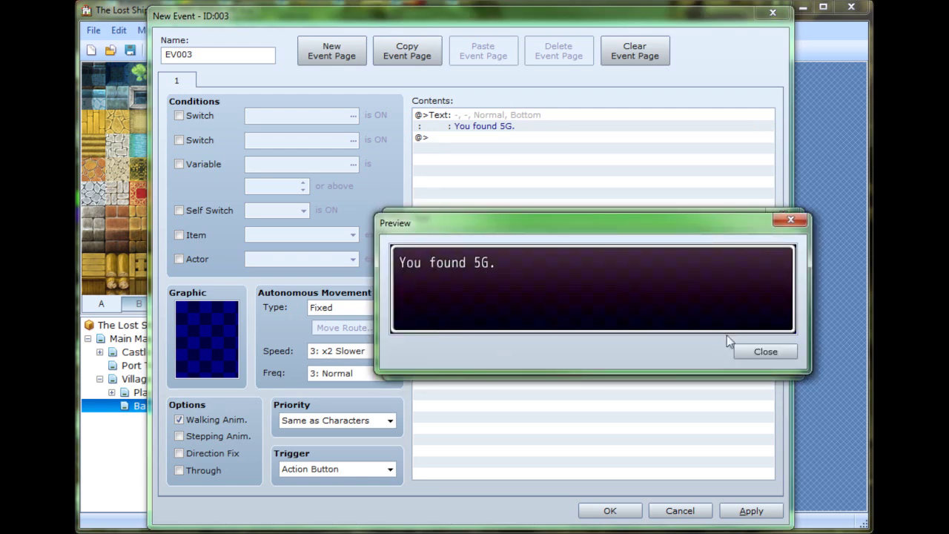
left_click(765, 352)
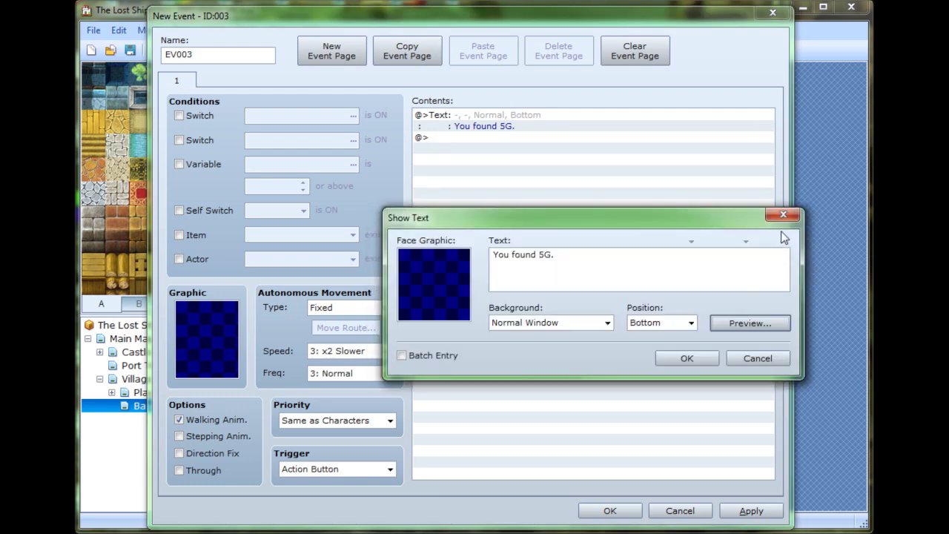
left_click(497, 255)
key("Return")
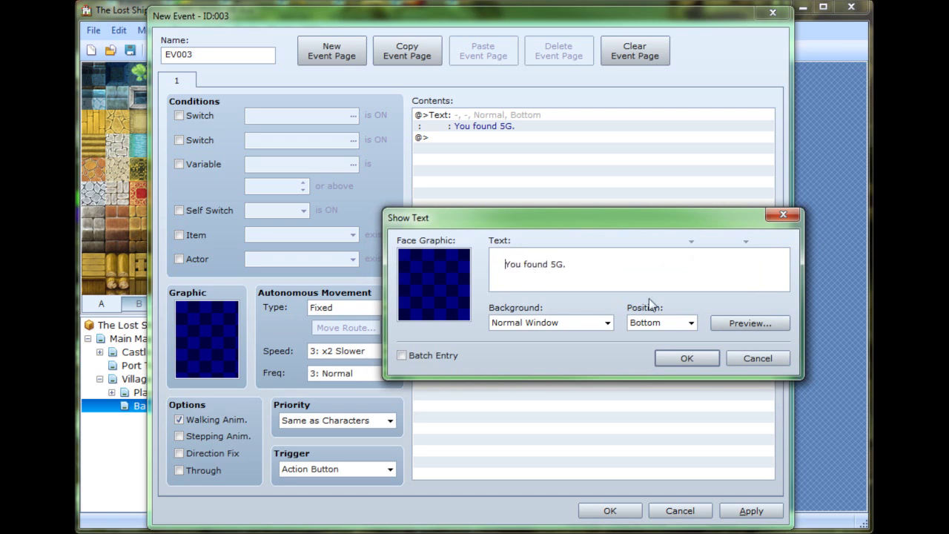
left_click(752, 321)
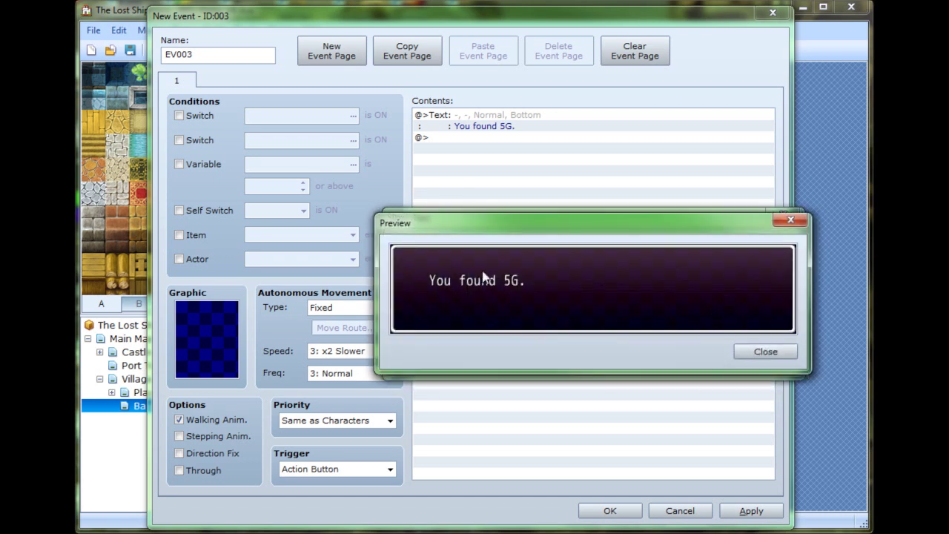
left_click(754, 353)
Remove the indent before "You found 5G." on the second line, preview the message and accept the edited text.
key("BackSpace")
key("BackSpace")
key("BackSpace")
left_click(742, 323)
left_click(777, 352)
left_click(698, 358)
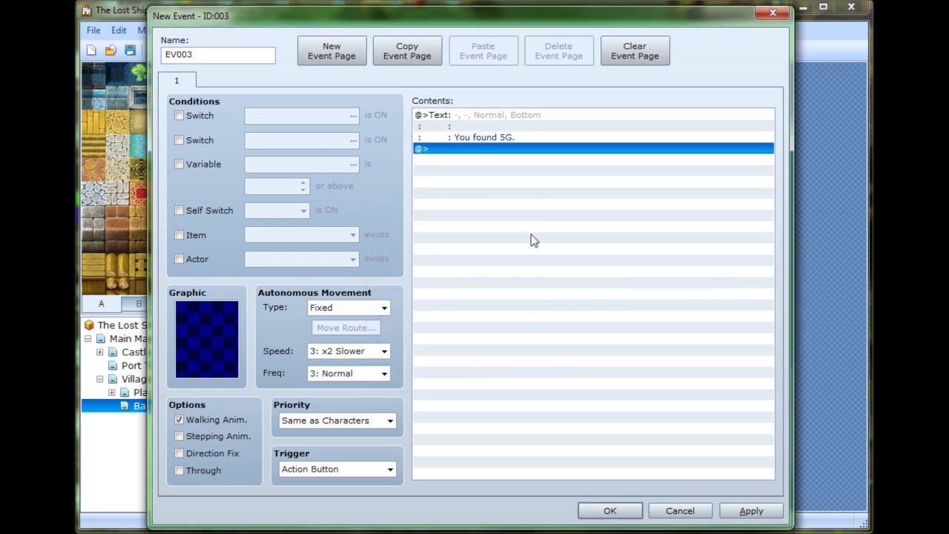
left_click(489, 136)
key("Up")
key("Down")
key("Up")
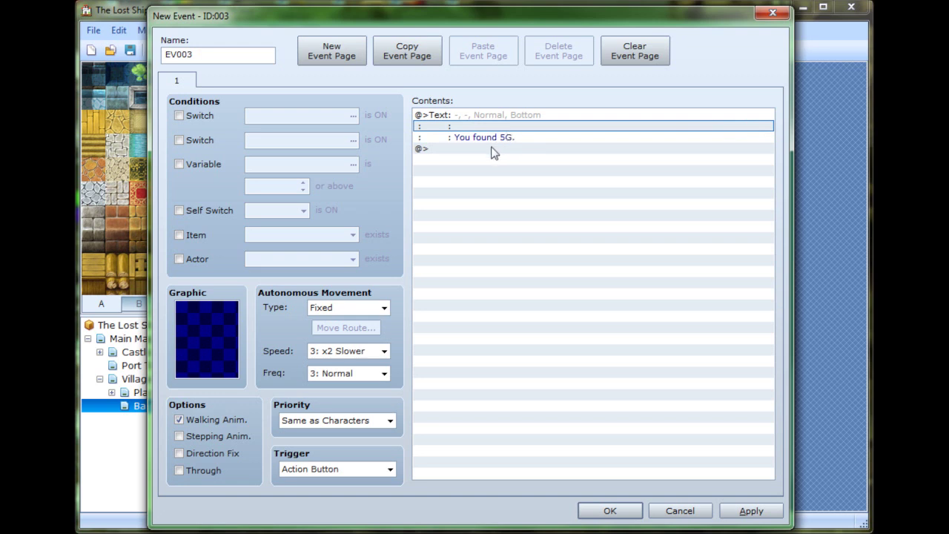
Add a Change Gold command after the message that increases the party's gold by a constant 5.
left_click(486, 149)
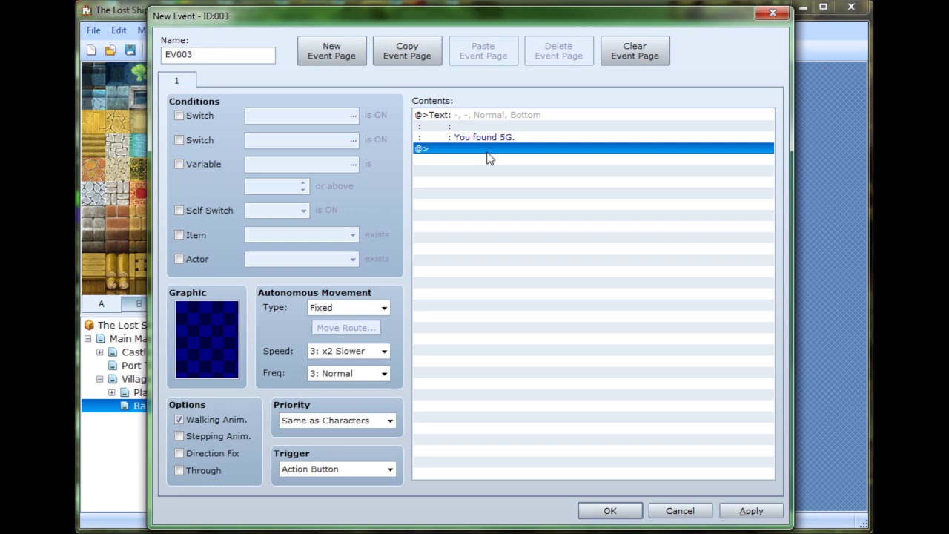
double_click(488, 150)
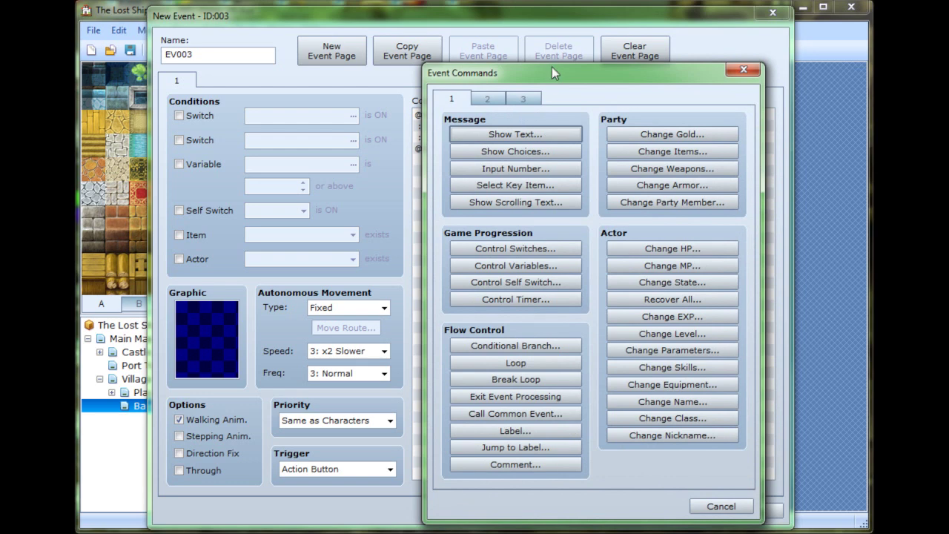
left_click_drag(533, 78, 556, 216)
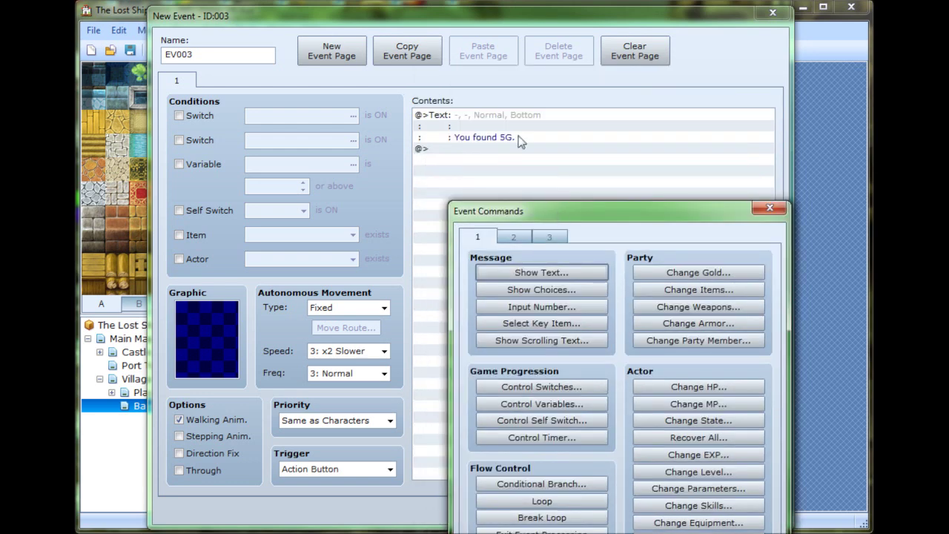
left_click(523, 237)
left_click_drag(599, 217, 663, 62)
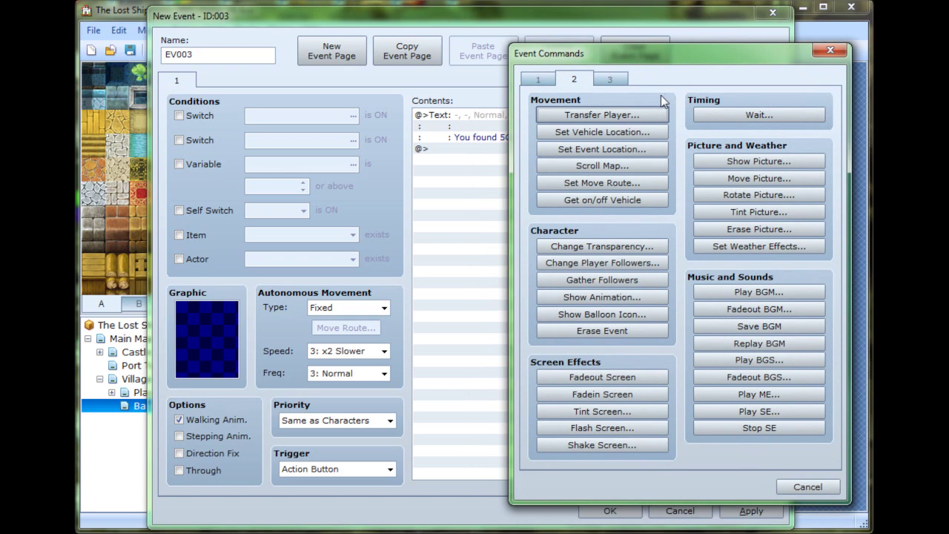
left_click(537, 80)
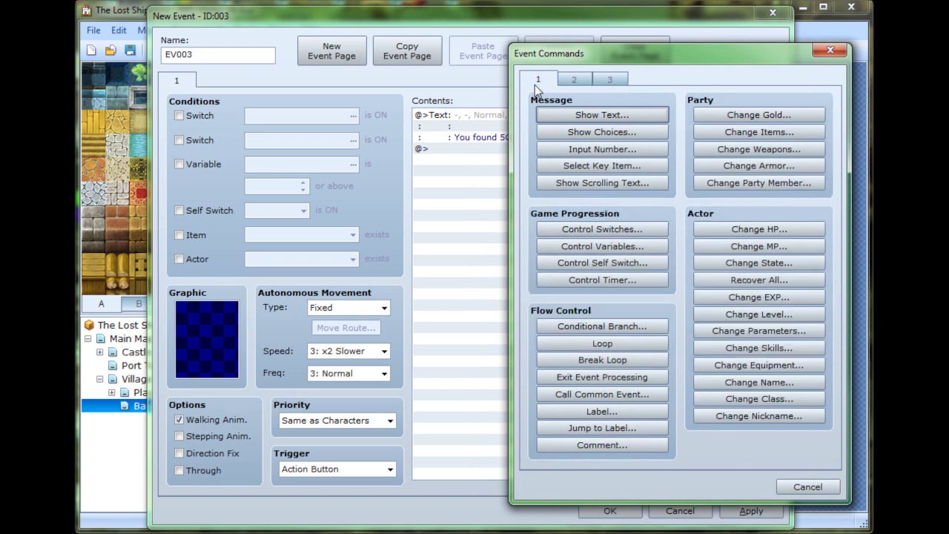
left_click(745, 114)
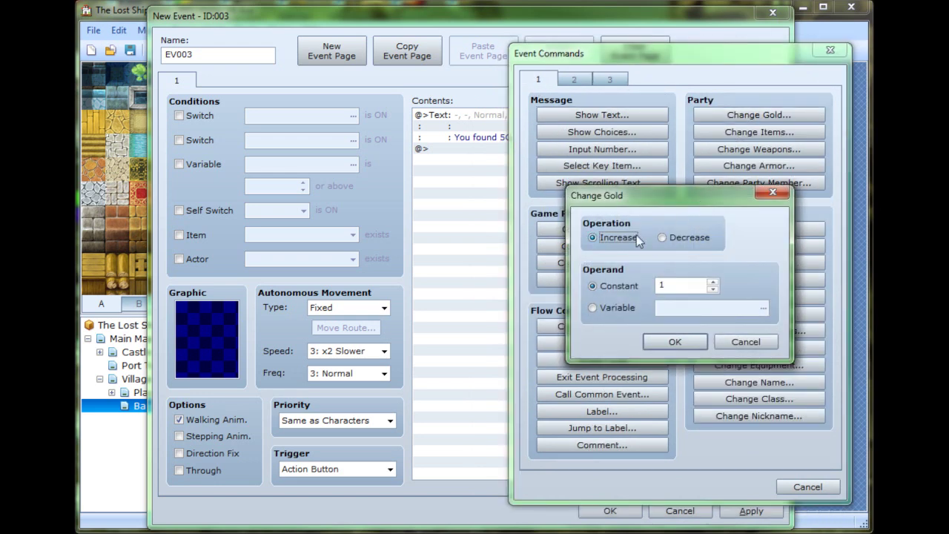
left_click(619, 285)
left_click(675, 289)
type("5")
left_click(631, 306)
left_click(635, 285)
left_click(665, 286)
left_click(674, 341)
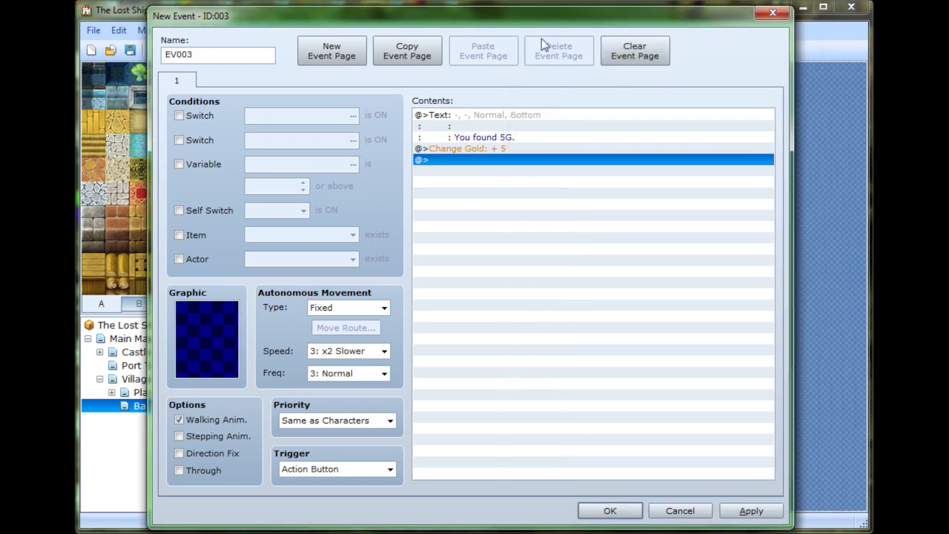
Add a Control Self Switch command after the gold change that sets self switch A to ON.
double_click(508, 165)
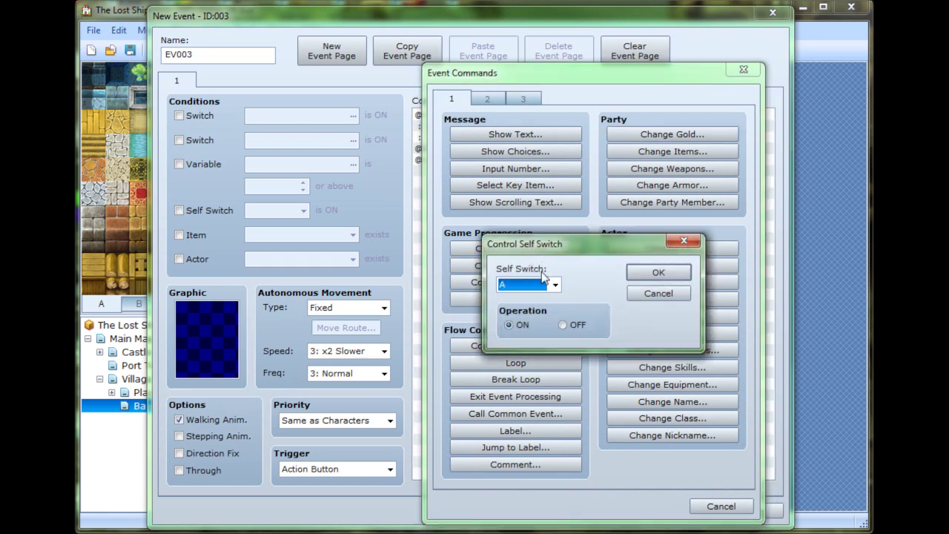
left_click(528, 287)
left_click(523, 298)
left_click(657, 272)
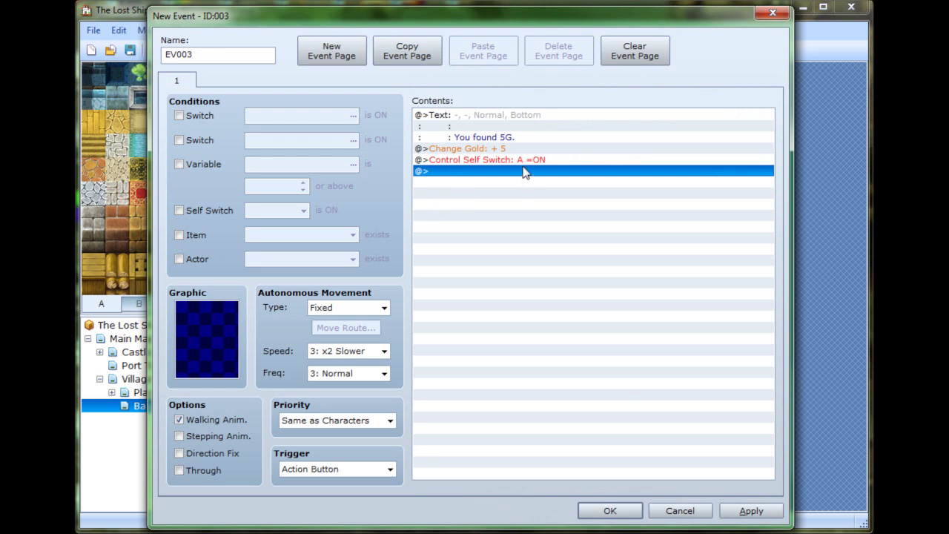
Add a second event page to the dresser event with the condition that Self Switch A is ON.
left_click(331, 51)
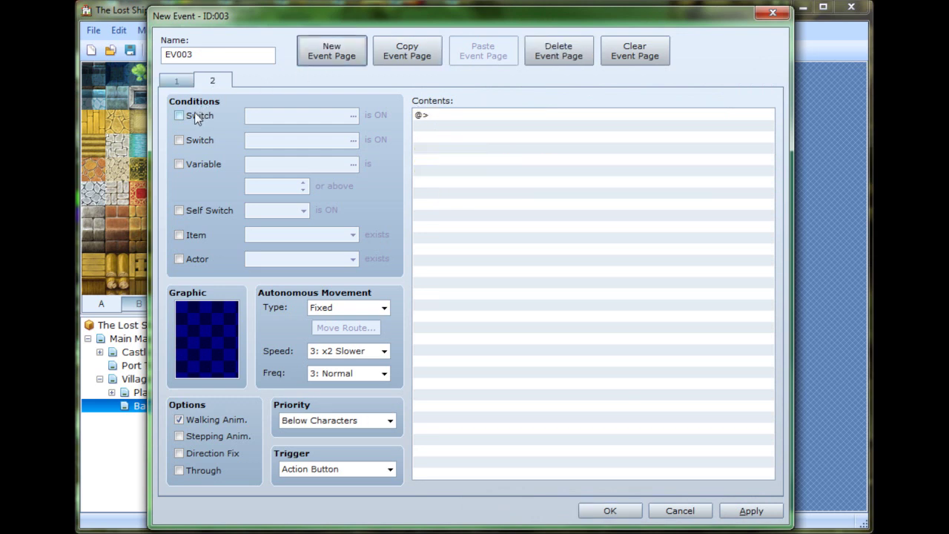
left_click(180, 207)
Try an Erase Event command in the second page's contents and delete it again.
double_click(498, 214)
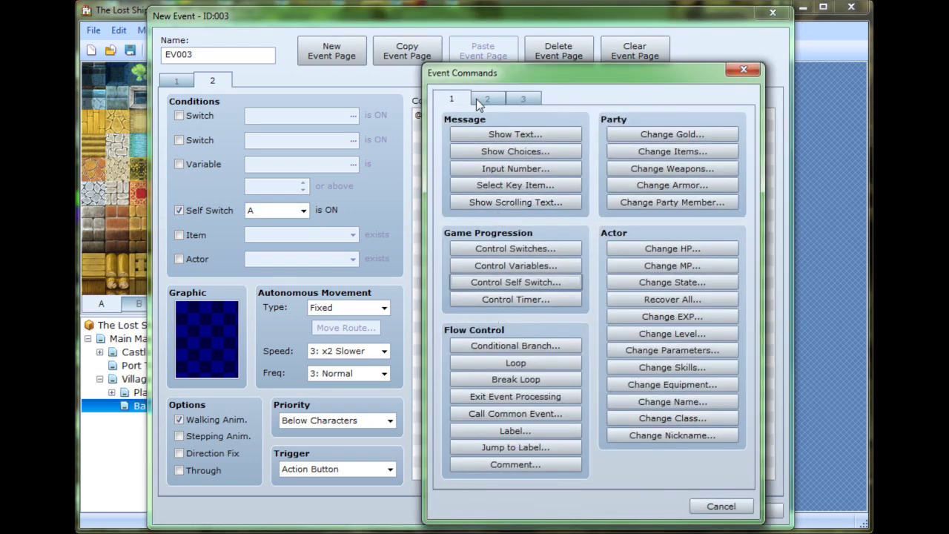
left_click(480, 101)
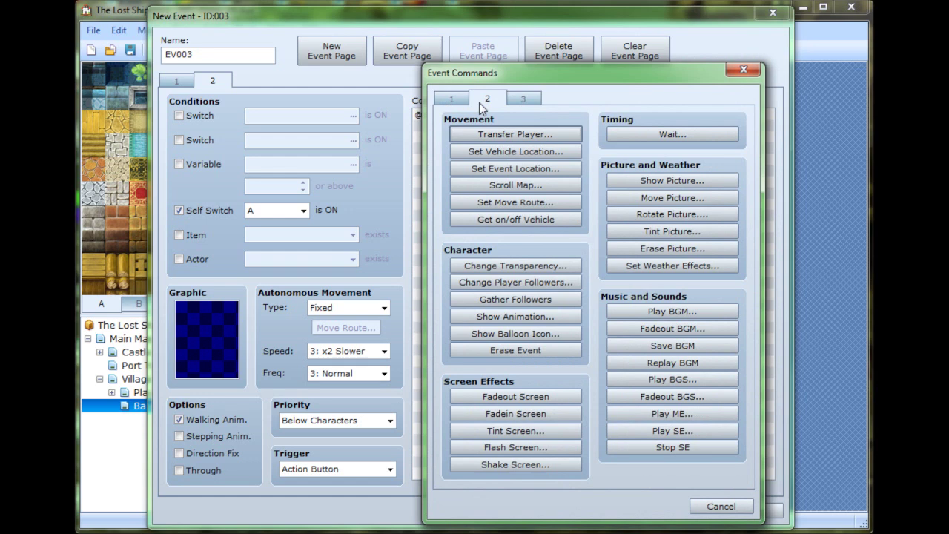
left_click(522, 353)
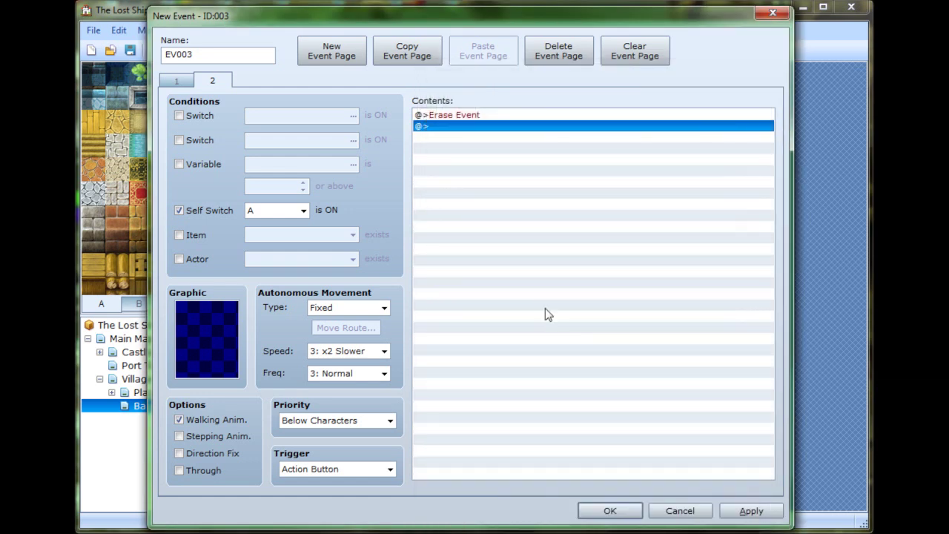
left_click(475, 117)
key("Delete")
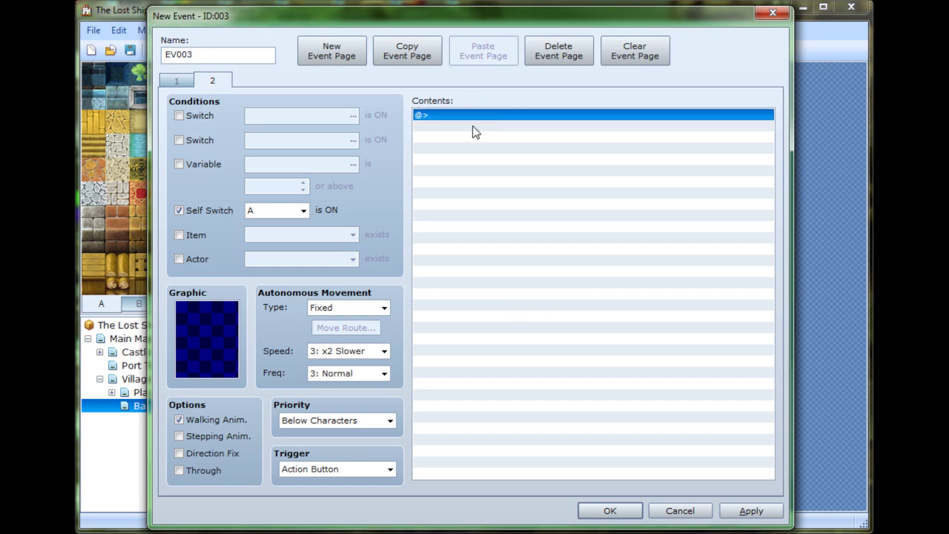
Add a Show Text command to the second event page reading "Just some old man's underwear drawer." and preview the message.
double_click(480, 140)
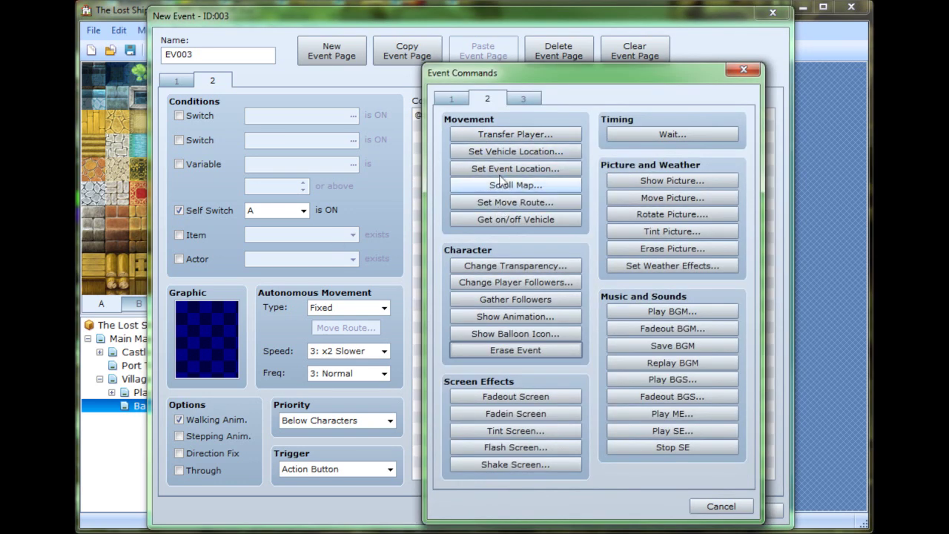
left_click(454, 98)
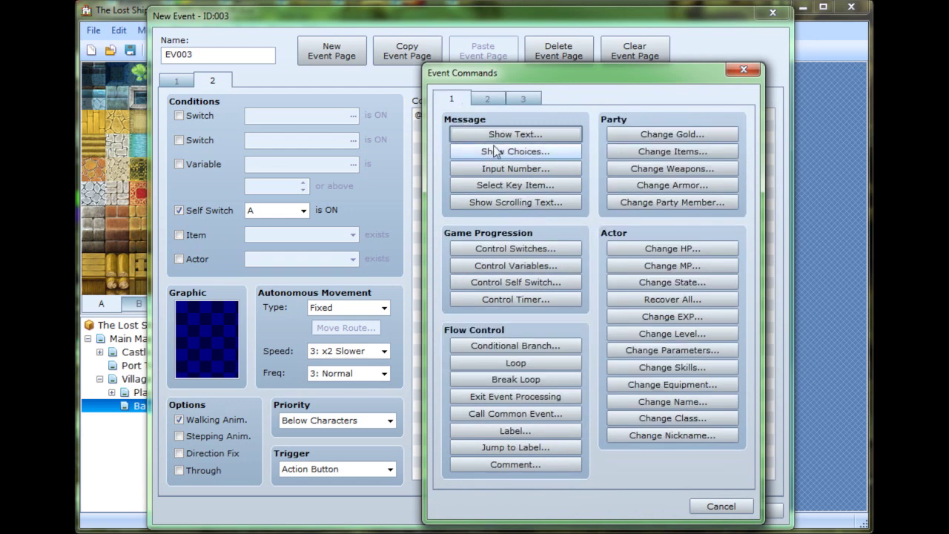
left_click(495, 136)
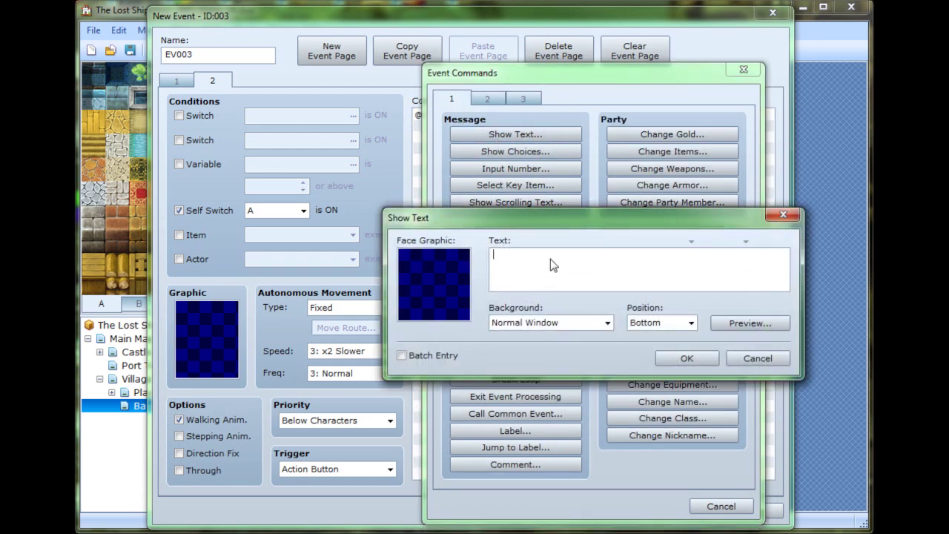
type("Just some old man")
type("'s underwear")
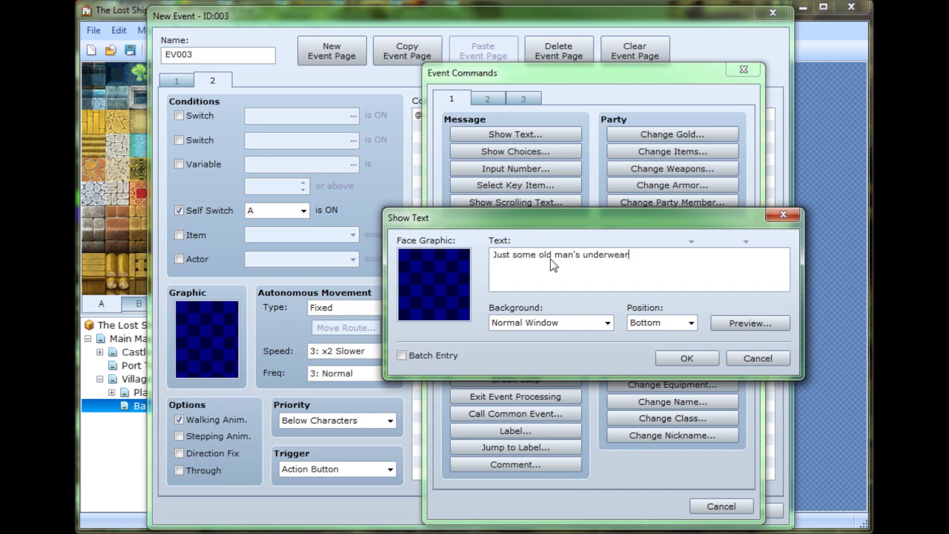
type(" draw")
key("BackSpace")
type("awer.")
left_click(777, 322)
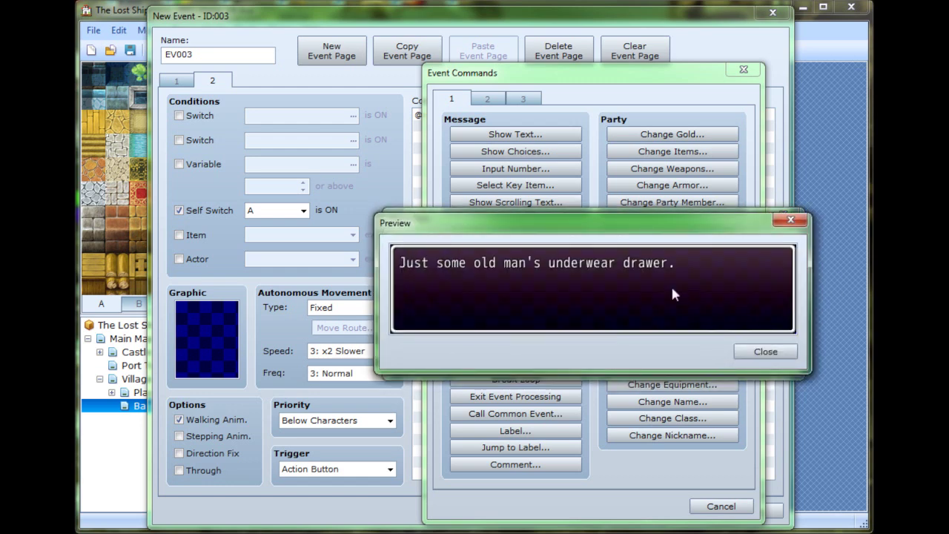
left_click(758, 357)
left_click(684, 359)
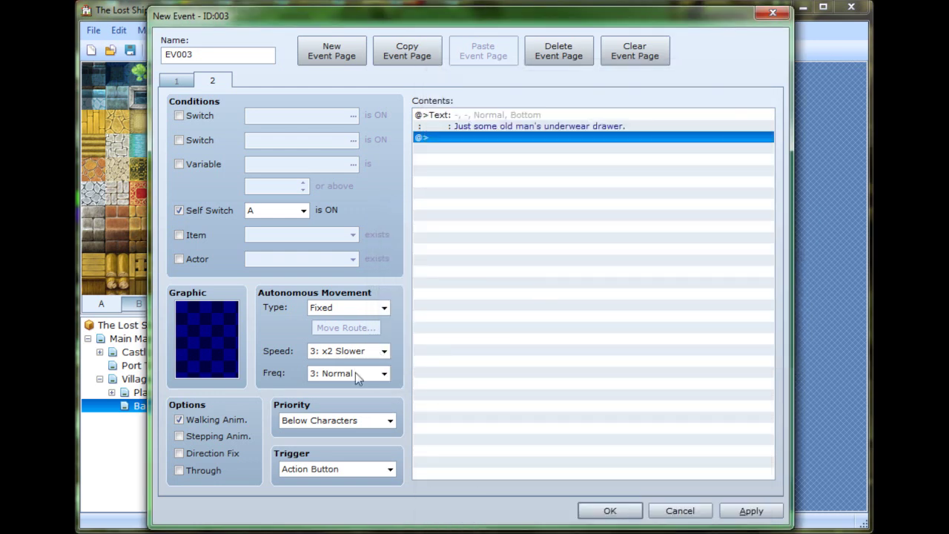
Set the second page's priority to Same as Characters and save the dresser event.
left_click(387, 420)
left_click(319, 446)
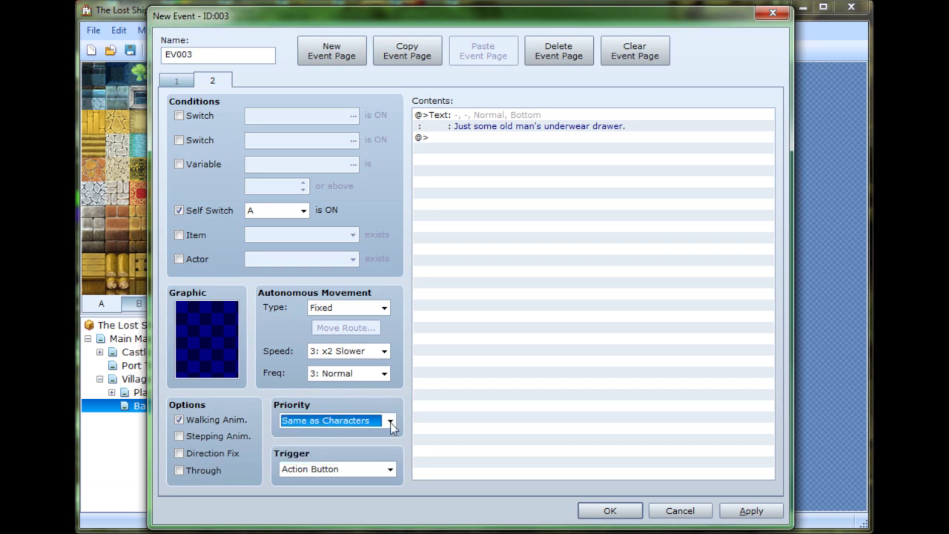
left_click(734, 511)
left_click(609, 510)
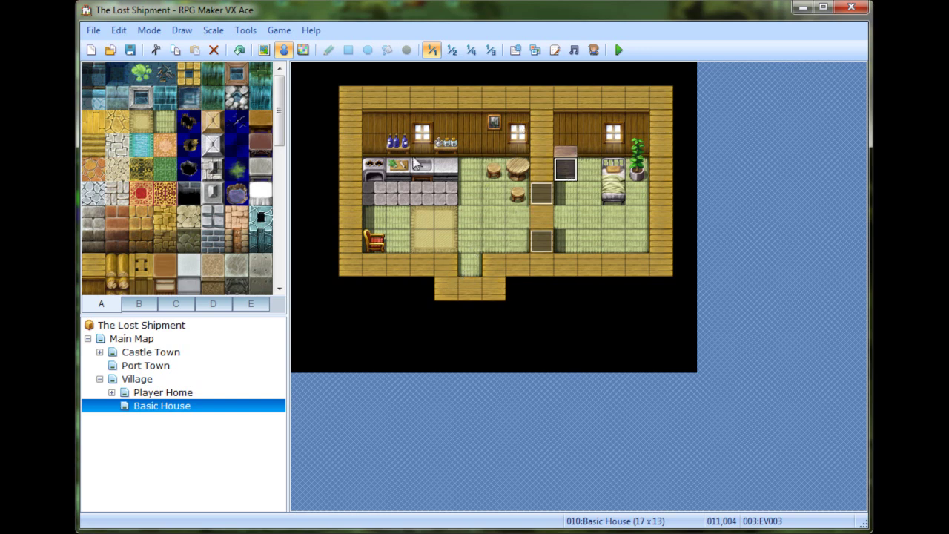
Create a quick transfer event on the Basic House entrance tile leading to Village (008,010), with direction Retain.
left_click(471, 264)
right_click(473, 275)
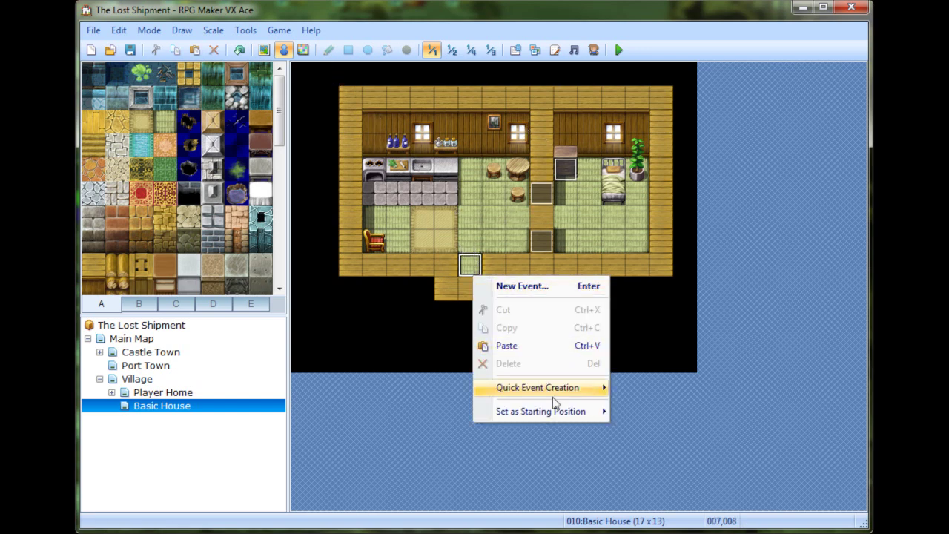
mouse_move(545, 392)
left_click(648, 389)
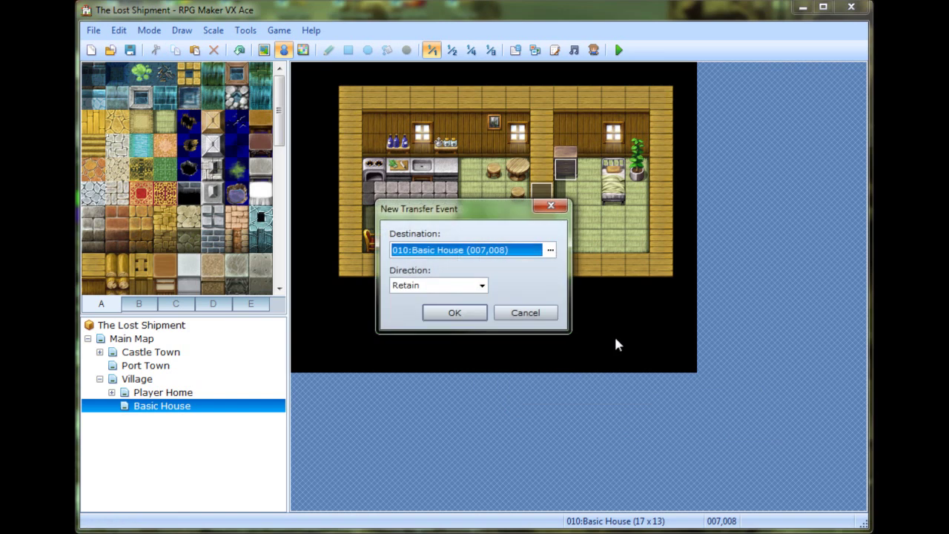
left_click(550, 252)
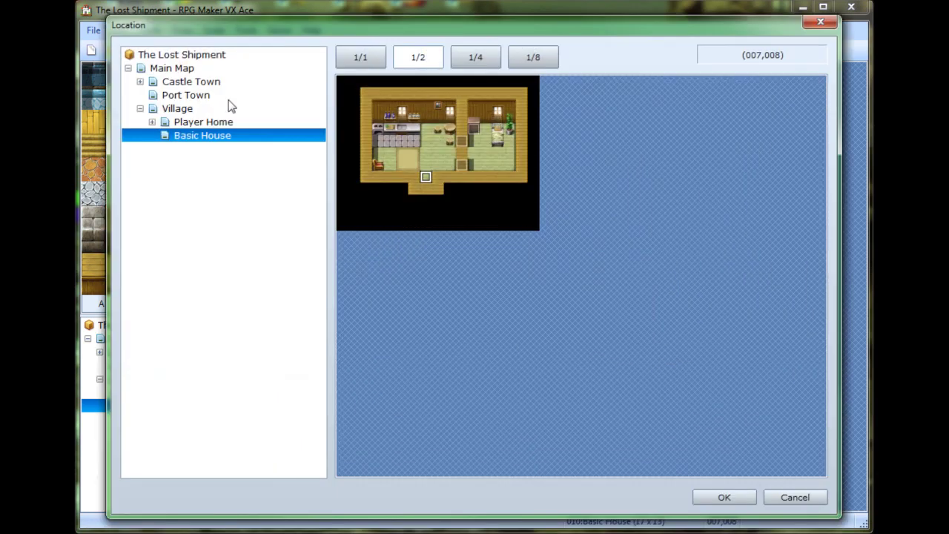
left_click(178, 108)
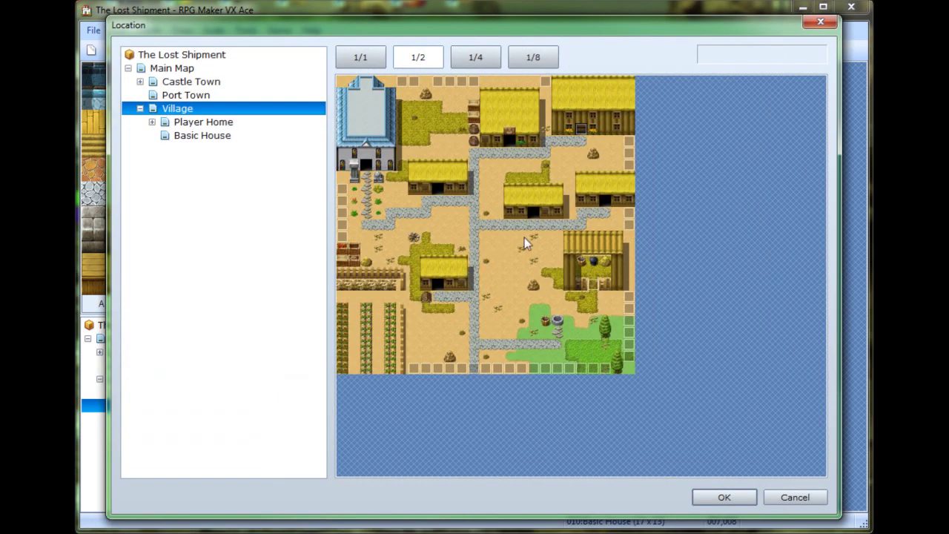
left_click(437, 200)
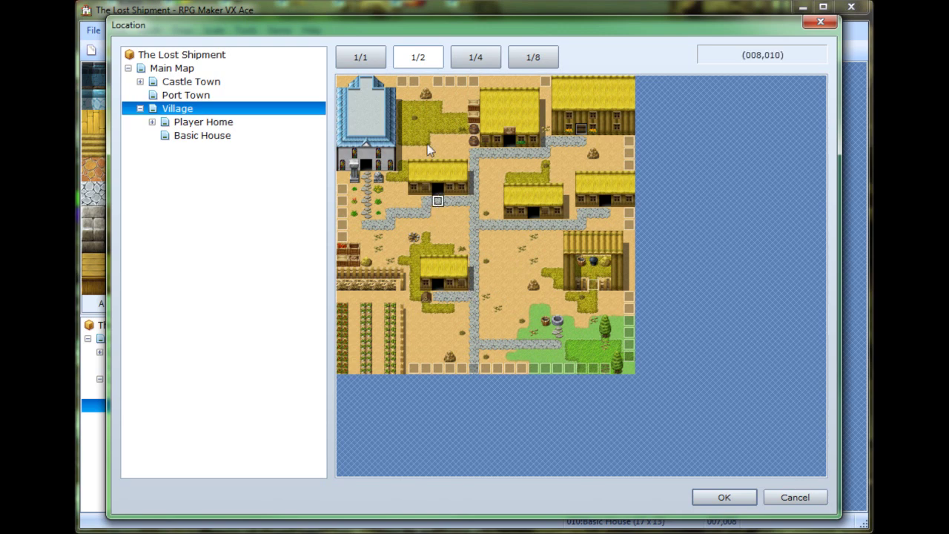
left_click(711, 499)
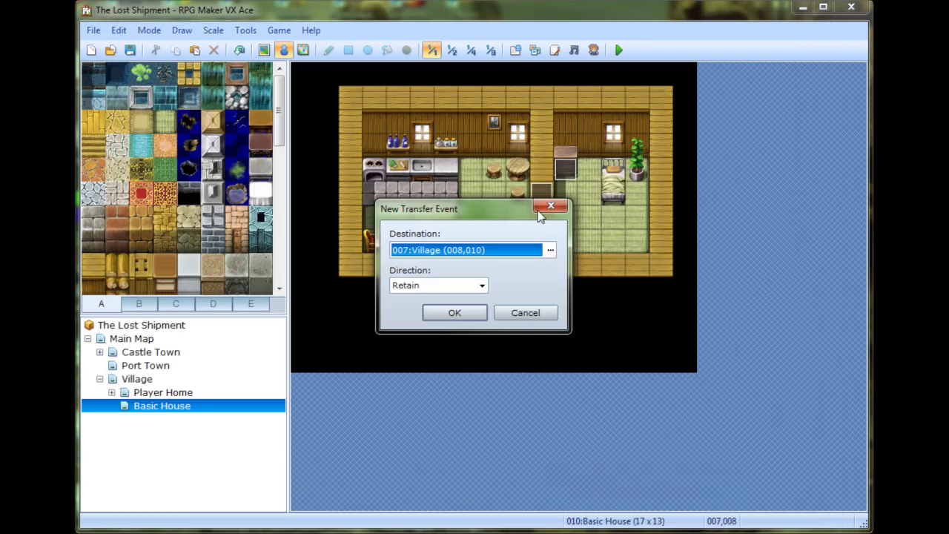
left_click_drag(458, 208, 726, 175)
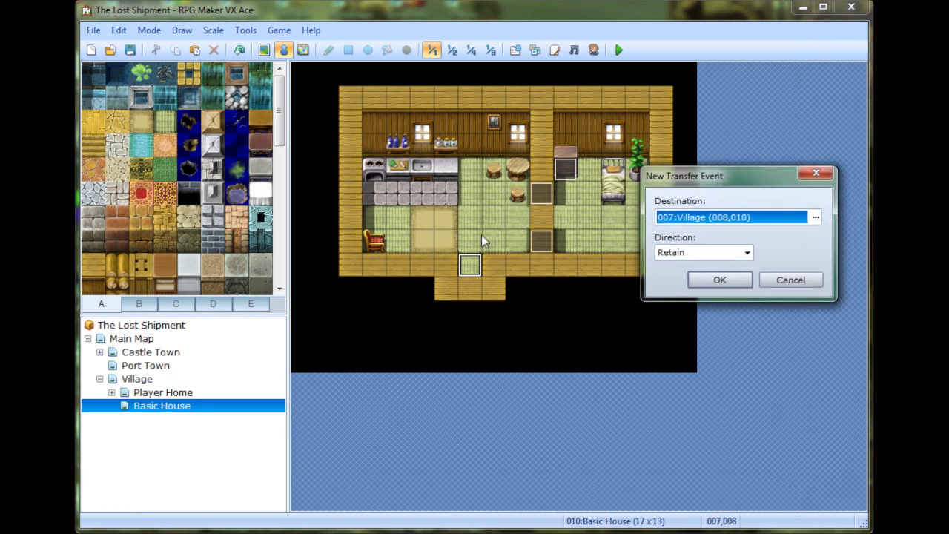
left_click(716, 279)
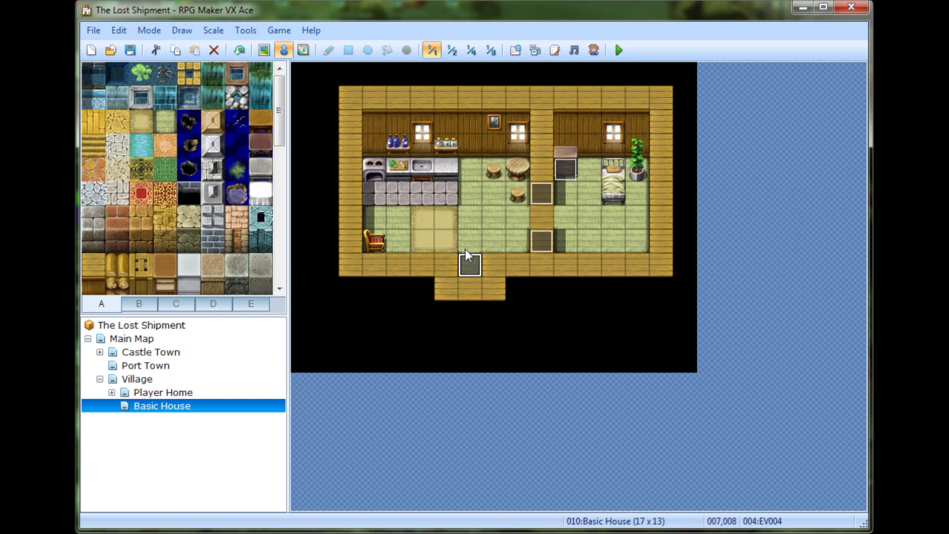
On the Village map, create a quick door event in the house doorway at (008,009) with the wooden !Door1 graphic.
left_click(135, 378)
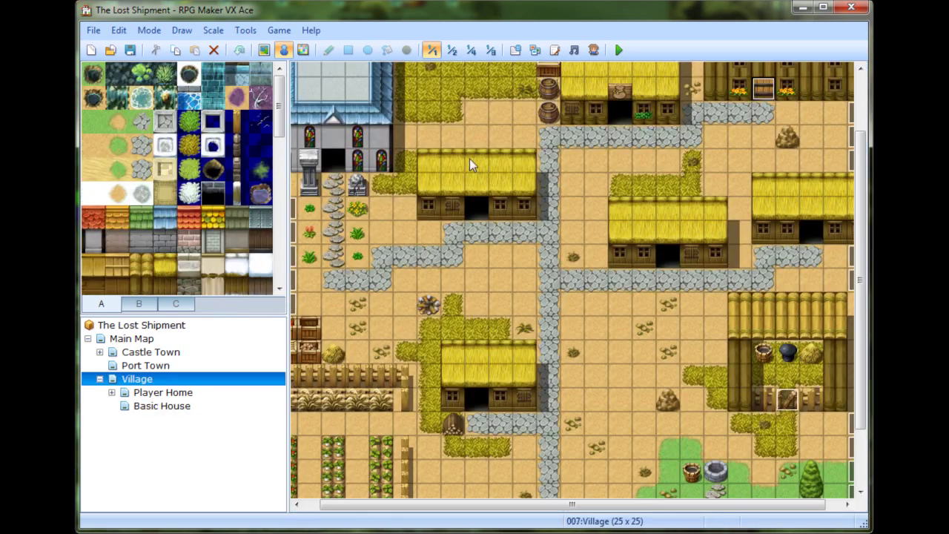
right_click(475, 209)
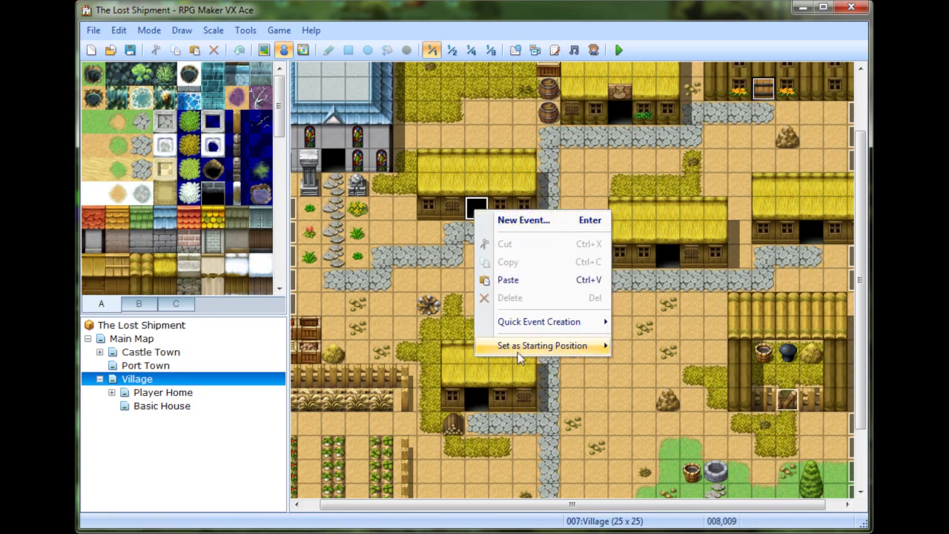
mouse_move(525, 327)
left_click(653, 340)
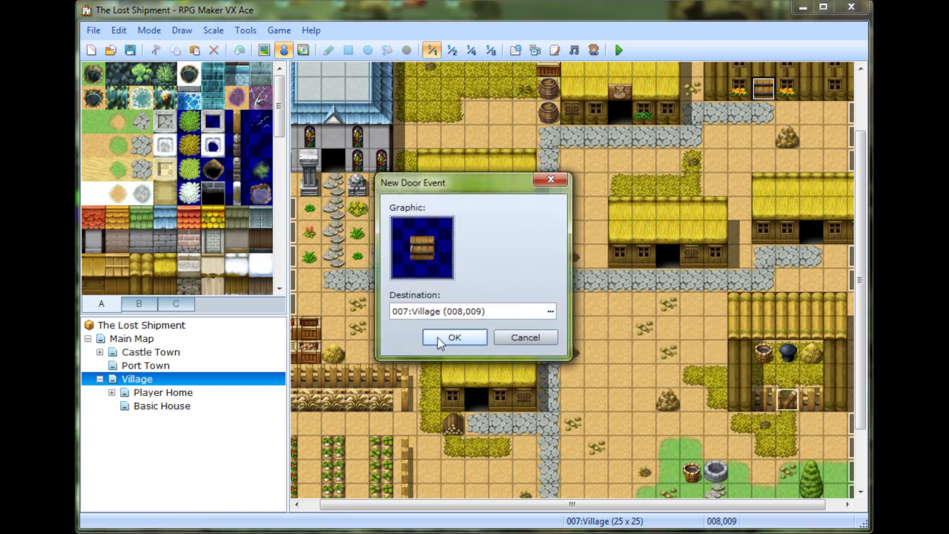
double_click(441, 281)
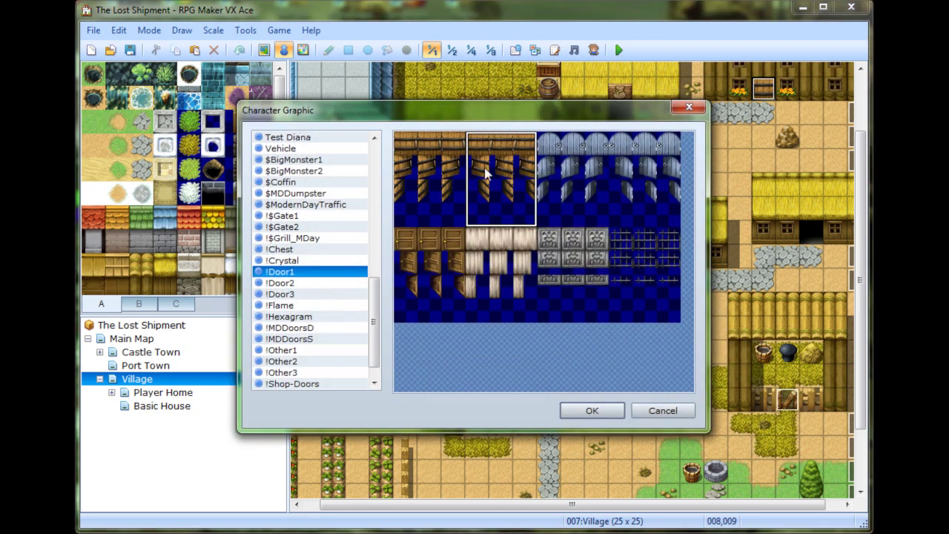
left_click(606, 417)
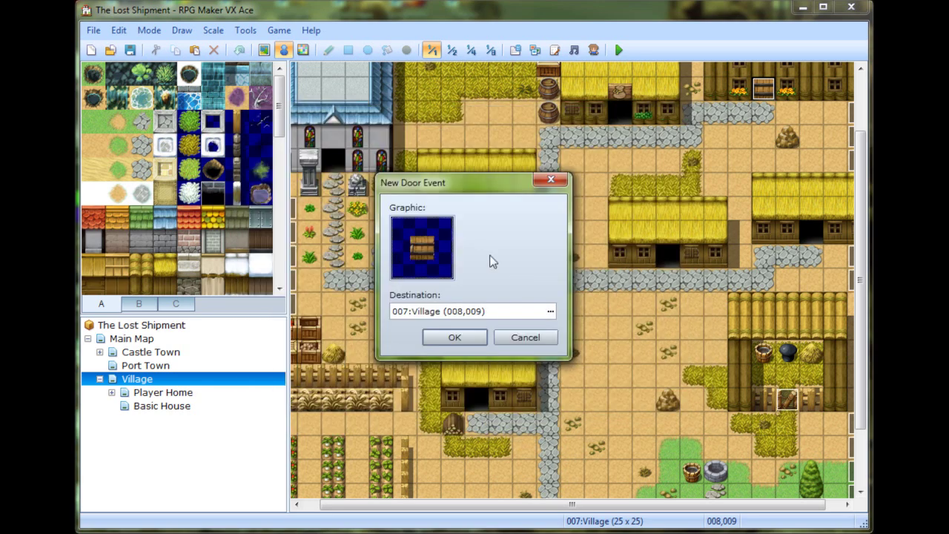
left_click(449, 338)
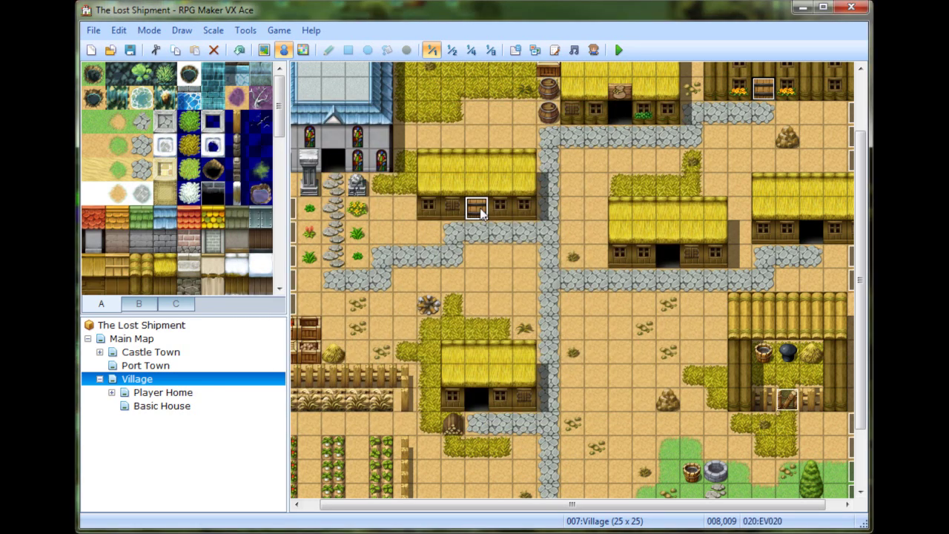
Change the new door event's Transfer Player destination to Basic House (007,007) and save the event.
double_click(478, 210)
left_click(528, 135)
left_click(522, 208)
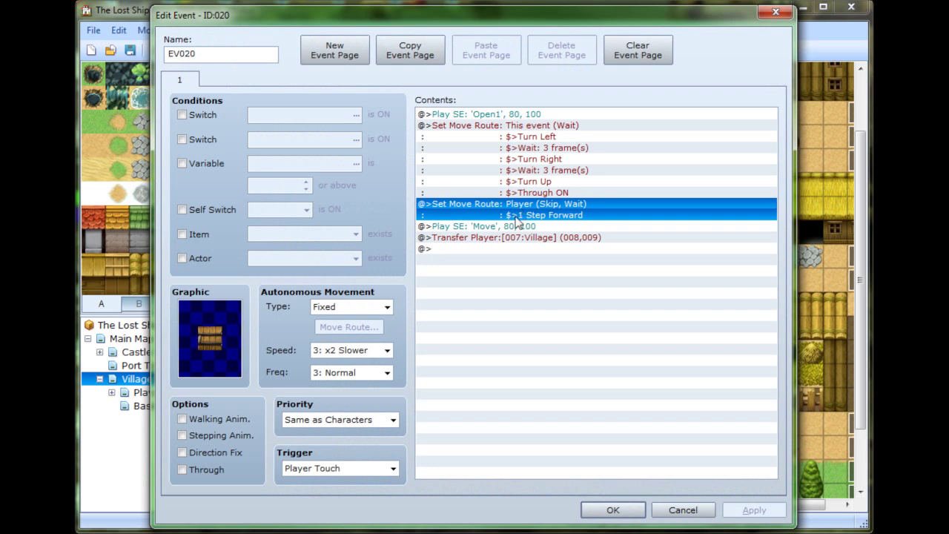
left_click(502, 240)
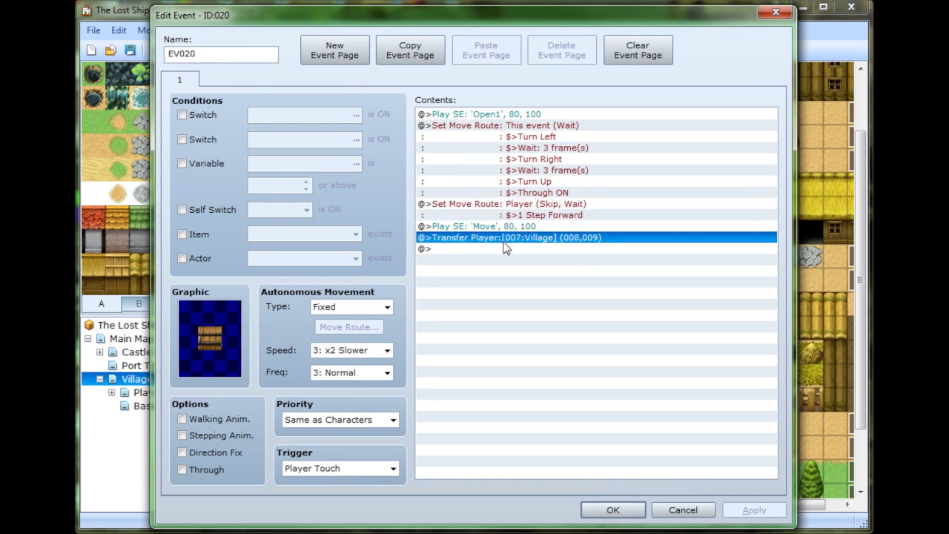
double_click(502, 240)
left_click_drag(614, 173, 777, 170)
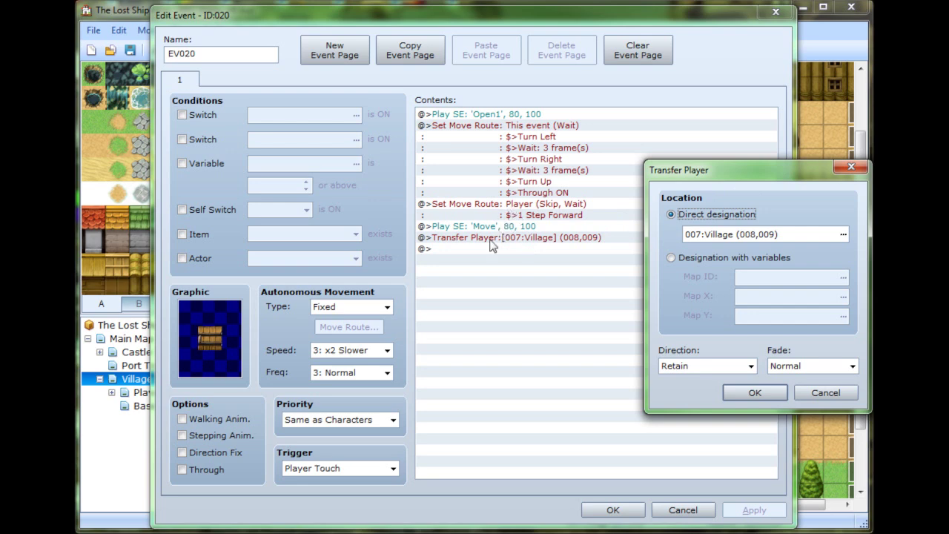
left_click(843, 235)
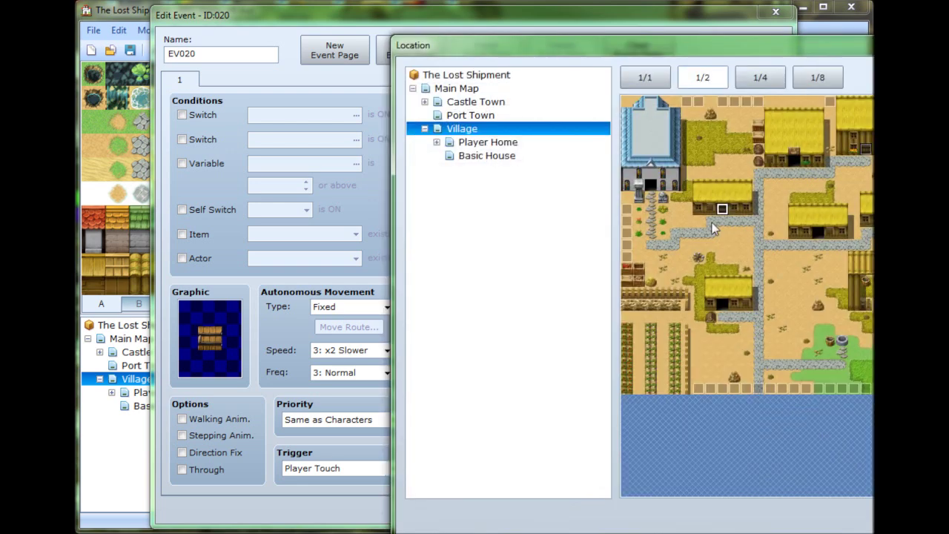
left_click(480, 157)
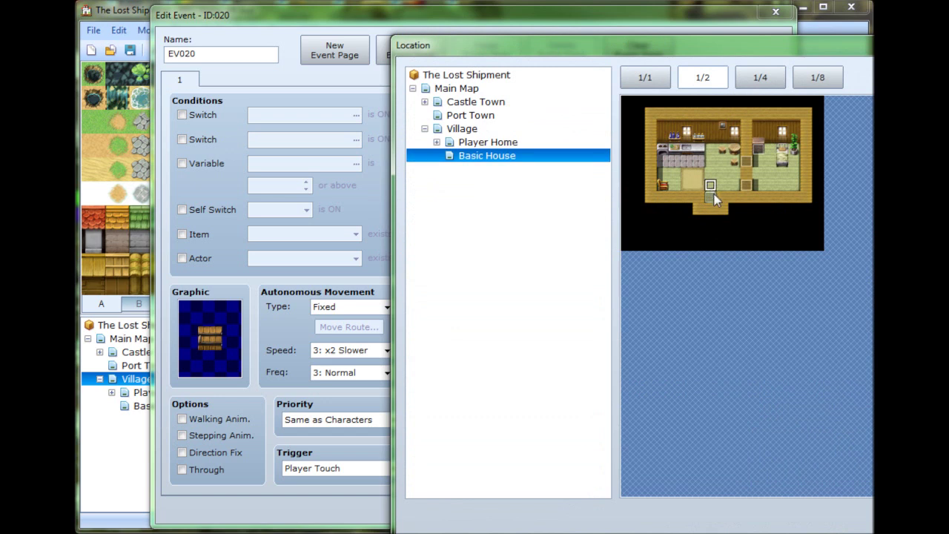
left_click(711, 198)
double_click(710, 197)
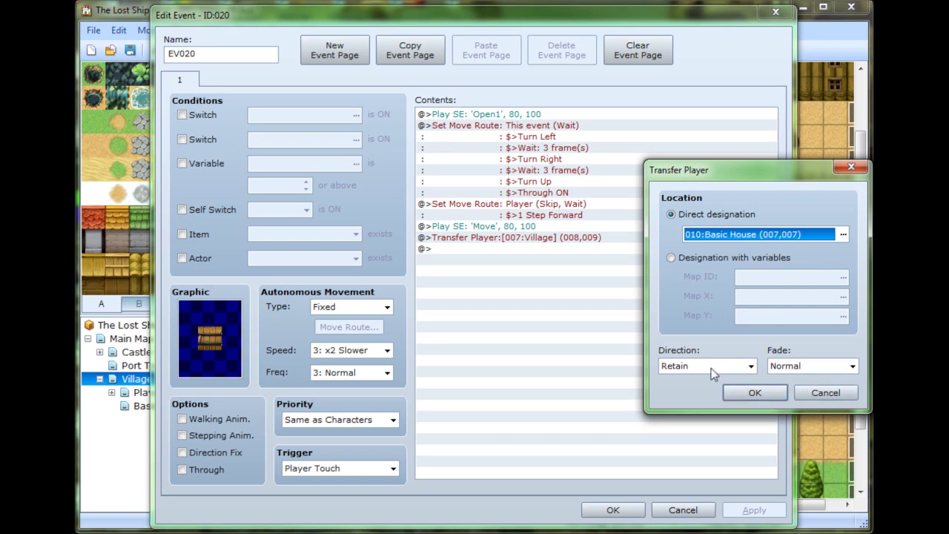
left_click(736, 392)
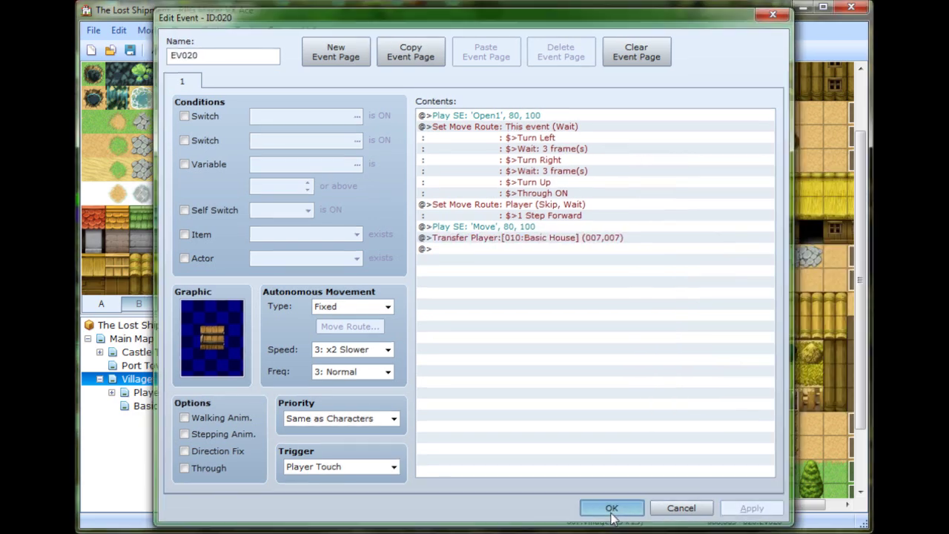
left_click(611, 509)
Start a playtest of the project and begin a new game.
left_click(619, 49)
left_click(414, 307)
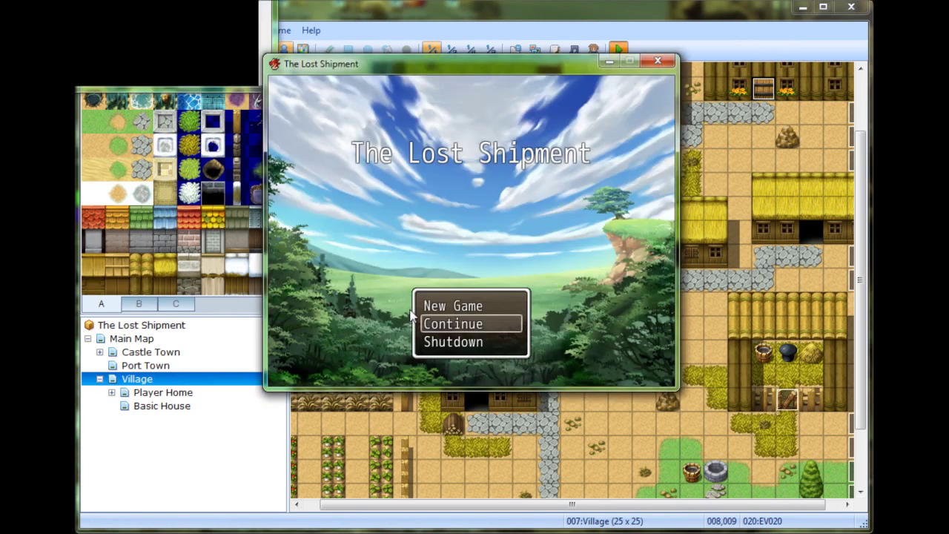
key("Up")
key("Return")
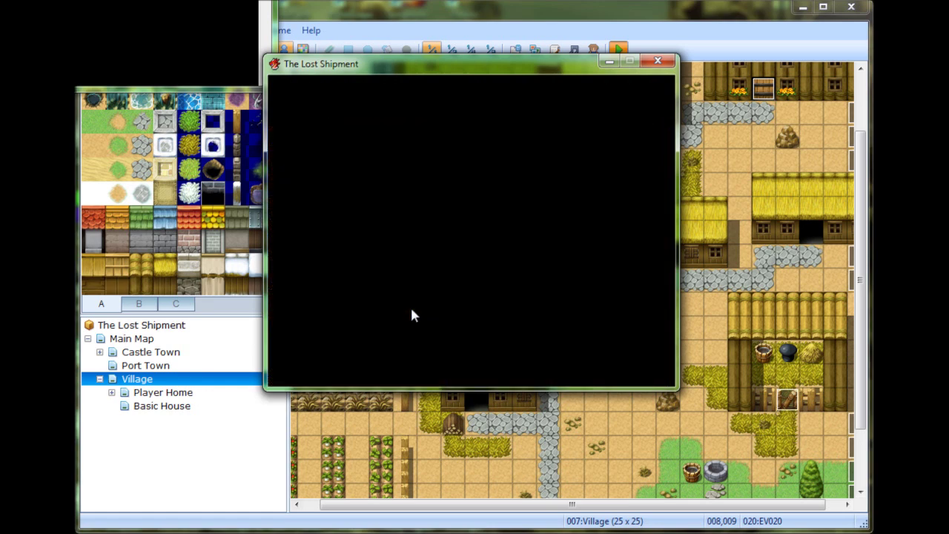
Walk the player character through the home and out of its entrance into the village.
key("Down")
key("Down")
key("Down")
key("Down")
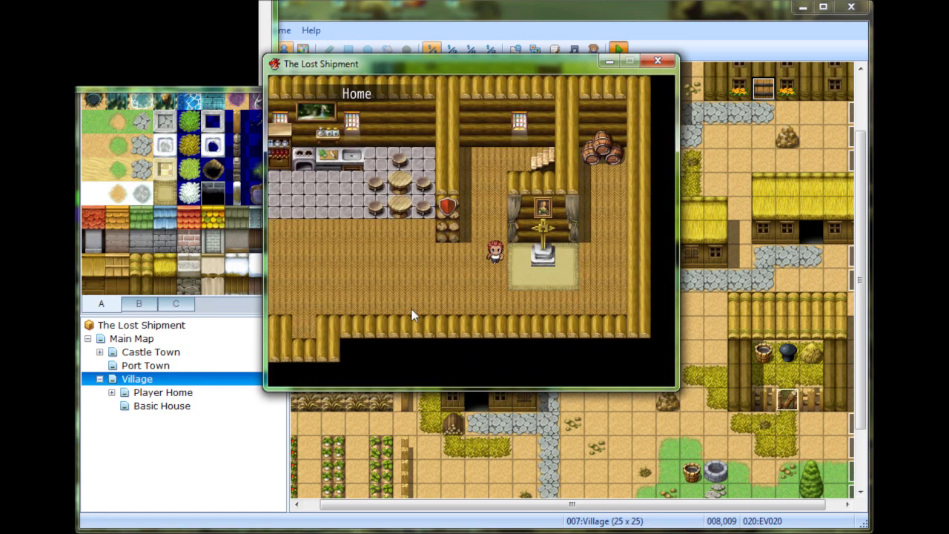
key("Left")
key("Left")
key("Left")
key("Left")
key("Left")
key("Left")
key("Left")
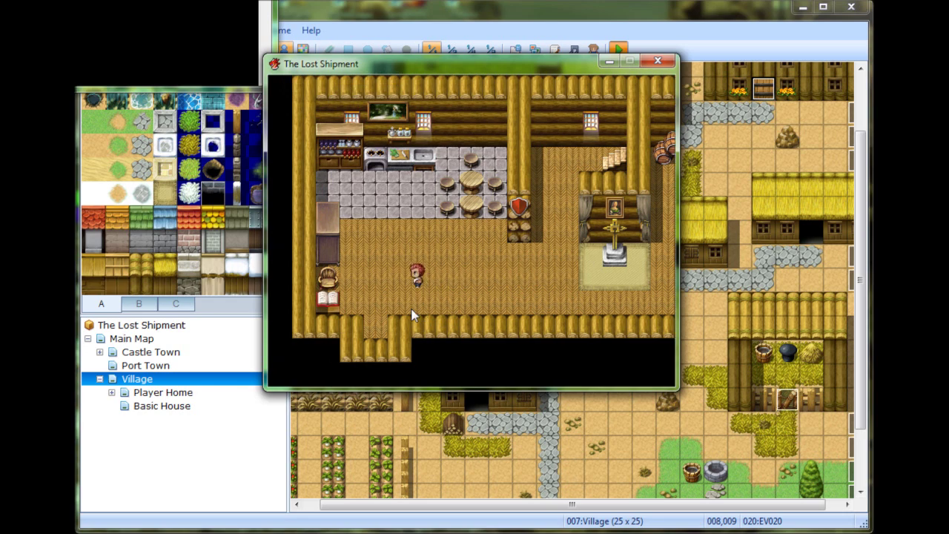
key("Down")
key("Down")
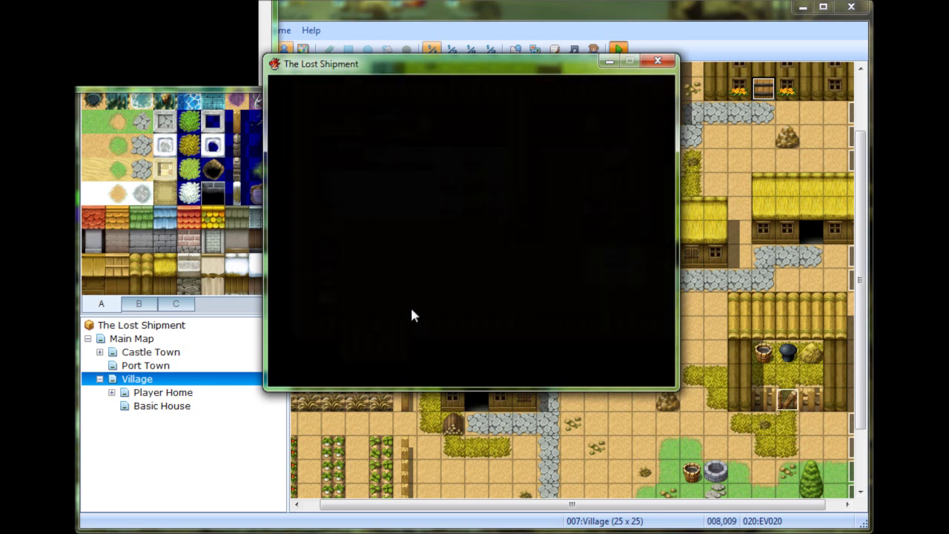
Walk the player character through the village to the new wooden door and enter the Basic House.
key("Left")
key("Left")
key("Left")
key("Left")
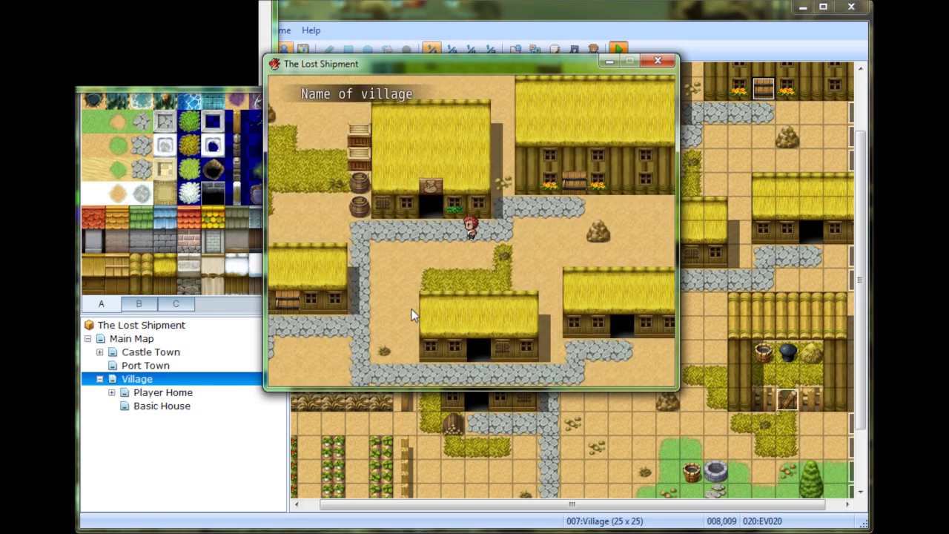
key("Down")
key("Down")
key("Down")
key("Down")
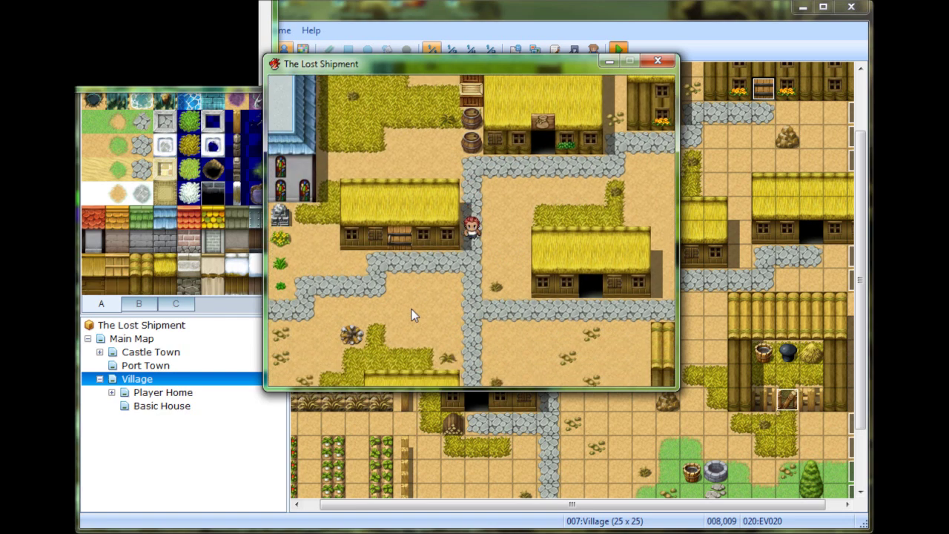
key("Left")
key("Left")
key("Left")
key("Up")
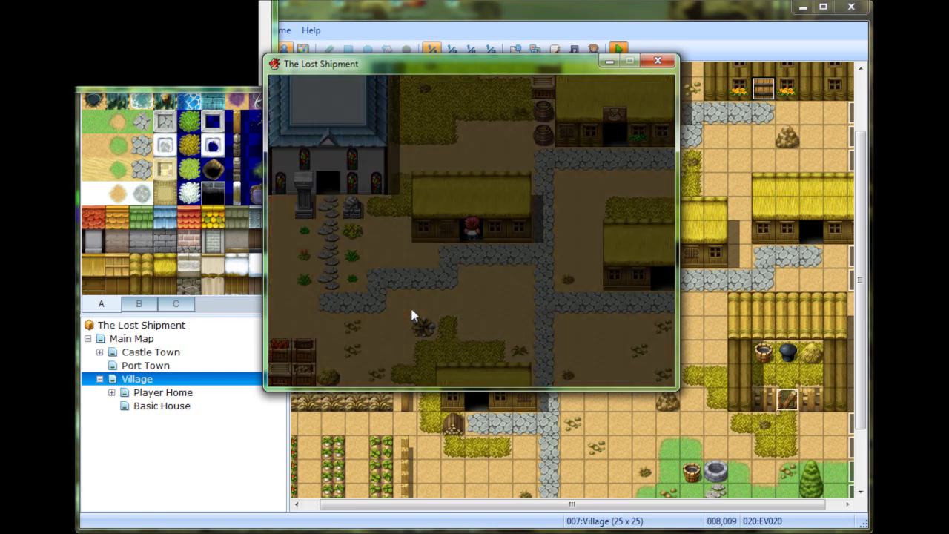
key("Up")
Test the passage in the Basic House's dividing wall by moving the character back and forth through it.
key("Right")
key("Right")
key("Right")
key("Right")
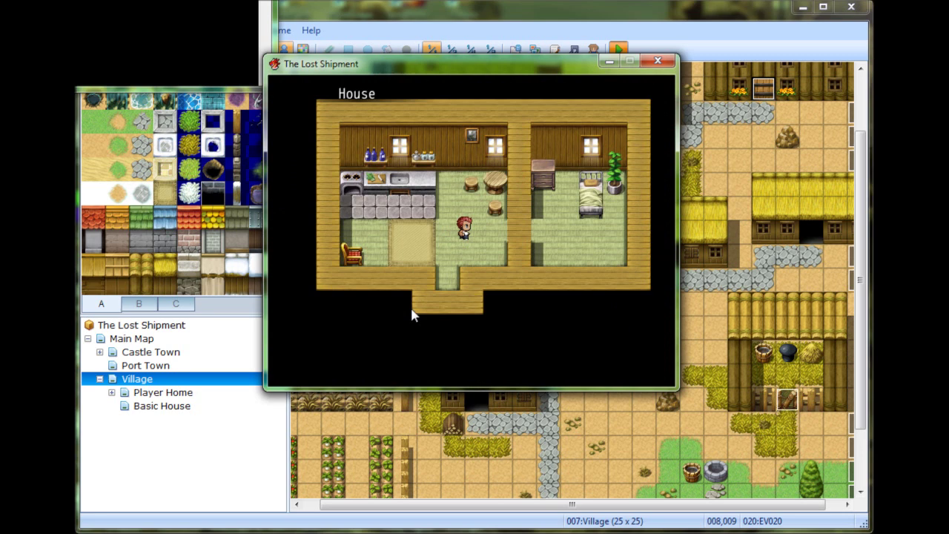
key("Left")
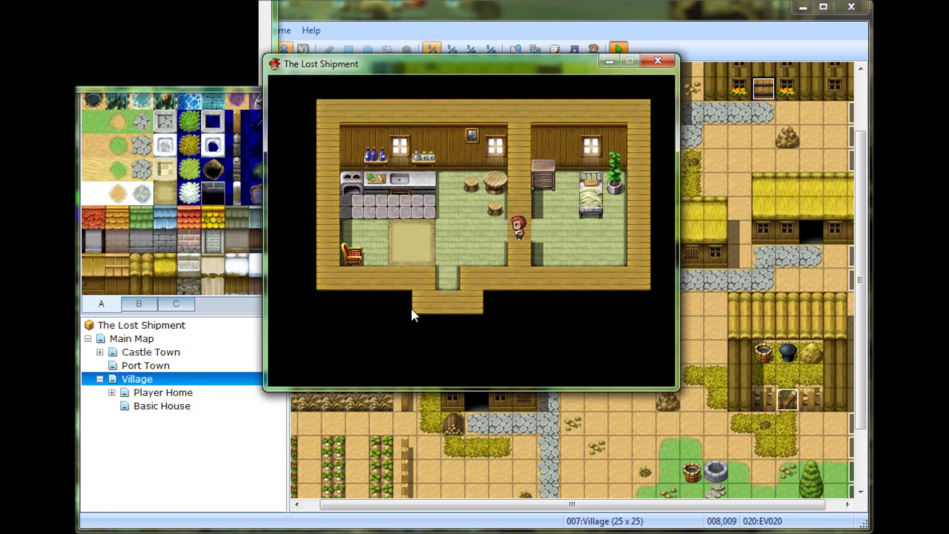
key("Left")
key("Right")
key("Down")
key("Left")
key("Right")
key("Left")
key("Left")
key("Right")
key("Left")
key("Right")
Walk the character up to the bedroom dresser, examine it and dismiss its message.
key("Down")
key("Right")
key("Up")
key("Return")
key("Return")
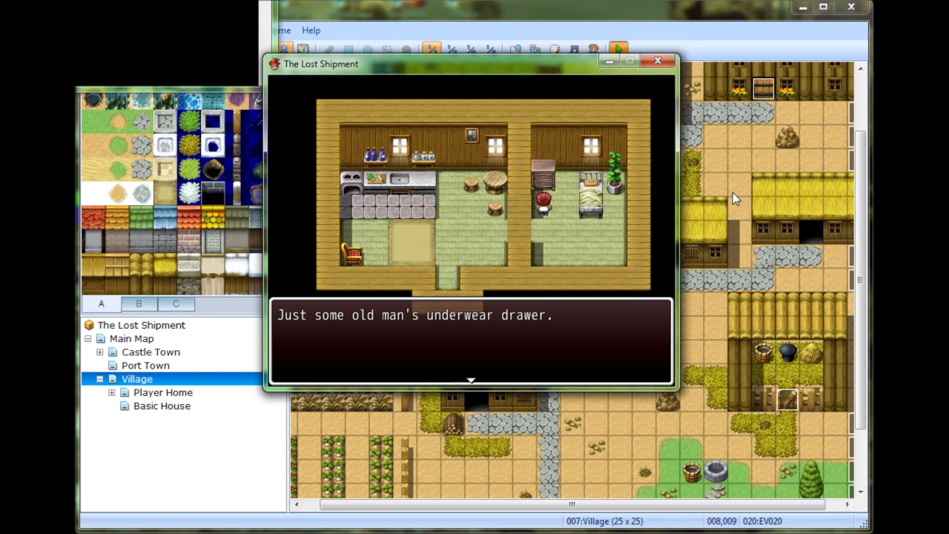
key("Return")
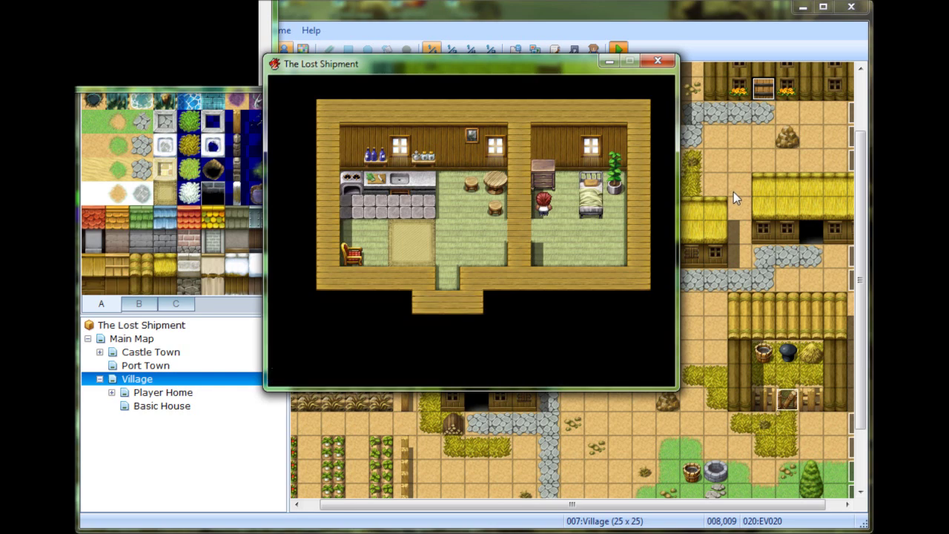
End the playtest and, on the Basic House map, choose the wooden wall-top tile from tileset E for map drawing.
left_click(669, 62)
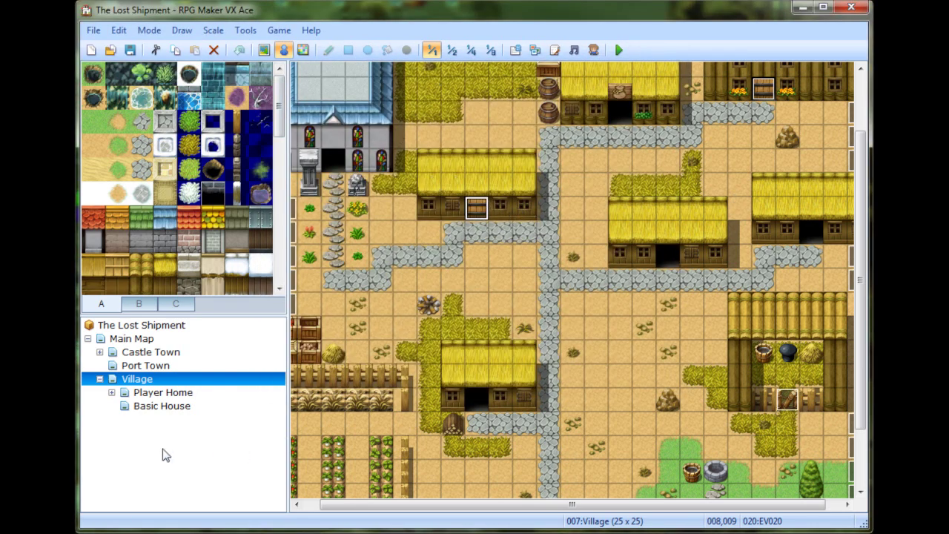
left_click(167, 409)
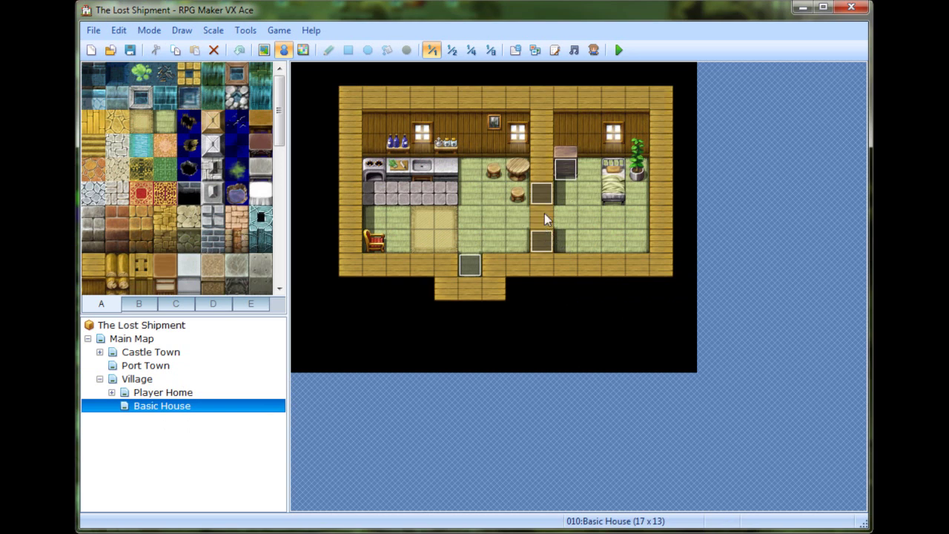
right_click(542, 146)
left_click(263, 49)
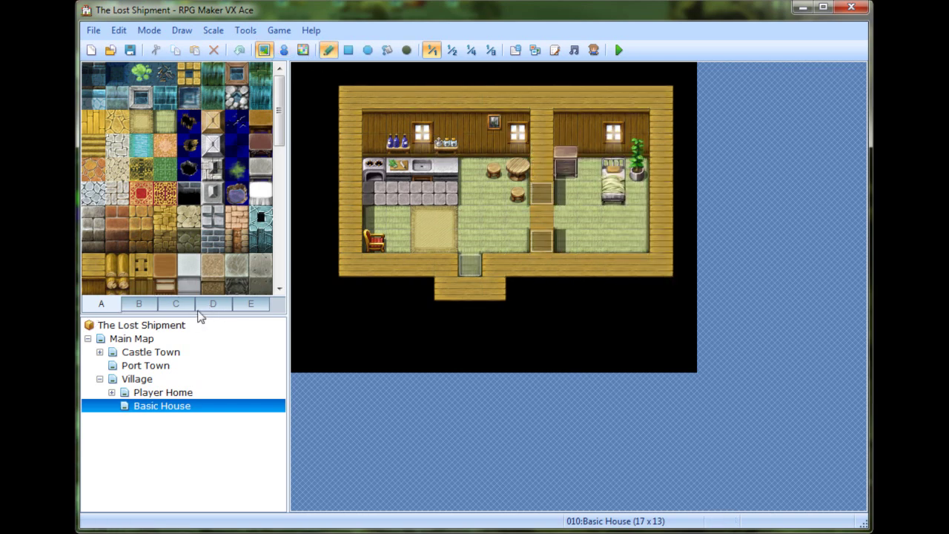
left_click(251, 303)
left_click(115, 195)
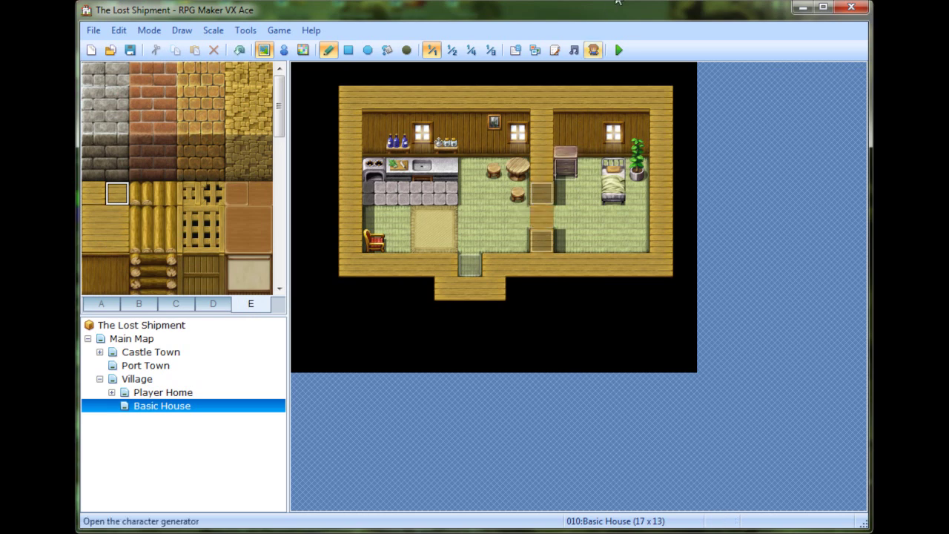
Playtest again with a new game and walk the character out of the home into the village.
left_click(620, 50)
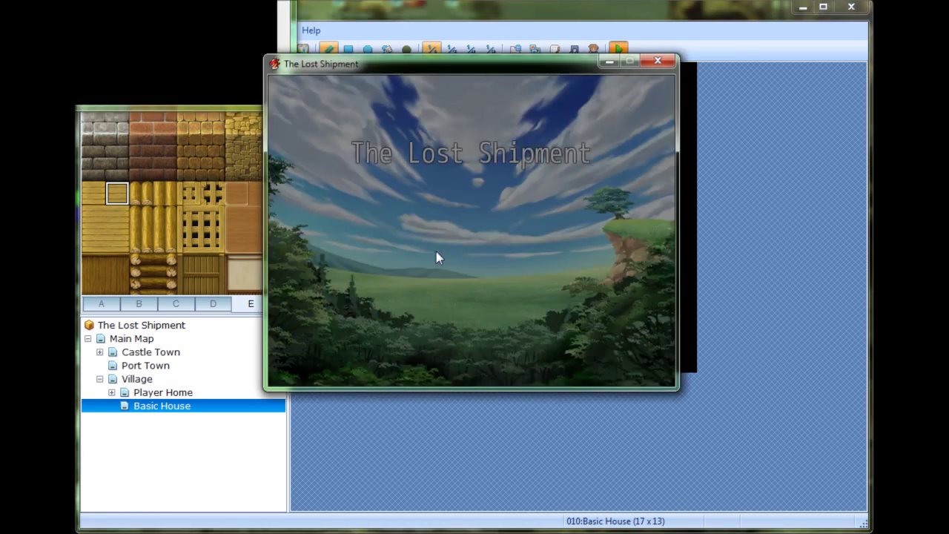
key("Return")
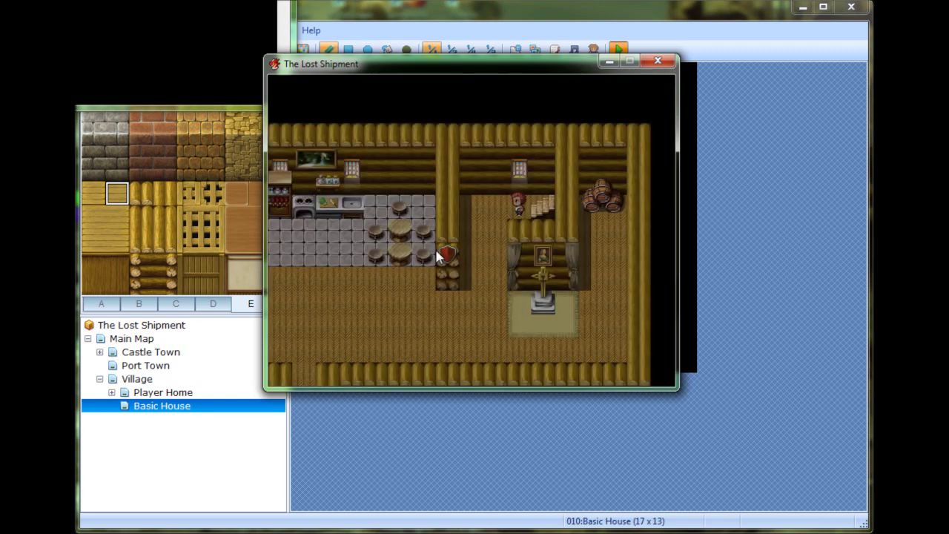
key("Down")
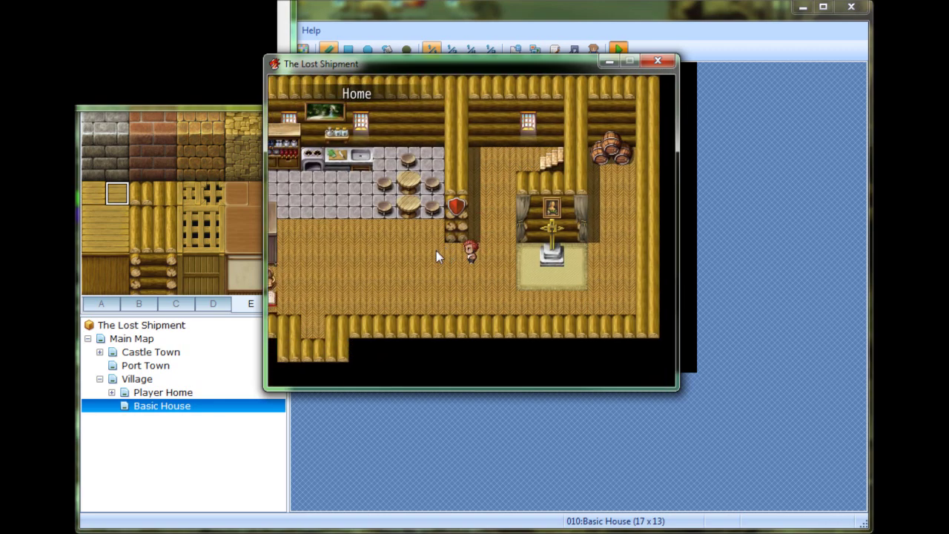
key("Left")
key("Left")
key("Down")
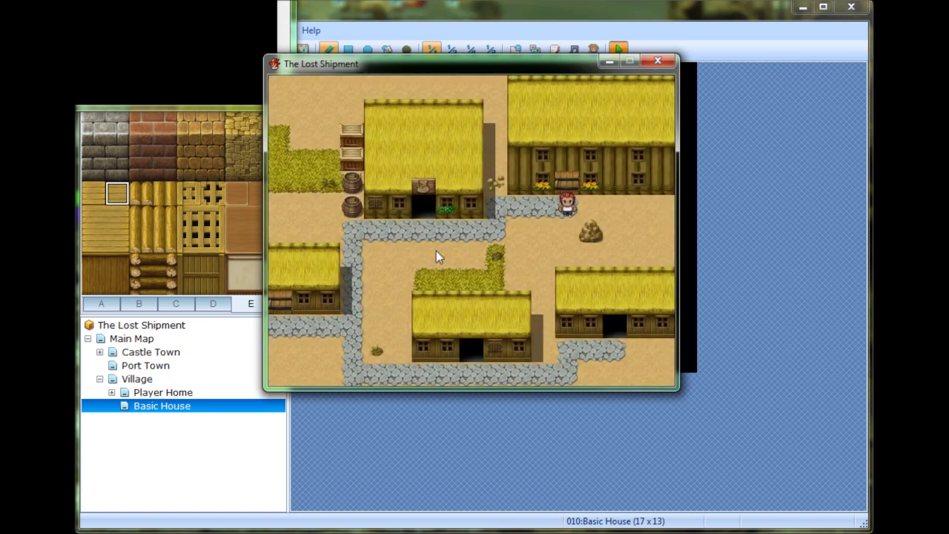
Walk the character along the village path and enter the Basic House through its wooden door.
key("Down")
key("Left")
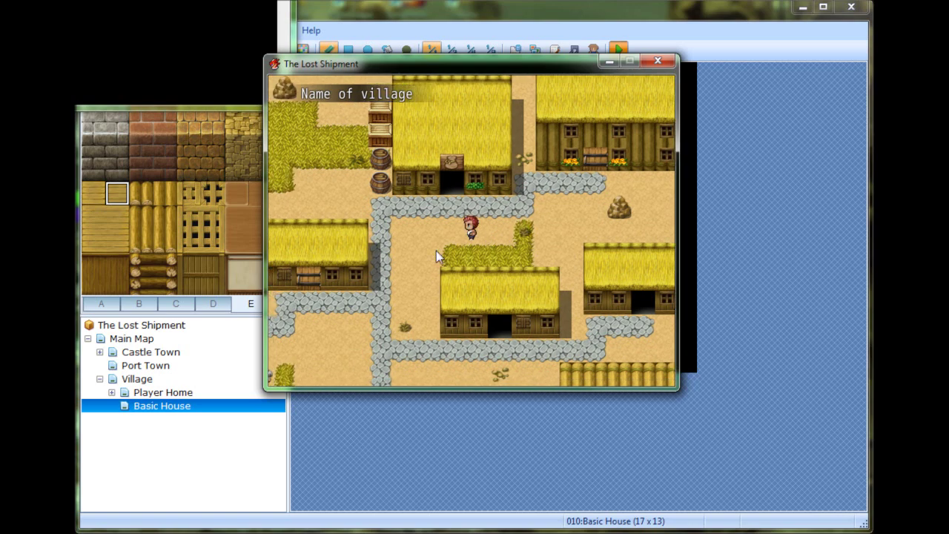
key("Left")
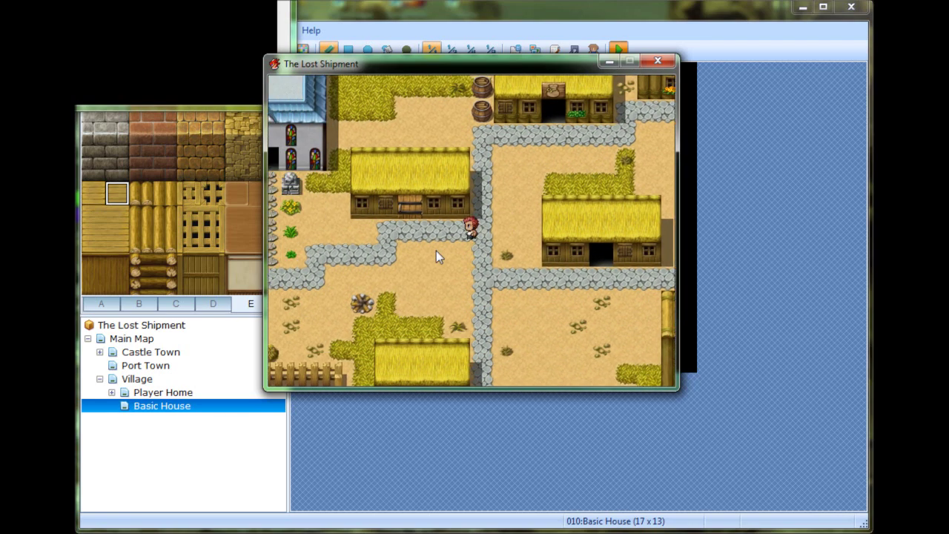
key("Up")
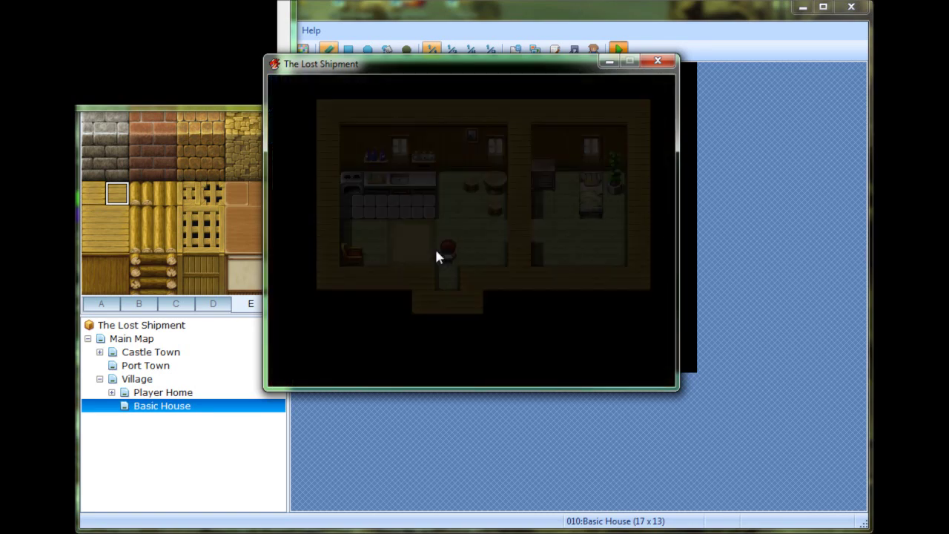
Retest movement through the dividing wall's passage and bring the character up to the bedroom dresser.
key("Right")
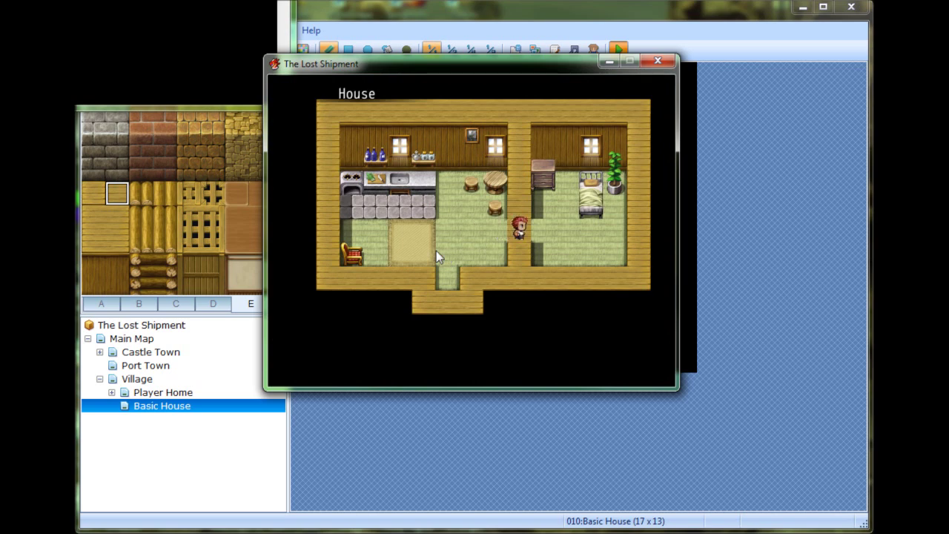
key("Left")
key("Right")
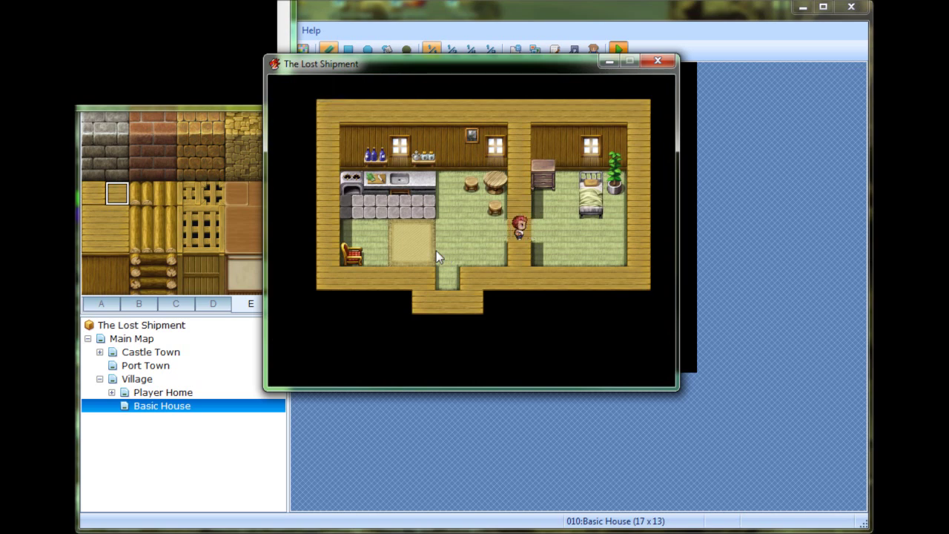
key("Up")
key("Left")
key("Up")
key("Left")
key("Up")
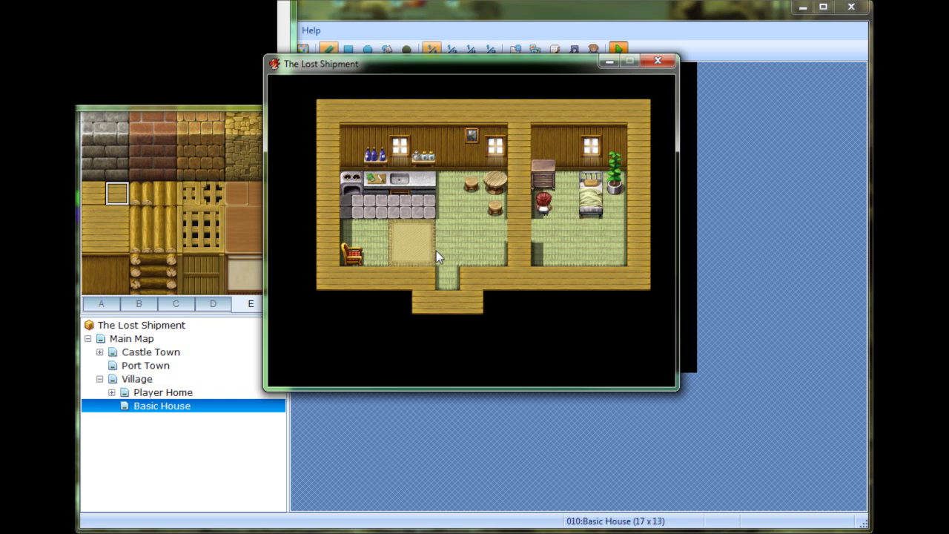
Examine the dresser with the character and dismiss its message.
key("Return")
key("Return")
key("Return")
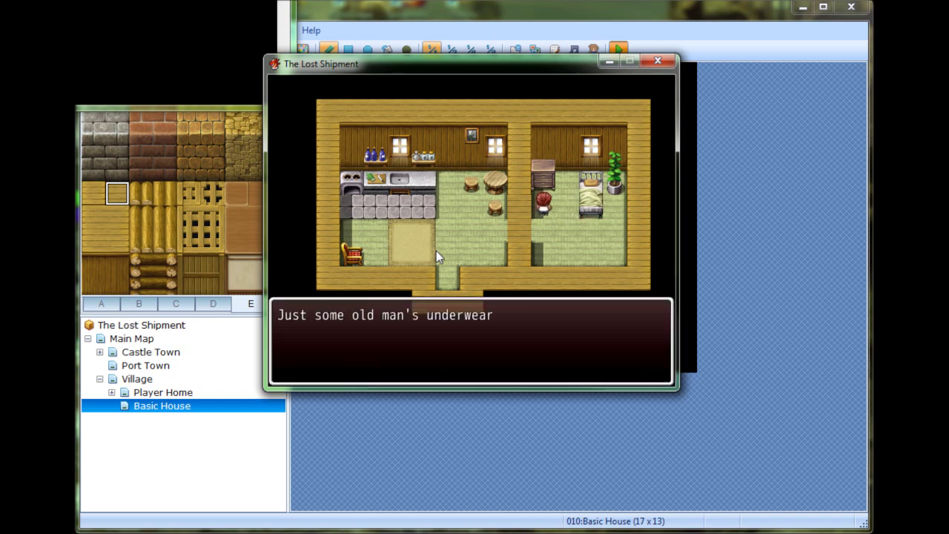
key("Return")
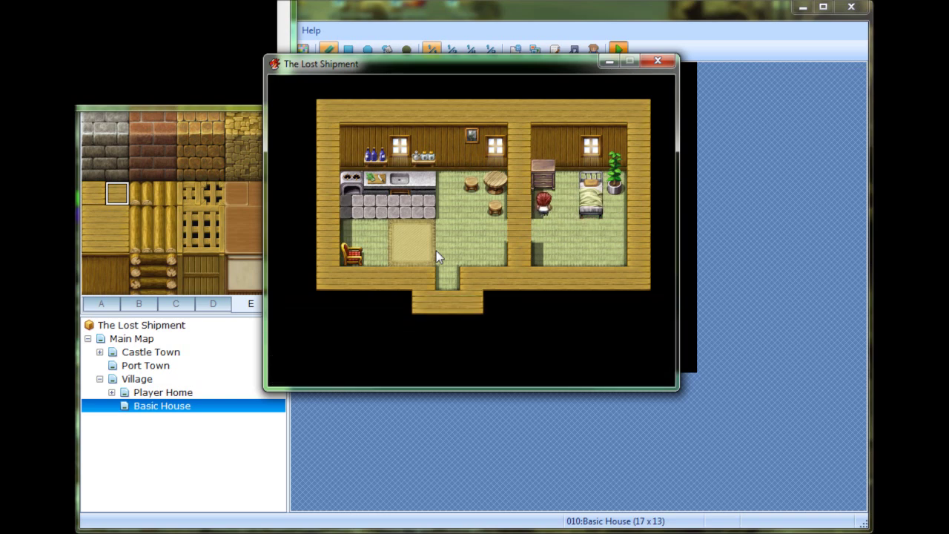
End the playtest and paint the Basic House's dividing wall from (010,004) to (010,007) with the map's black tile.
left_click(658, 61)
right_click(566, 315)
left_click(544, 219)
left_click(544, 197)
left_click(544, 178)
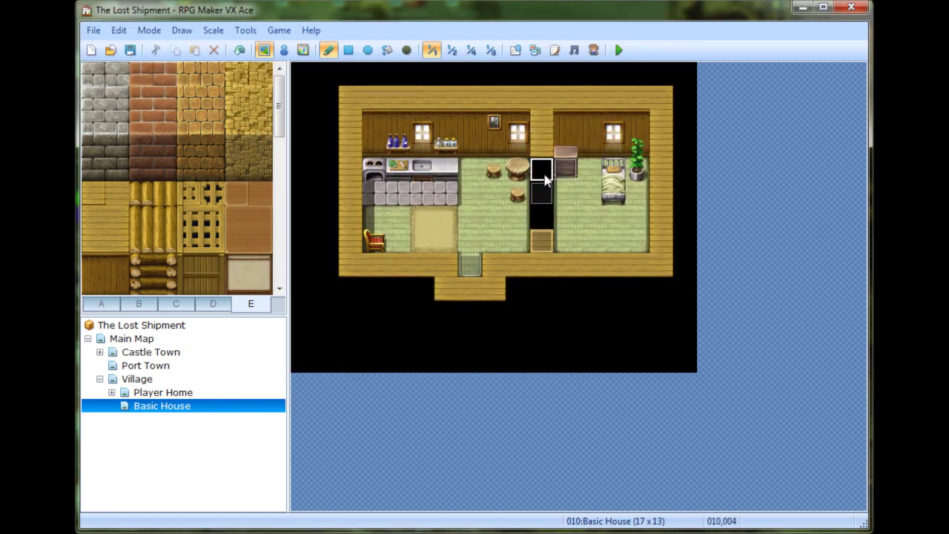
left_click(544, 242)
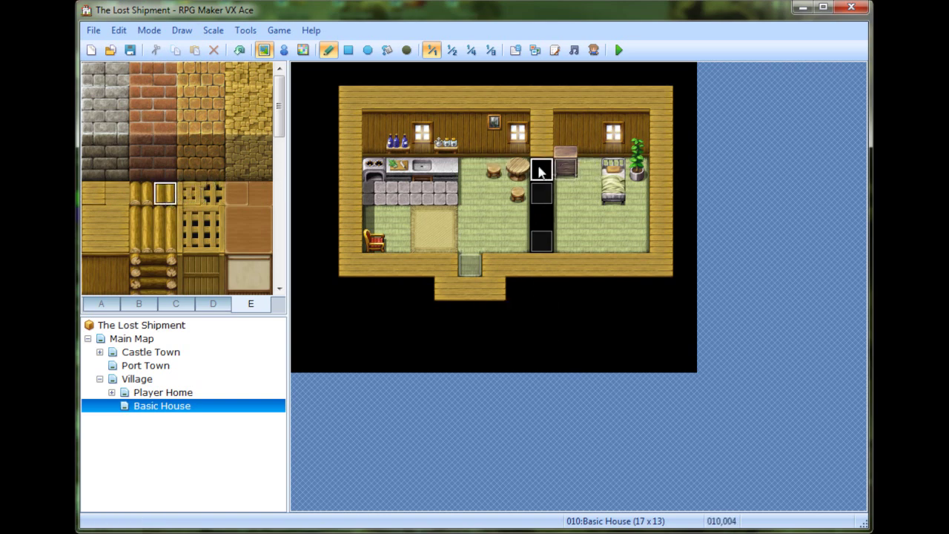
Repaint the blacked-out dividing wall from (010,004) to (010,007) with the wooden wall-top tile from tileset E.
left_click(112, 191)
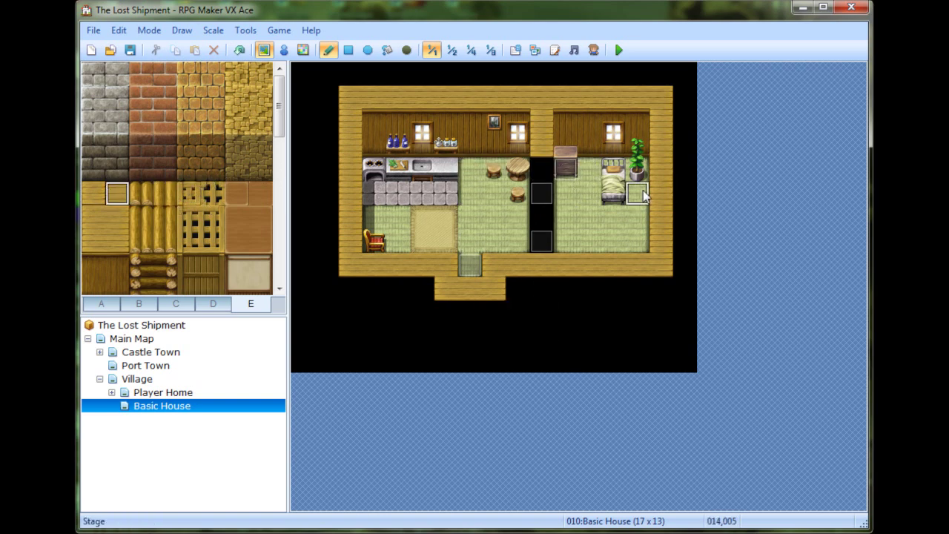
left_click(542, 191)
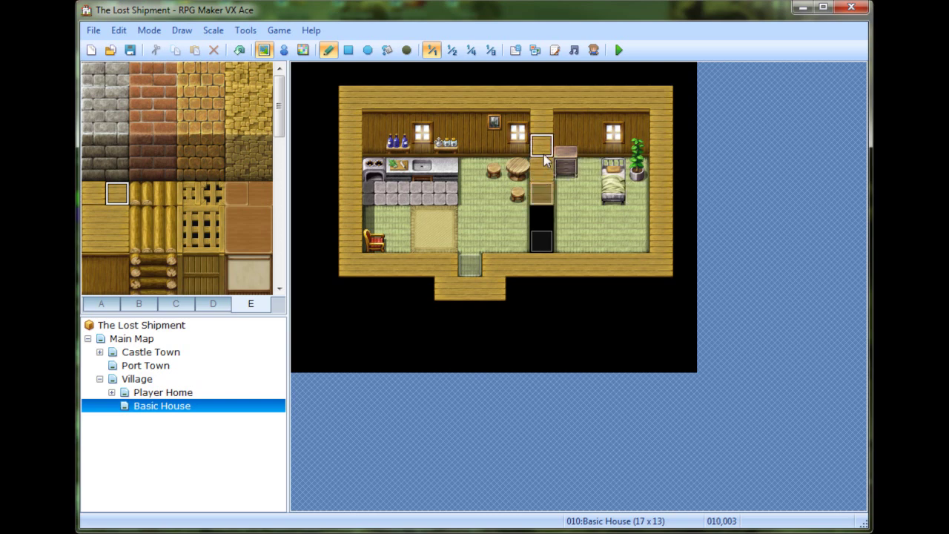
left_click_drag(547, 201, 542, 239)
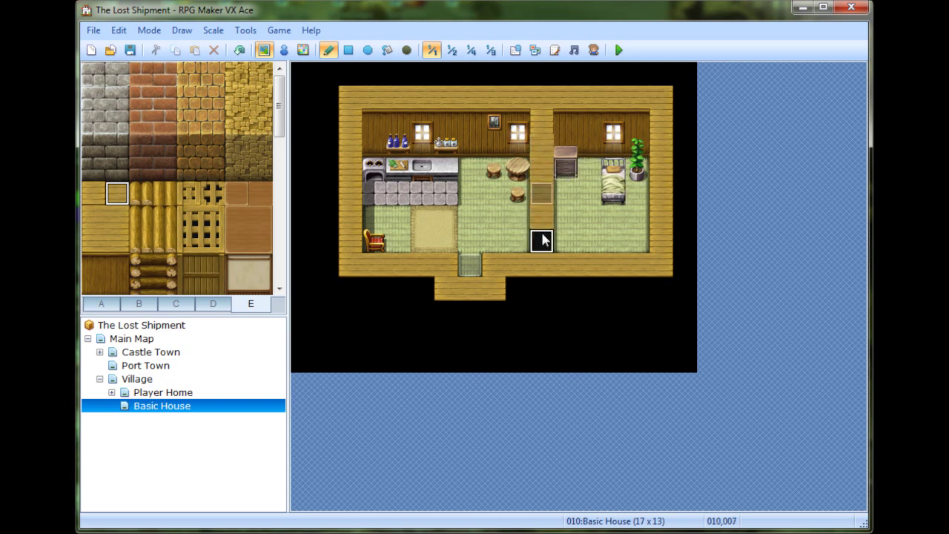
left_click(571, 311)
left_click_drag(545, 180, 548, 232)
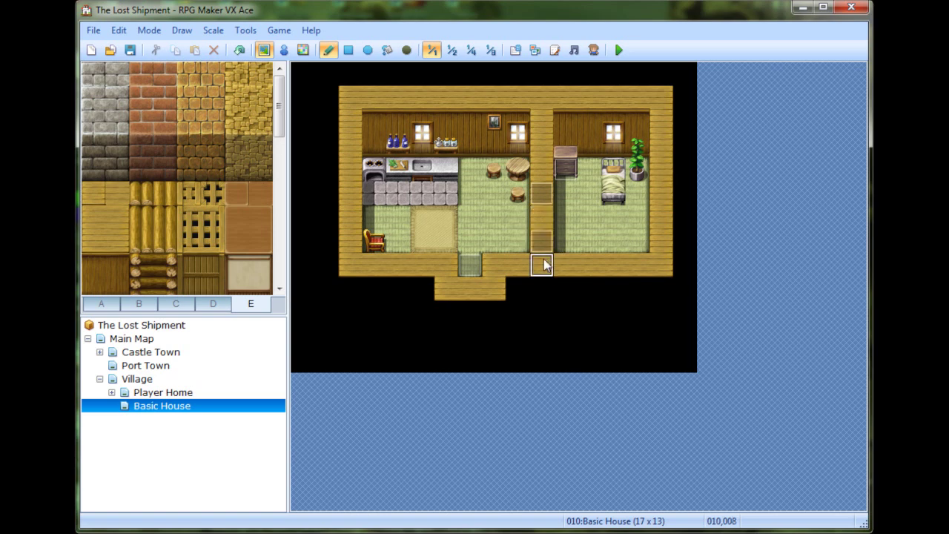
Try the neighbouring wooden wall-top tile on the dividing wall at (010,005), and reselect the previous tile.
left_click(117, 195)
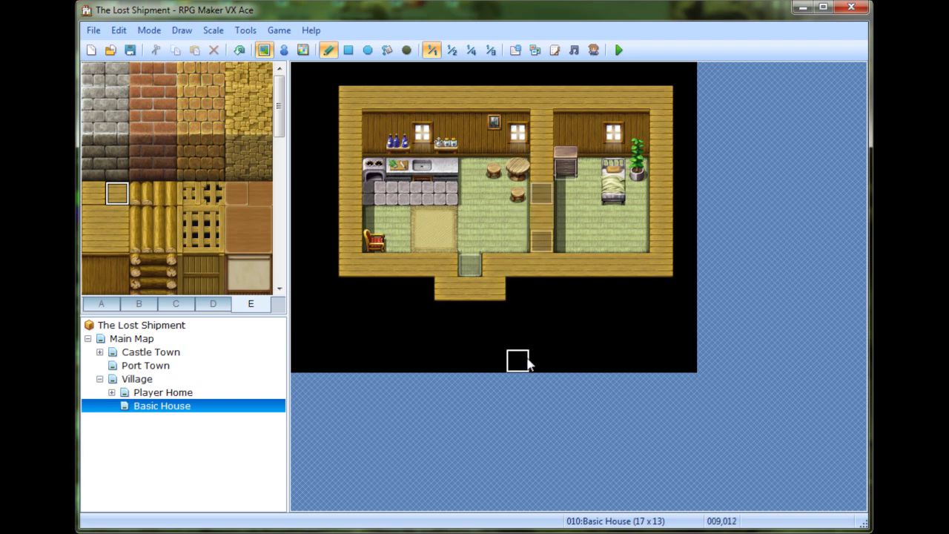
left_click(92, 196)
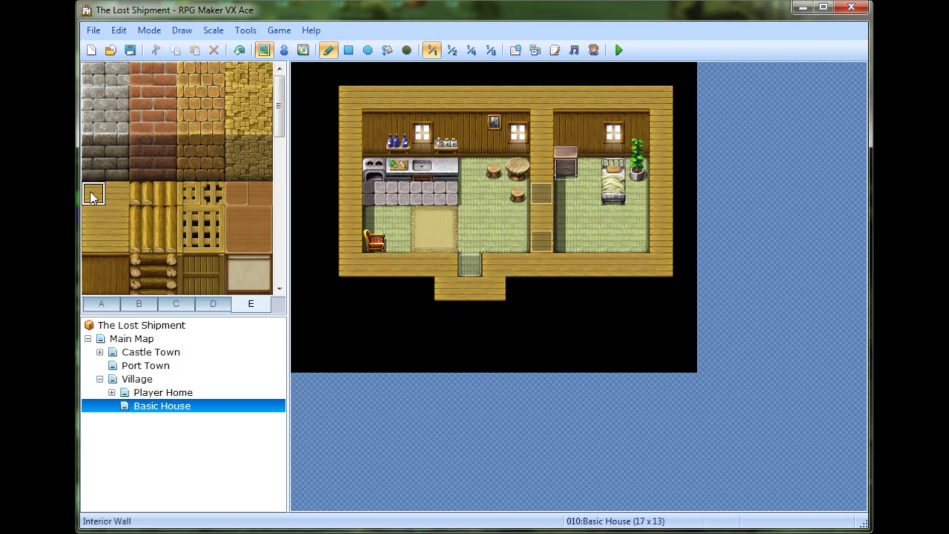
left_click(539, 202)
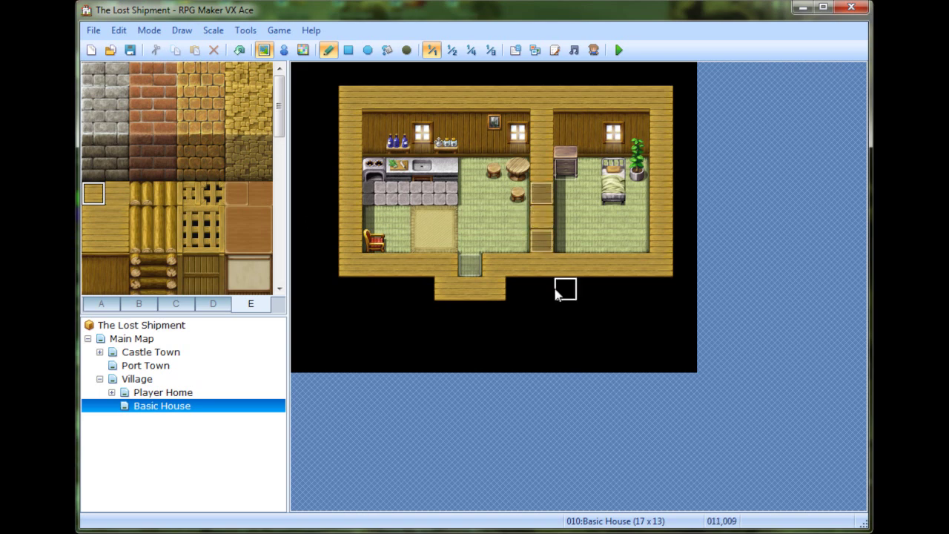
left_click(121, 199)
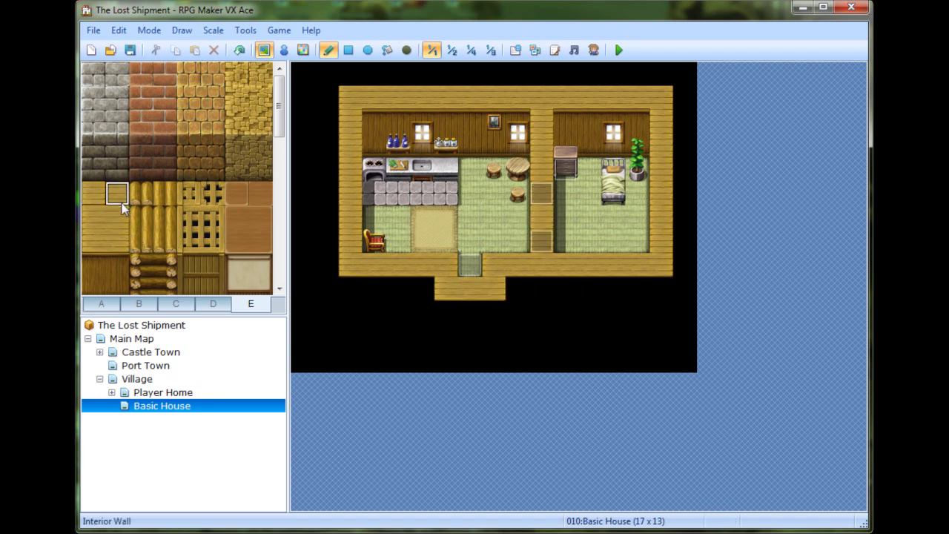
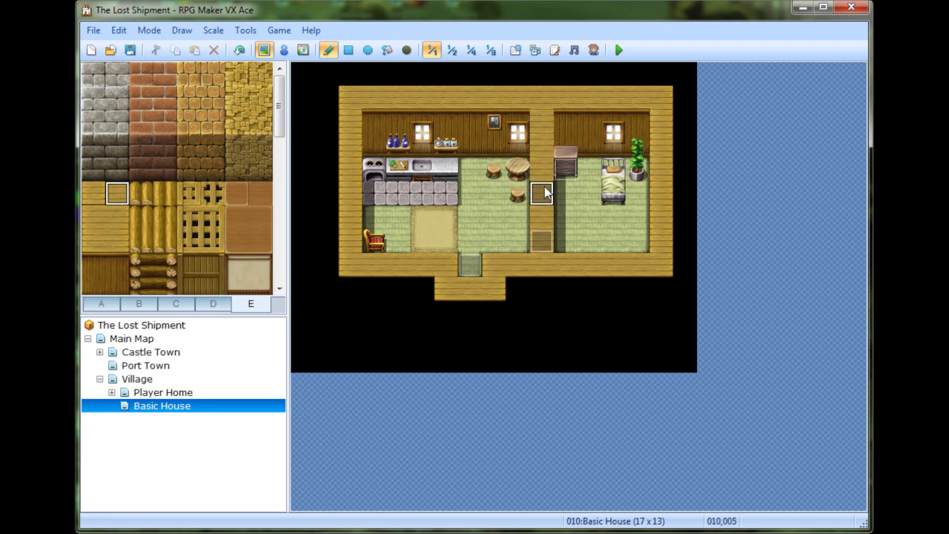
Set the wooden wall-top tile used on the dividing wall to star passage on sheet E of the Interior tileset.
left_click(245, 31)
left_click(267, 46)
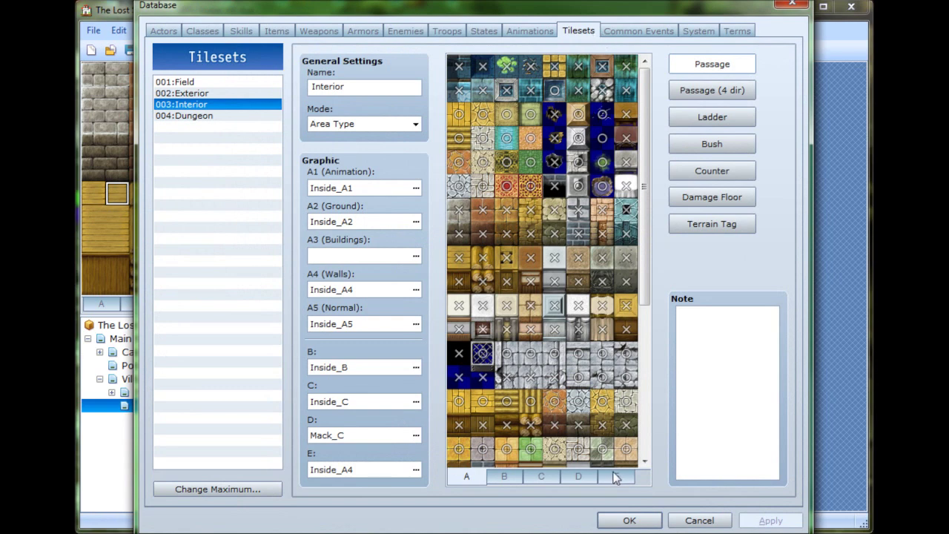
left_click(616, 477)
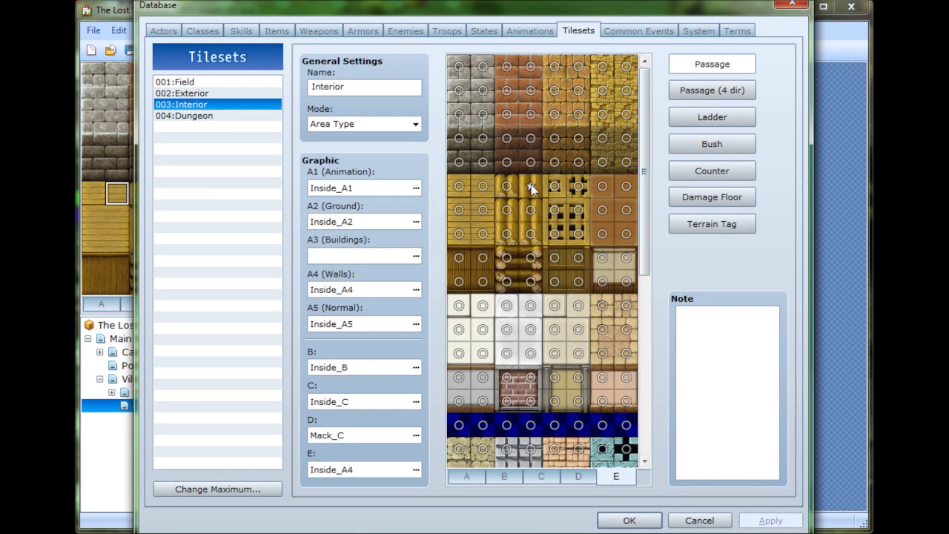
left_click(489, 188)
left_click(771, 519)
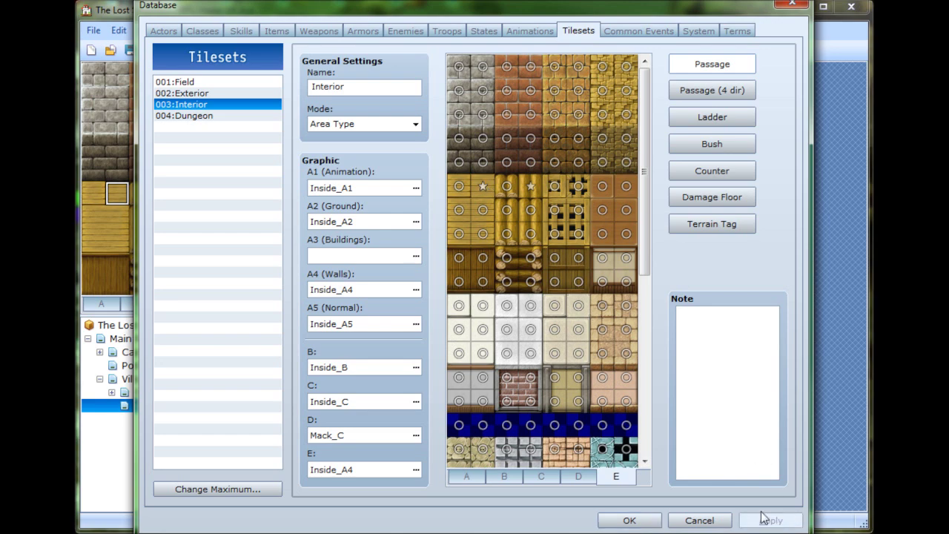
left_click(630, 521)
Save the changes to The Lost Shipment and launch a playtest into the game.
left_click(619, 52)
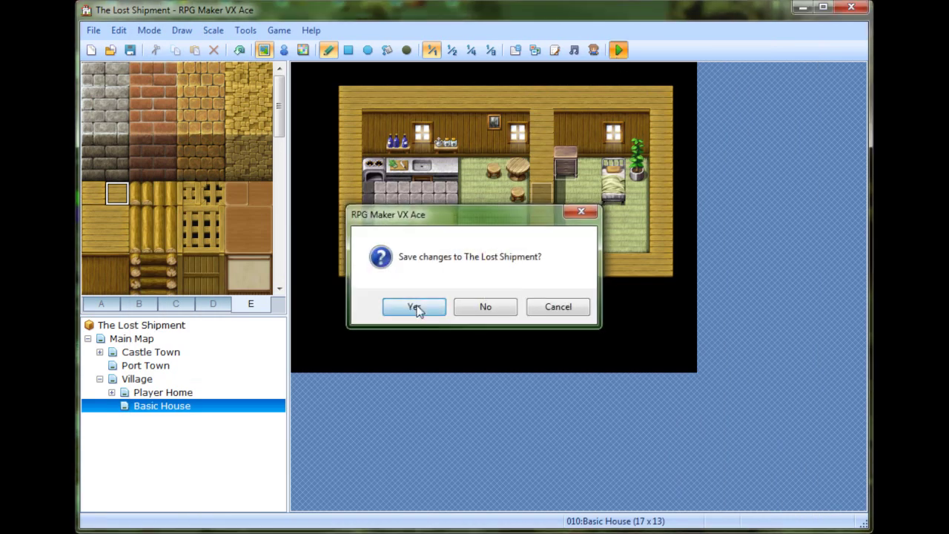
left_click(416, 310)
key("Return")
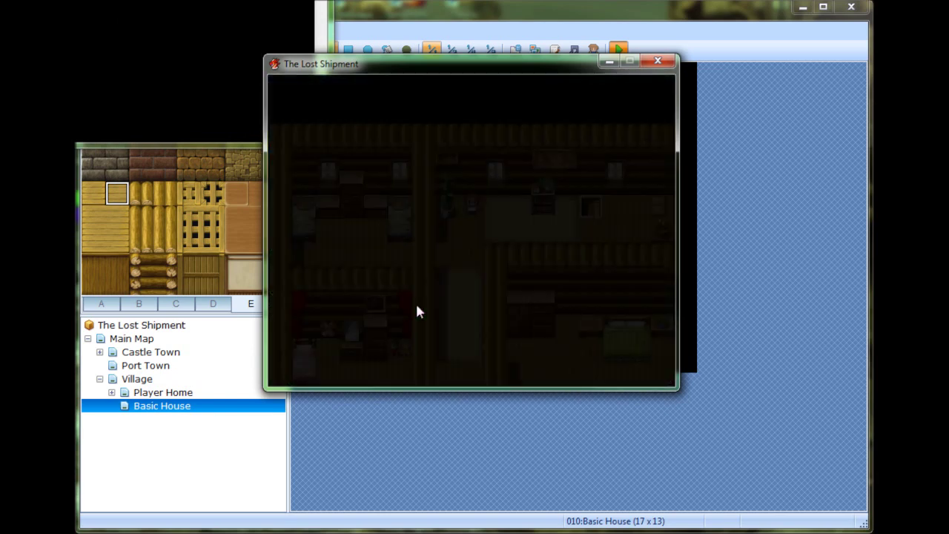
Walk the character downstairs and out of the Player Home into the Village.
key("Right")
key("Up")
key("Left")
key("Down")
key("Left")
key("Down")
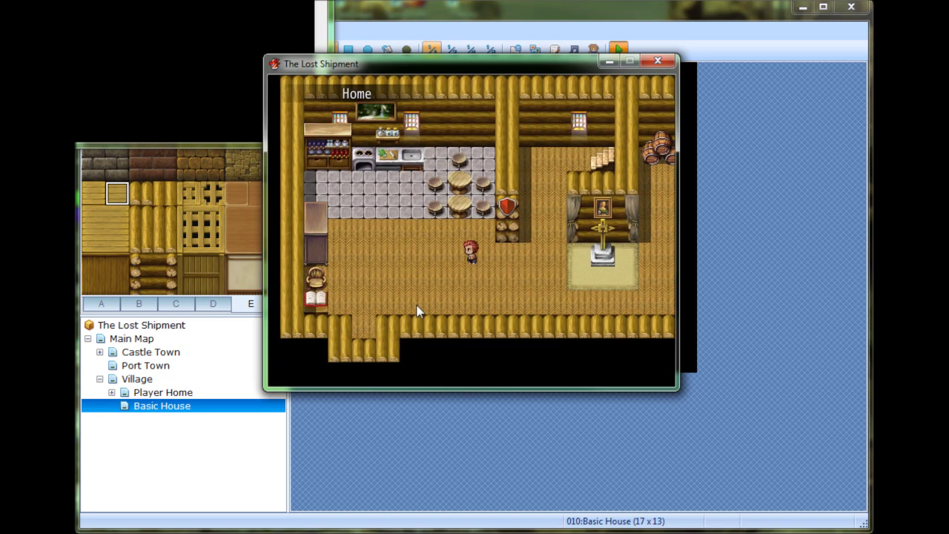
key("Left")
key("Left")
key("Down")
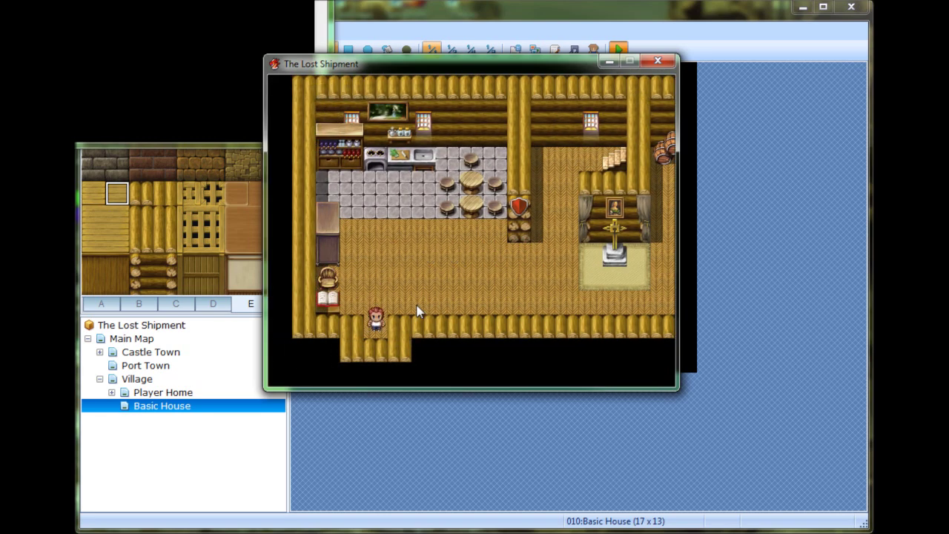
key("Down")
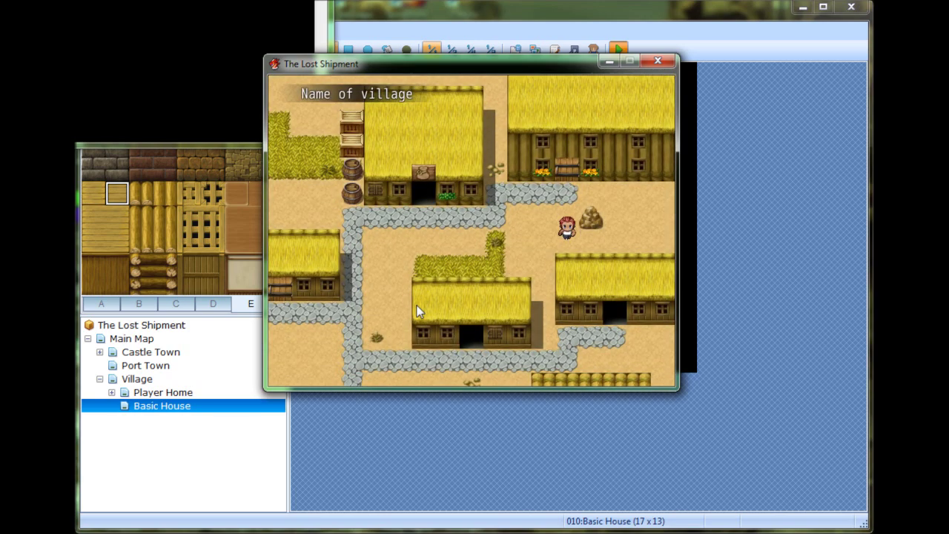
Walk the character southwest through the Village and into the Basic House.
key("Left")
key("Down")
key("Left")
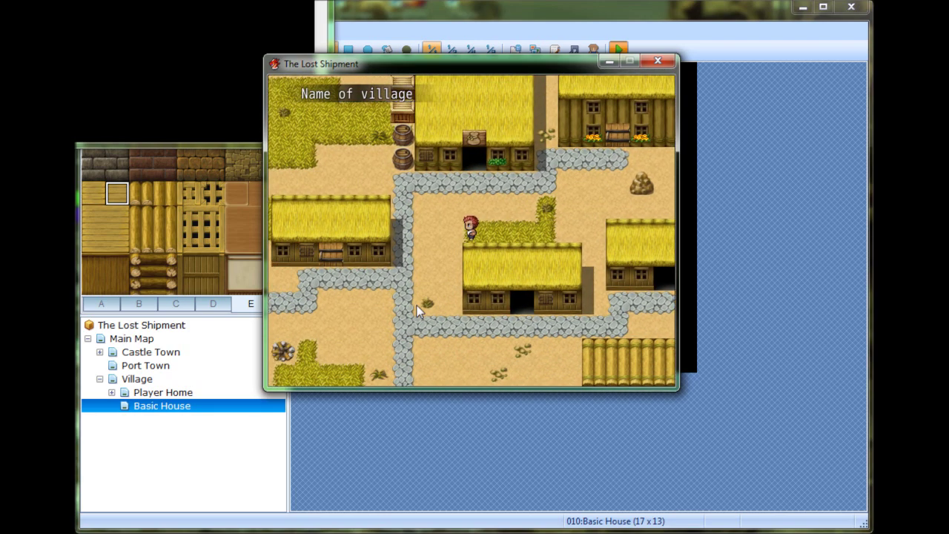
key("Down")
key("Left")
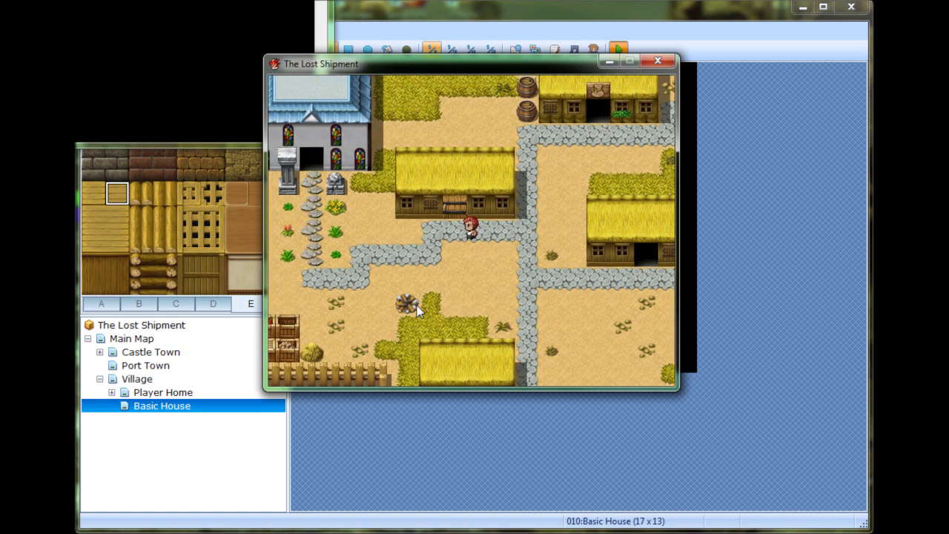
key("Up")
Test the passability around the Basic House's dividing wall and stools with the character, and end the playtest.
key("Up")
key("Right")
key("Right")
key("Down")
key("Up")
key("Up")
key("Down")
key("Down")
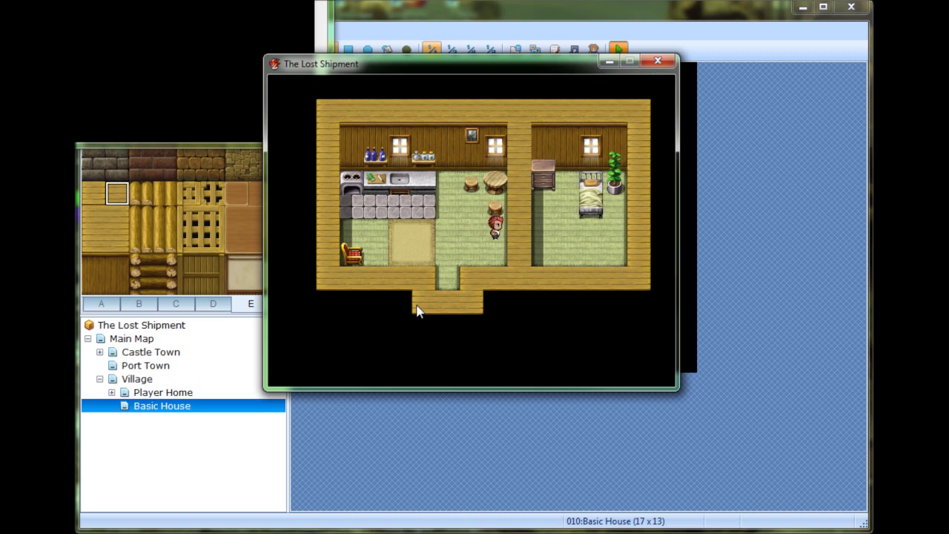
left_click(658, 61)
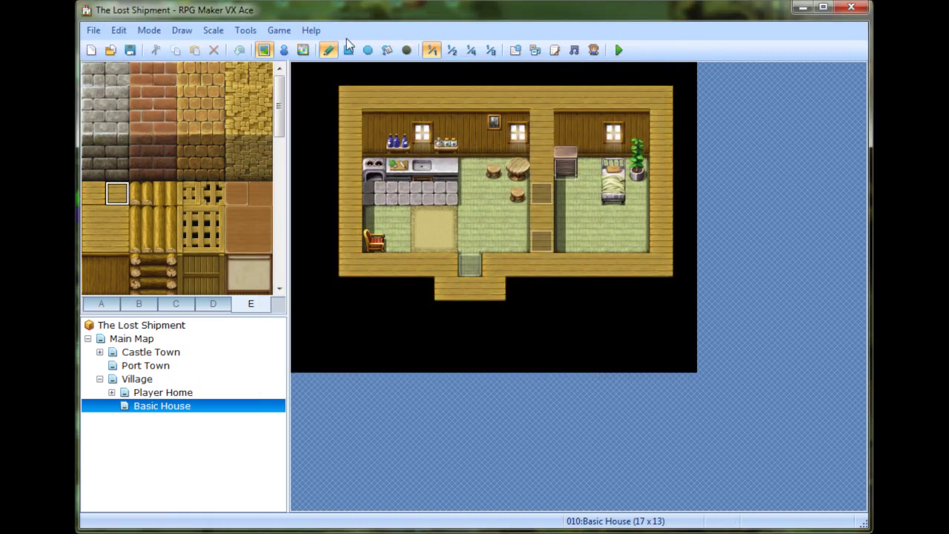
Review the passage settings on sheet E of the Interior tileset in the database.
left_click(279, 30)
mouse_move(245, 31)
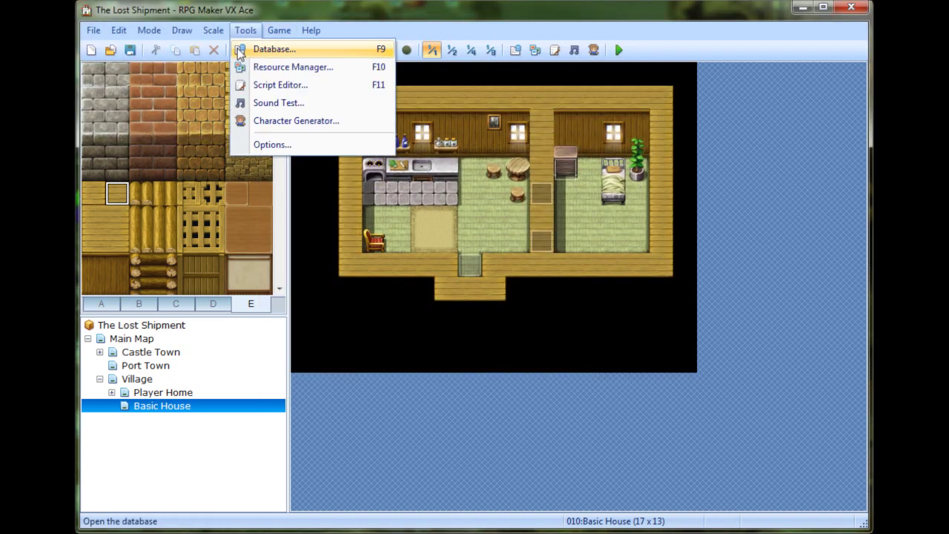
left_click(264, 47)
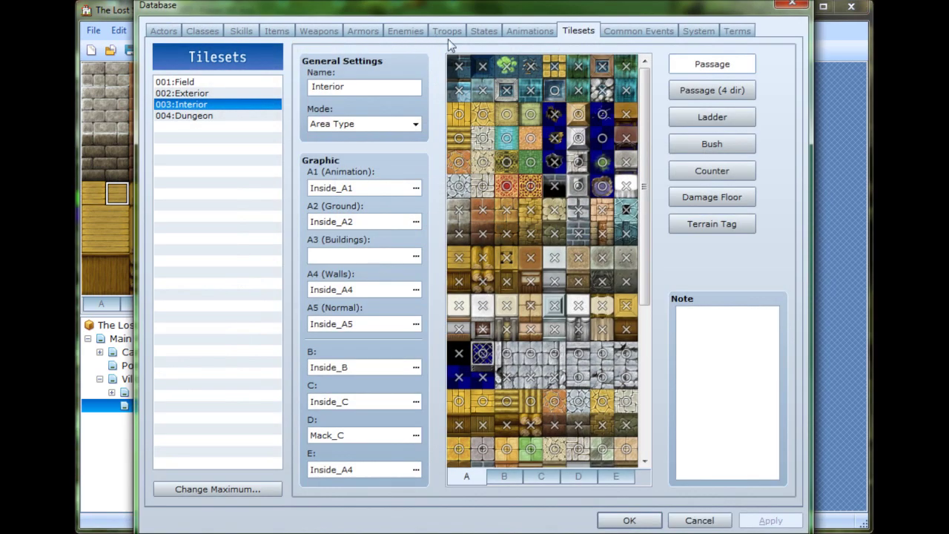
left_click(602, 477)
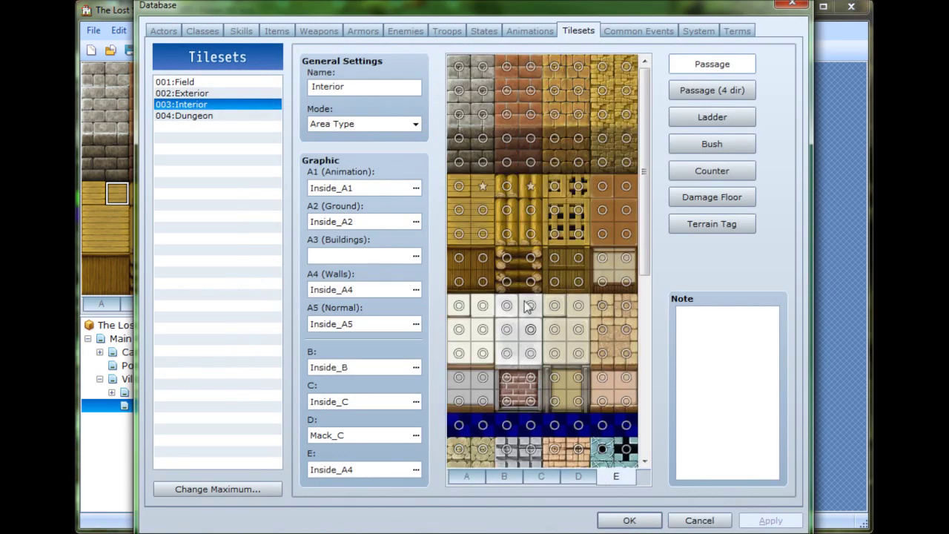
left_click_drag(598, 9, 505, 0)
left_click(603, 371)
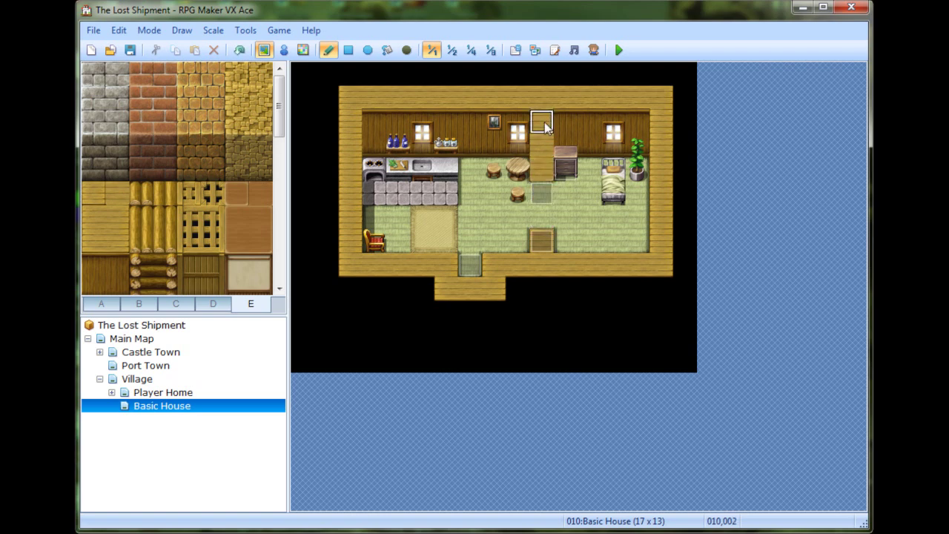
Repaint the opening in the dividing wall down to (010,006), using the wooden wall-top tile from tileset E at (010,006).
left_click_drag(542, 182, 539, 218)
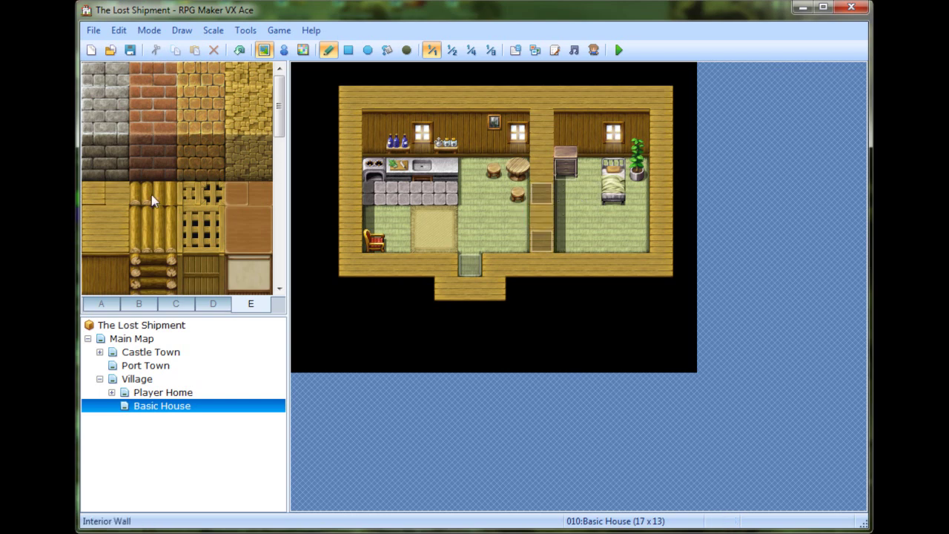
left_click(116, 193)
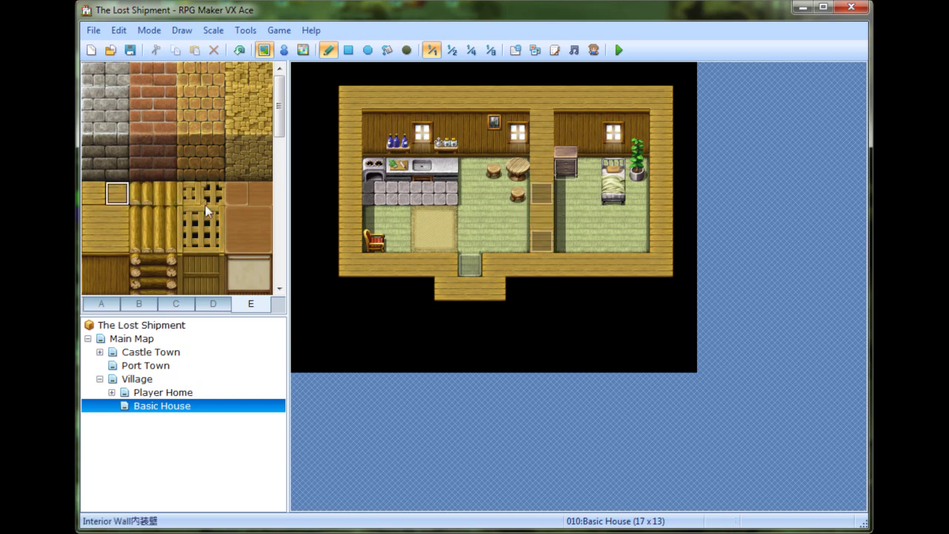
left_click(542, 219)
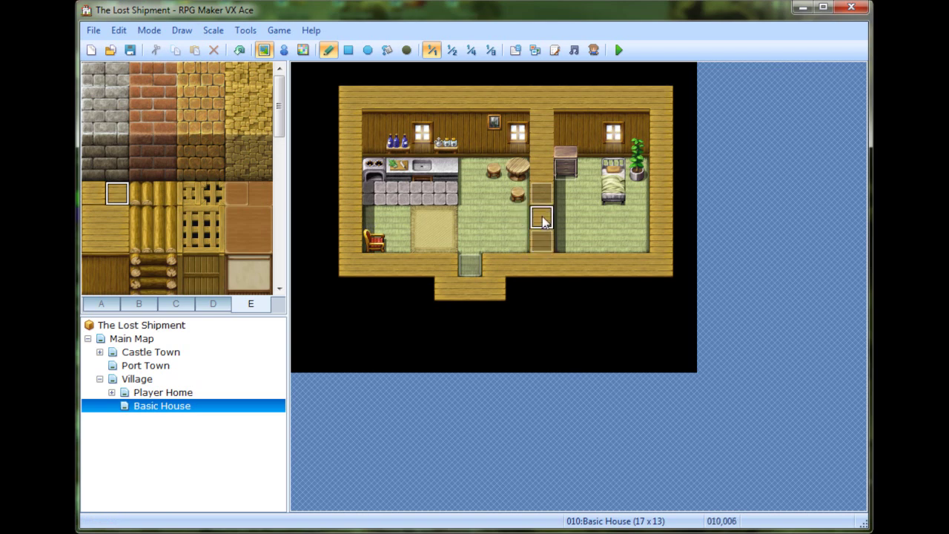
key("ctrl+z")
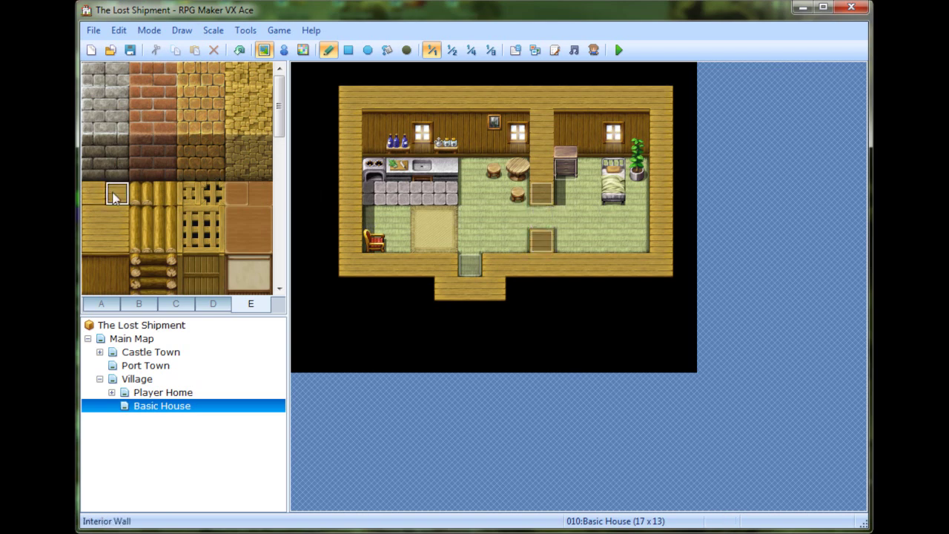
left_click(540, 221)
left_click(542, 220)
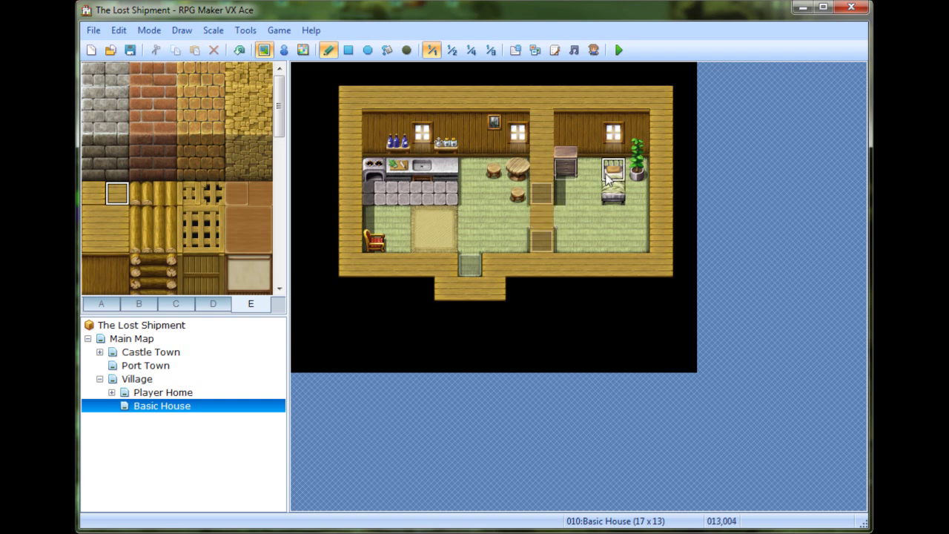
left_click(406, 49)
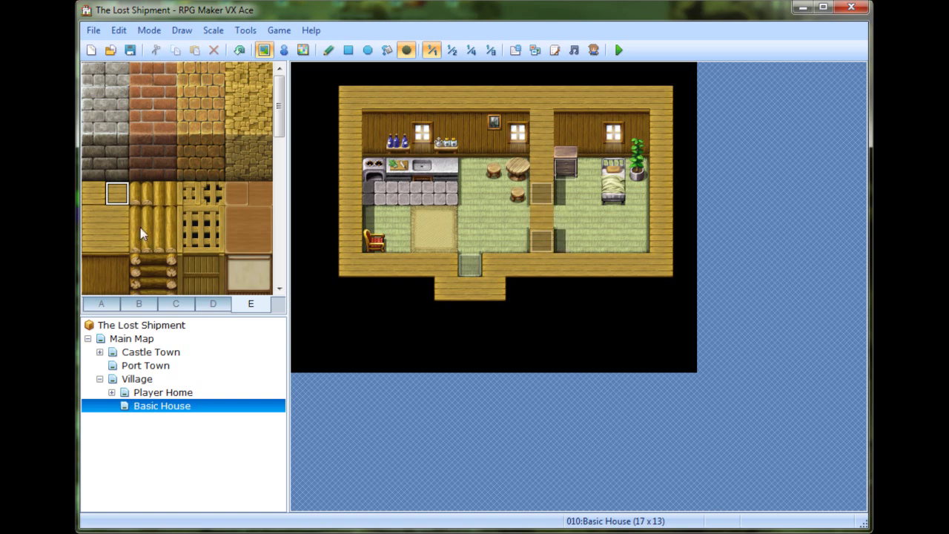
left_click(329, 49)
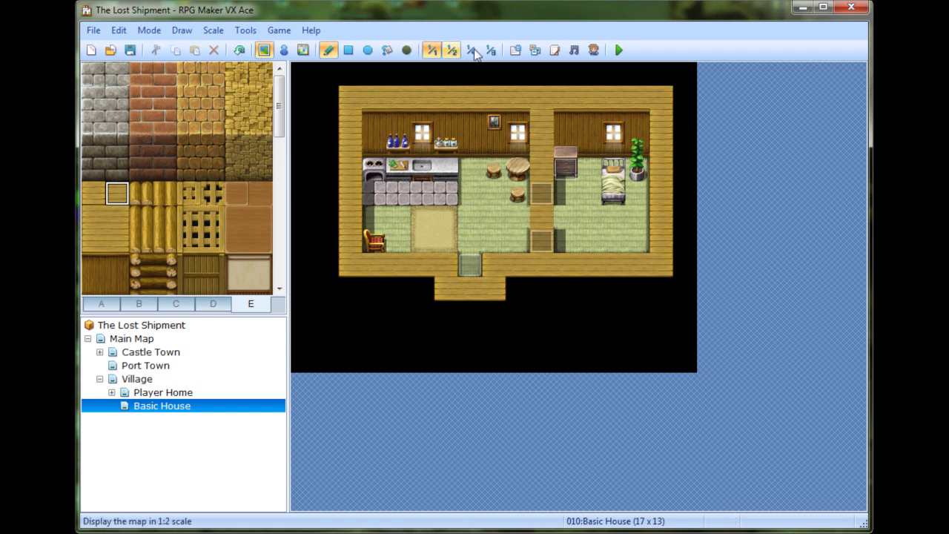
Save the repainted Basic House and launch another playtest.
left_click(624, 55)
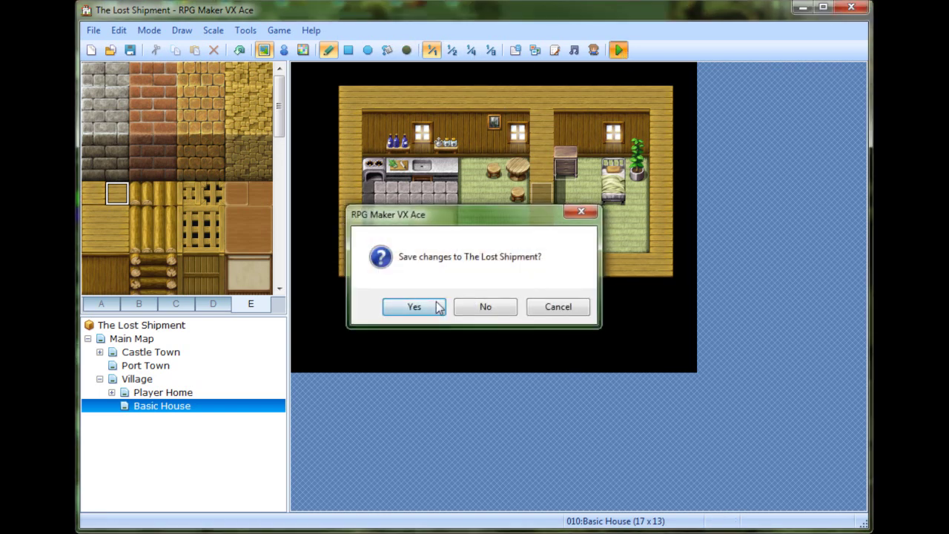
left_click(438, 307)
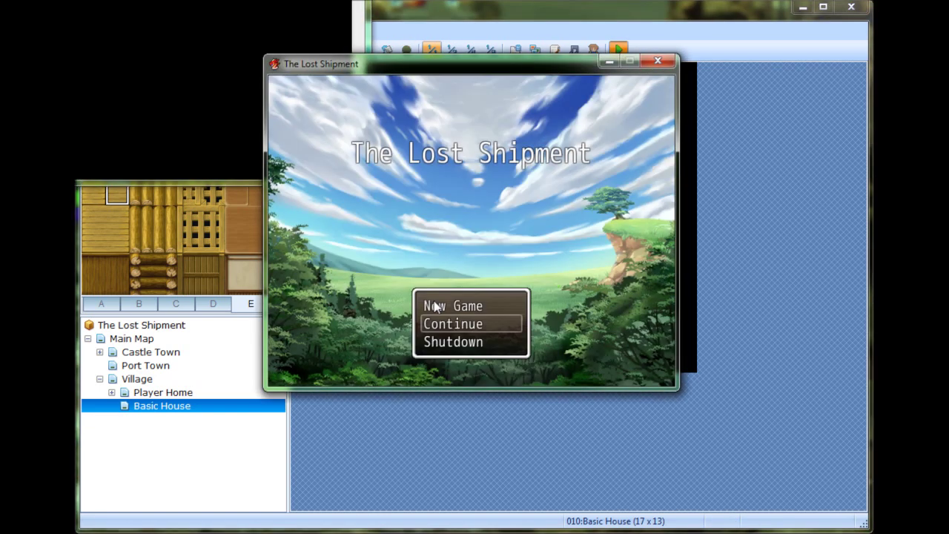
key("Return")
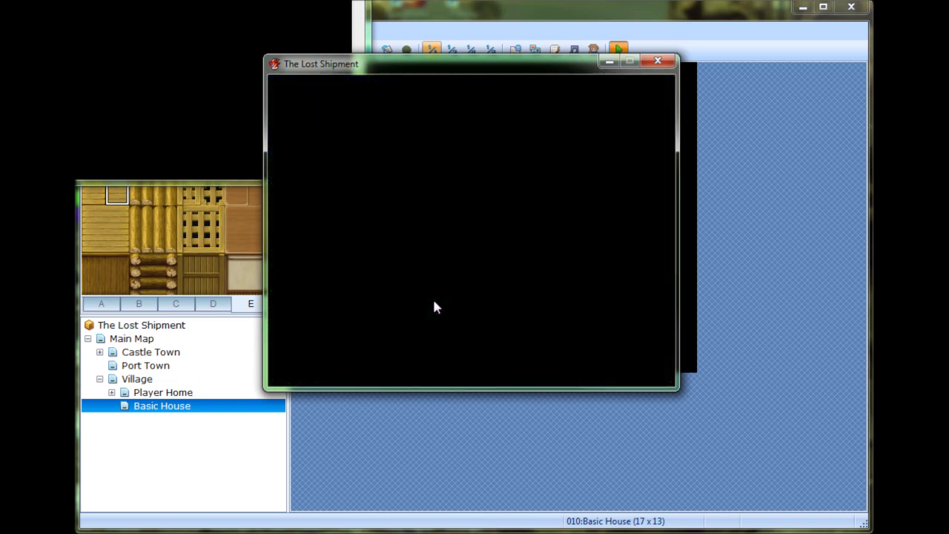
Walk the character down the stairs and across the Player Home's ground floor toward the kitchen.
key("Right")
key("Right")
key("Right")
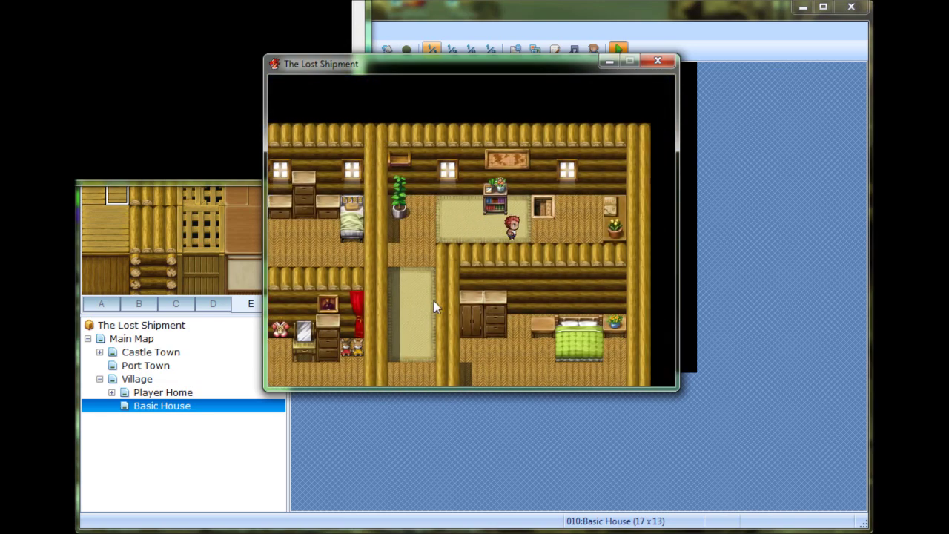
key("Down")
key("Down")
key("Down")
key("Left")
key("Left")
key("Left")
key("Left")
key("Left")
key("Left")
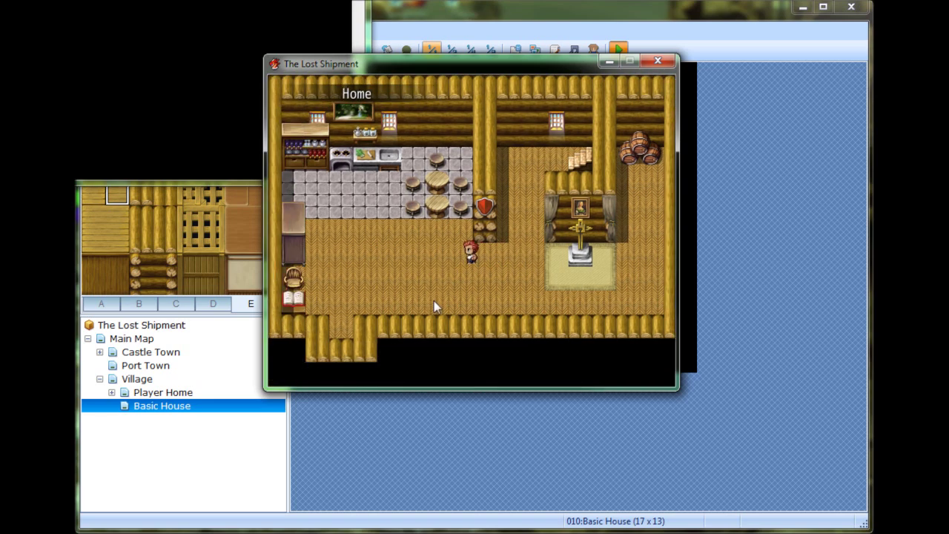
Leave the Player Home through its front entrance and step into the Village.
key("Left")
key("Left")
key("Down")
key("Down")
key("Down")
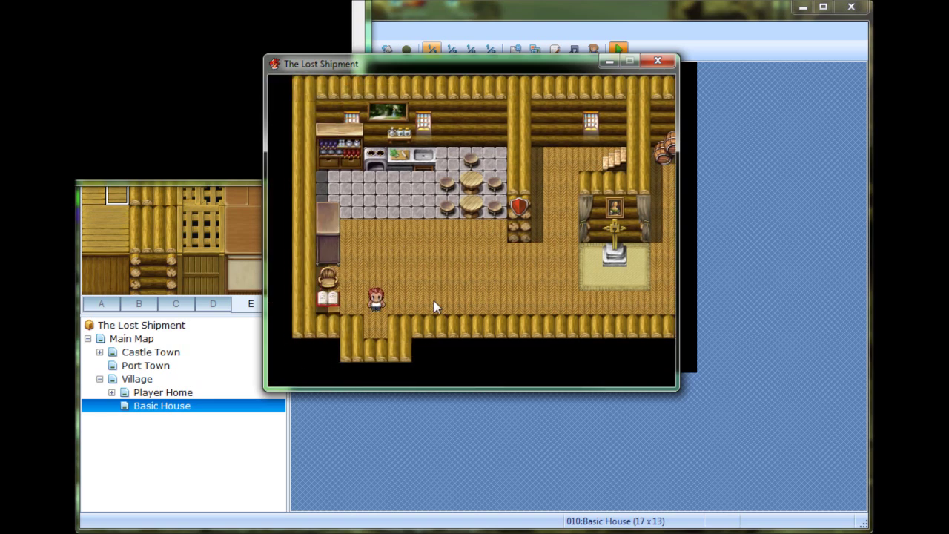
key("Down")
key("Down")
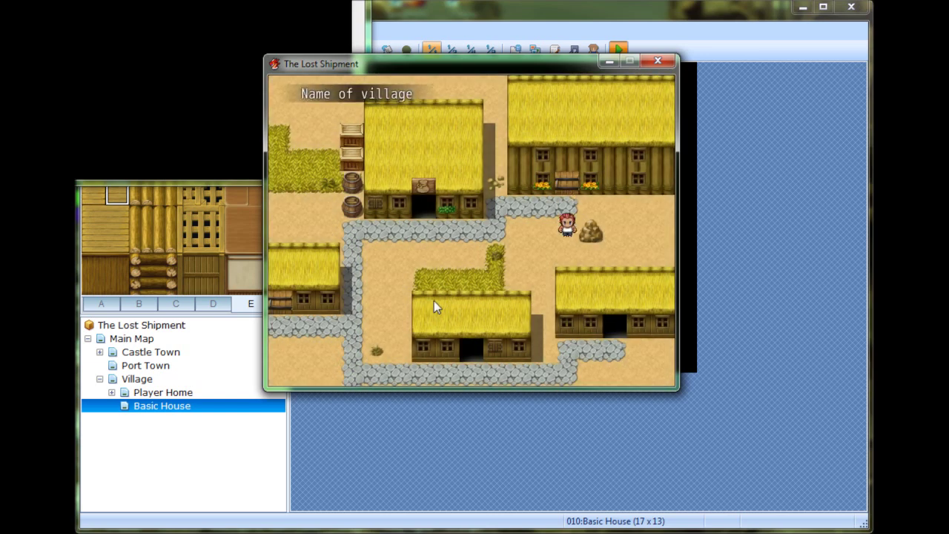
Walk the character west and south along the Village paths and enter the Basic House again.
key("Left")
key("Left")
key("Left")
key("Left")
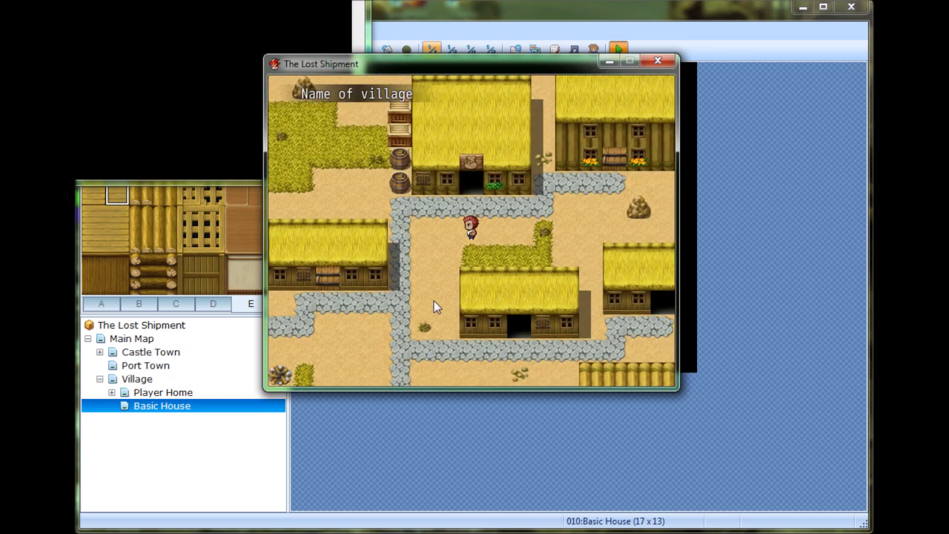
key("Down")
key("Down")
key("Down")
key("Up")
key("Up")
key("Left")
key("Left")
key("Up")
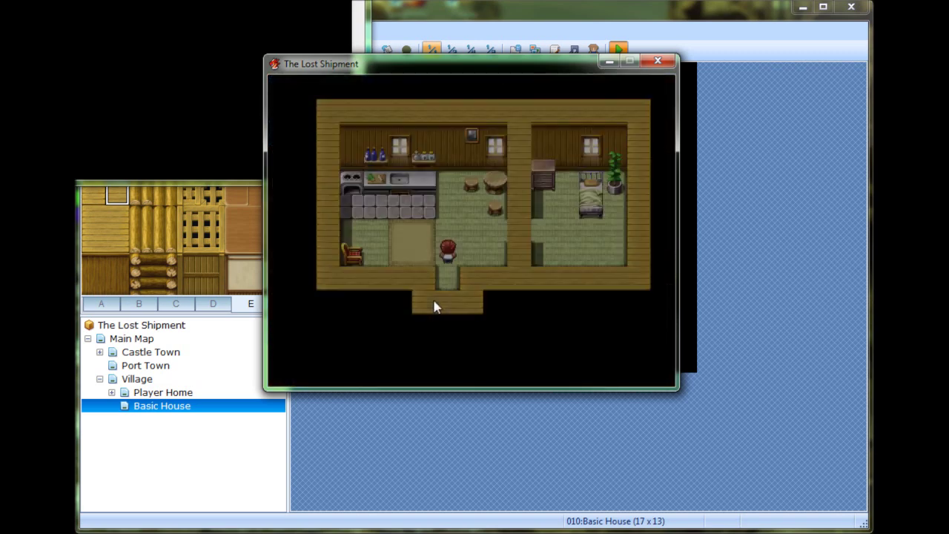